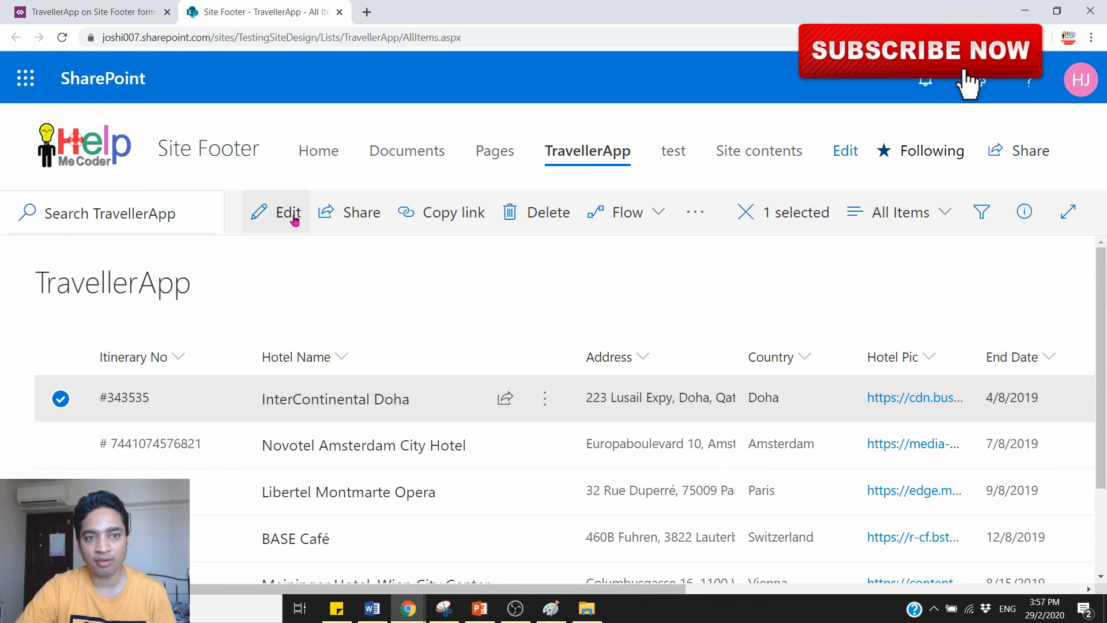
# - Open the InterContinental Doha item for editing and examine the form's header image and Title field
pyautogui.click(288, 215)
pyautogui.scroll(1, 747, 323)
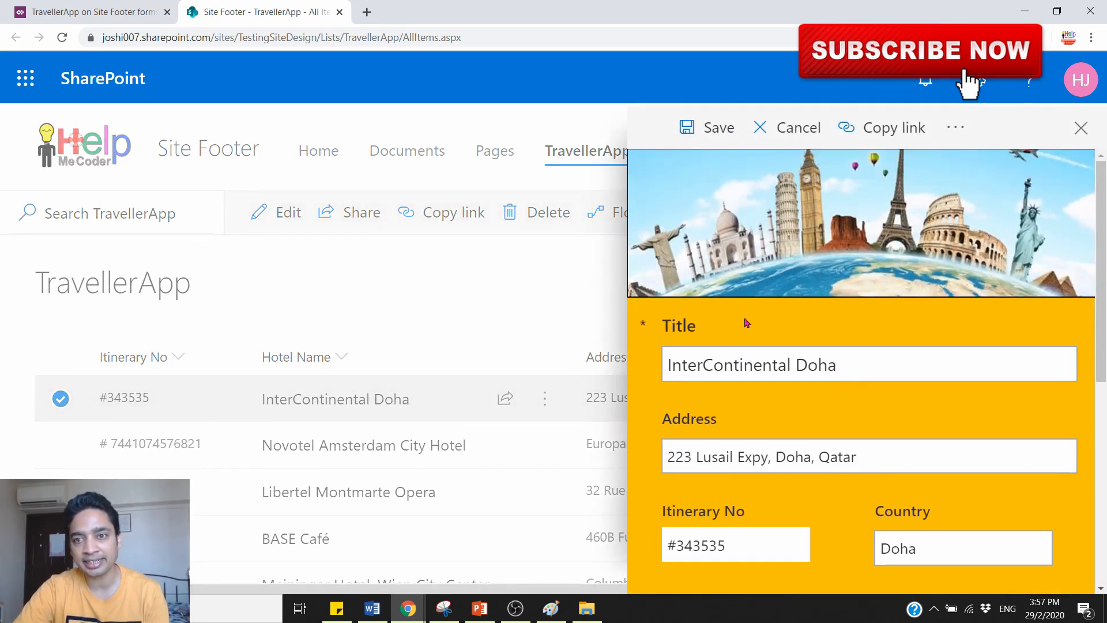
pyautogui.scroll(-1, 733, 319)
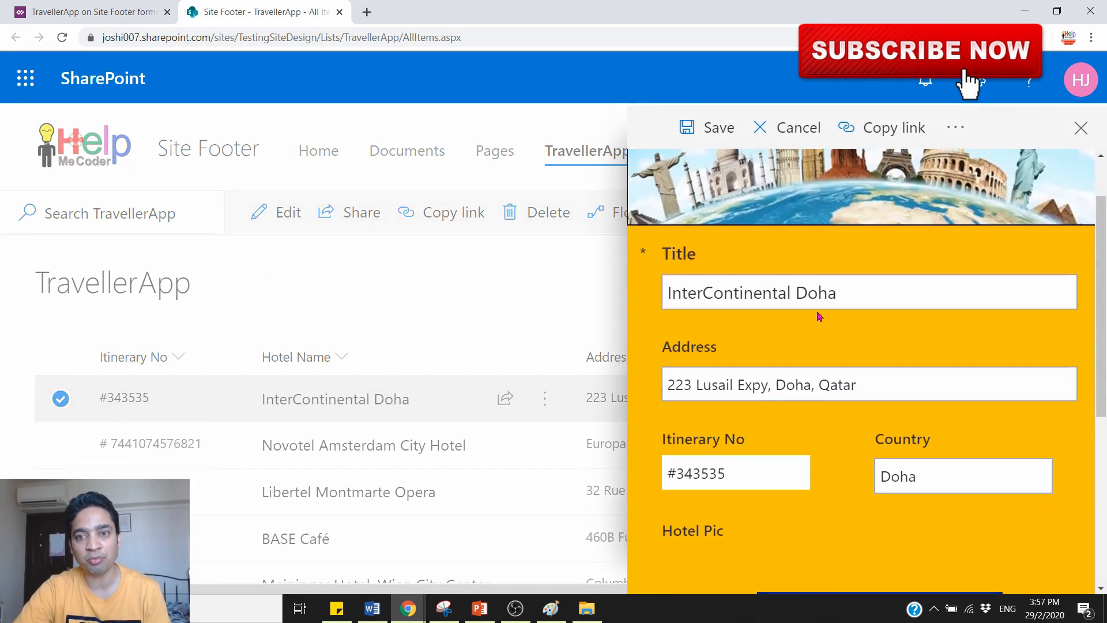
pyautogui.click(831, 300)
pyautogui.moveTo(855, 300); pyautogui.dragTo(666, 297)
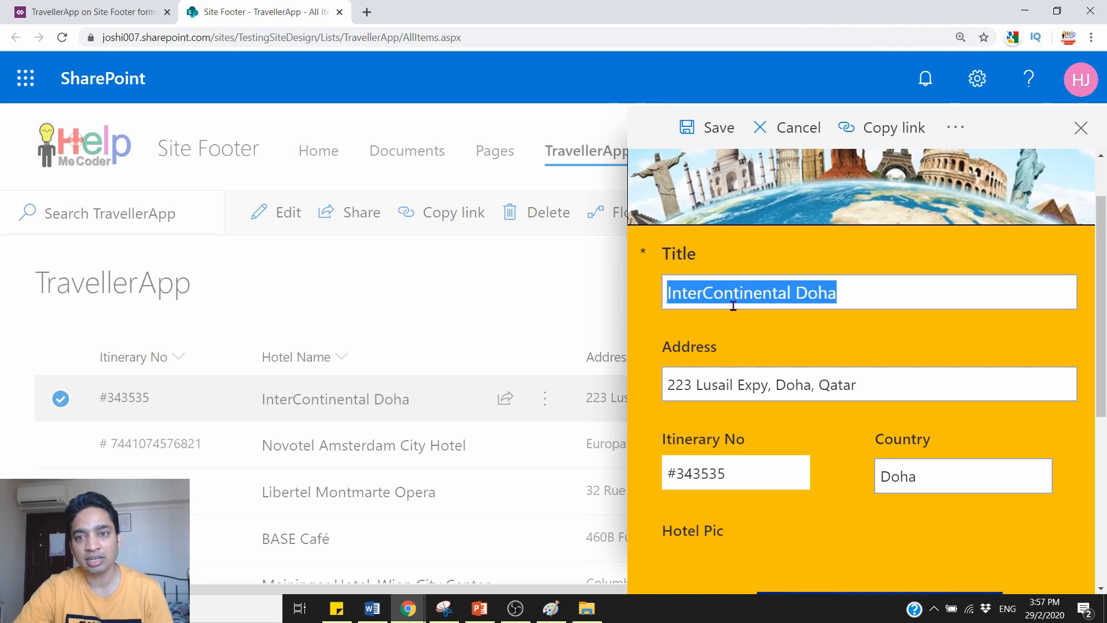
pyautogui.click(708, 265)
pyautogui.doubleClick(708, 265)
pyautogui.moveTo(827, 293); pyautogui.dragTo(667, 292)
pyautogui.scroll(1, 772, 353)
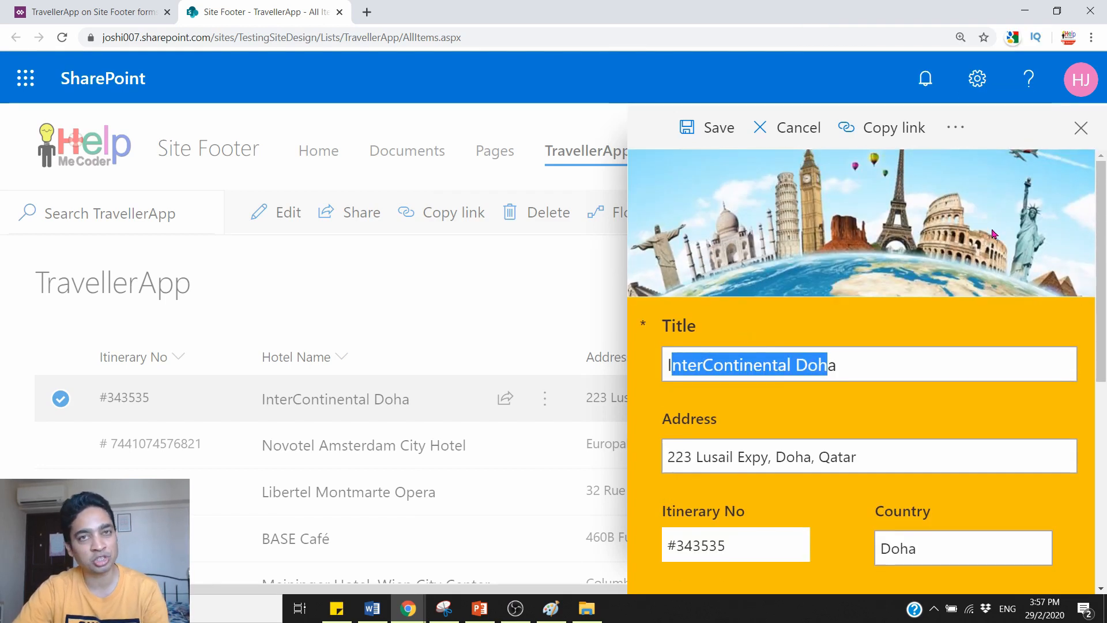
# - Review the form's Address, Itinerary No, Country, Hotel Pic, date and Price fields, and close the form
pyautogui.scroll(-1, 913, 367)
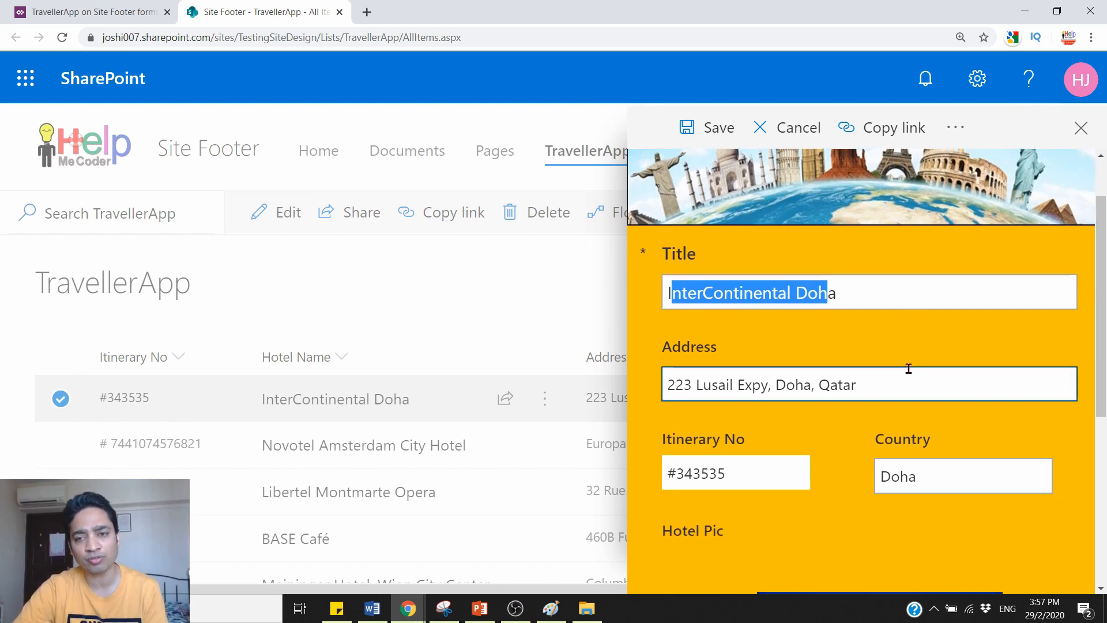
pyautogui.scroll(-2, 908, 369)
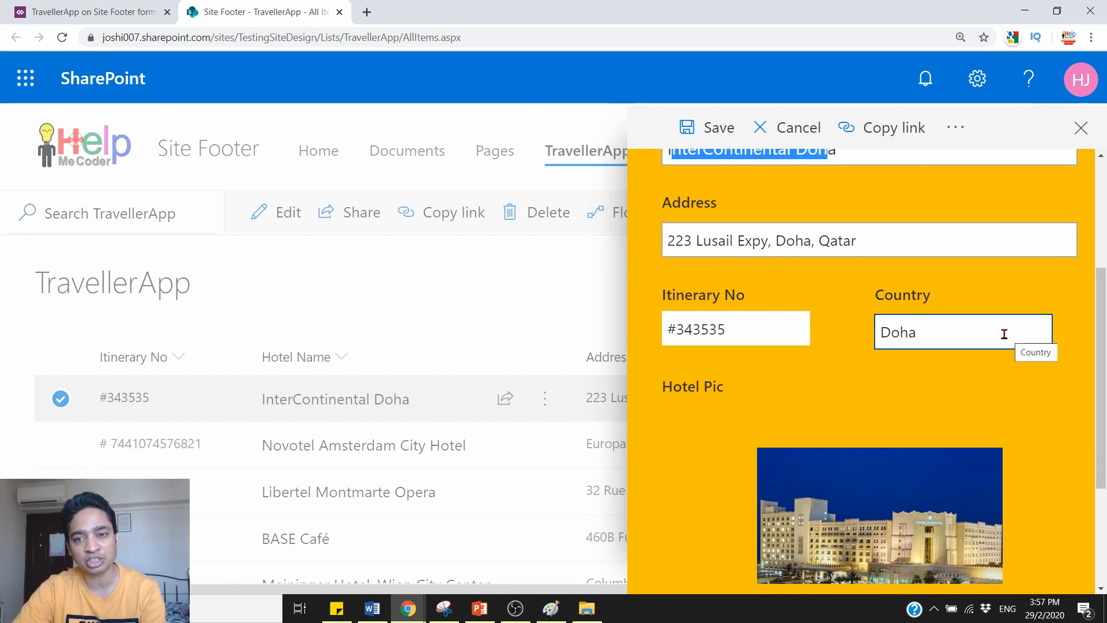
pyautogui.scroll(-2, 952, 374)
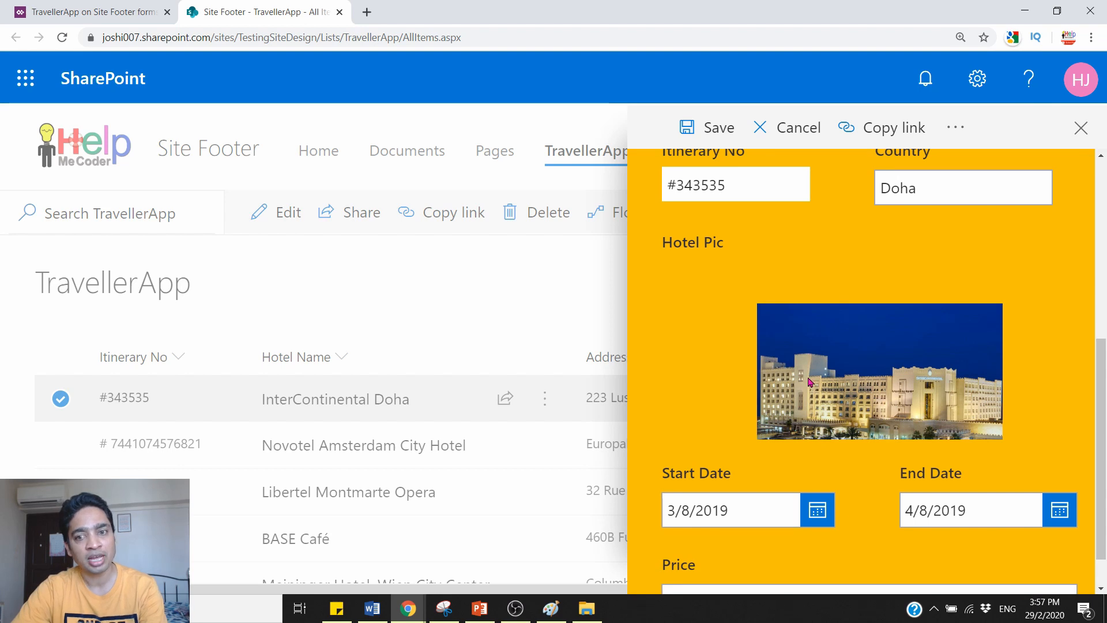
pyautogui.scroll(-1, 800, 434)
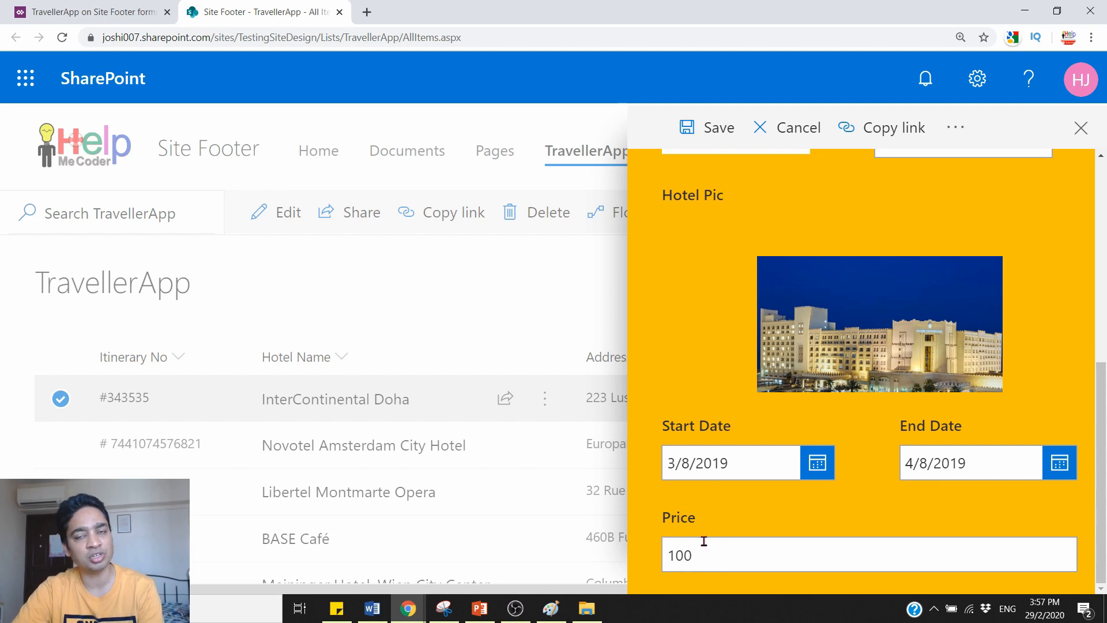
pyautogui.scroll(5, 709, 534)
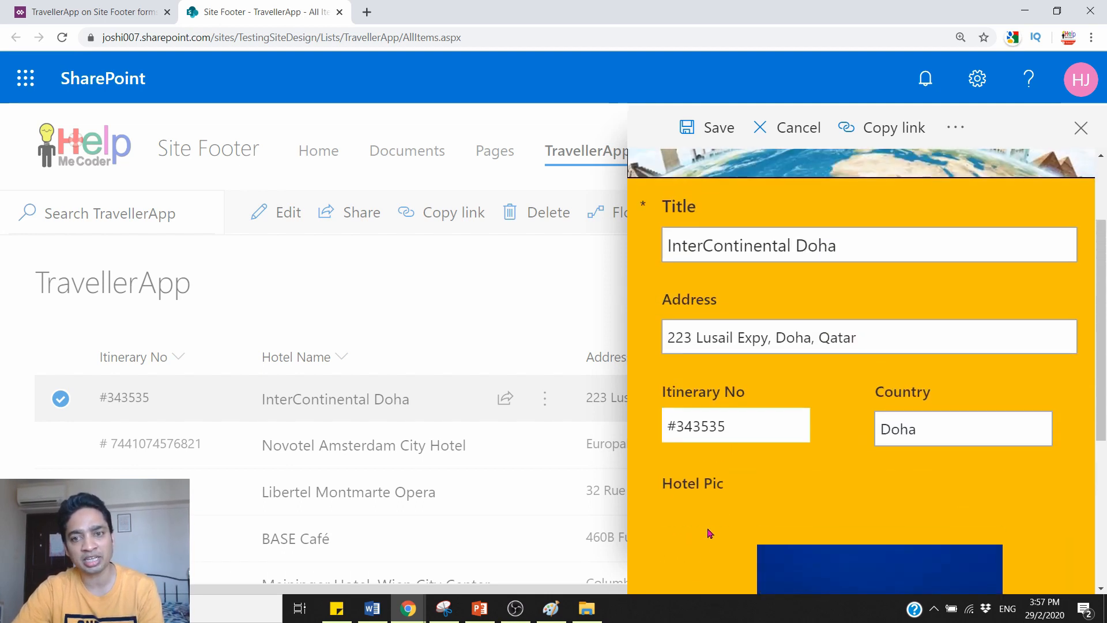
pyautogui.tripleClick(739, 428)
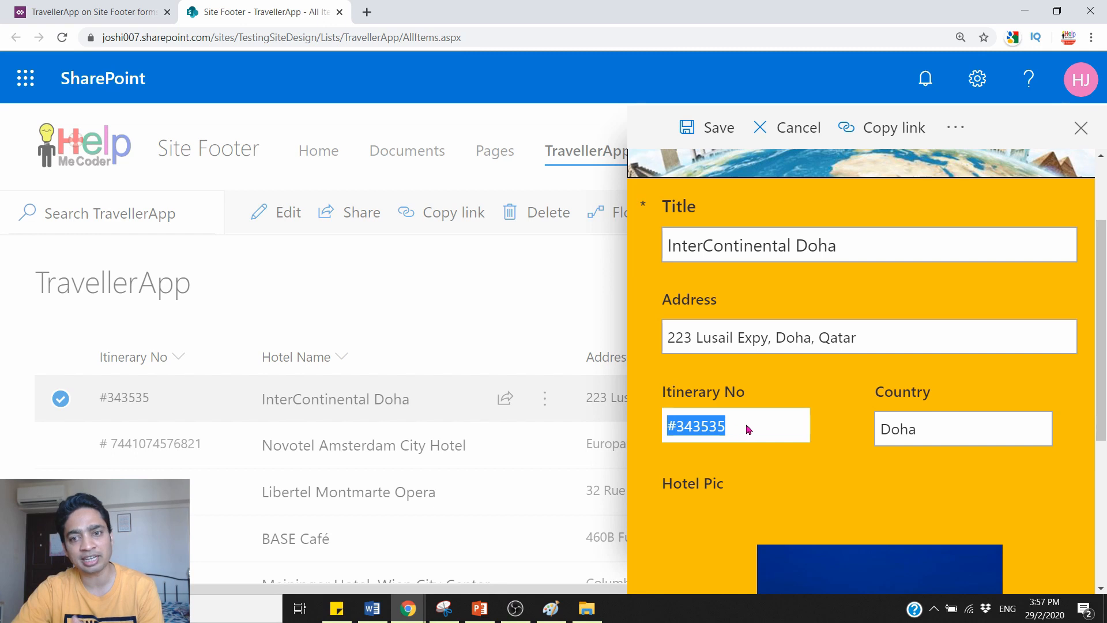
pyautogui.doubleClick(748, 429)
pyautogui.doubleClick(749, 431)
pyautogui.scroll(2, 749, 432)
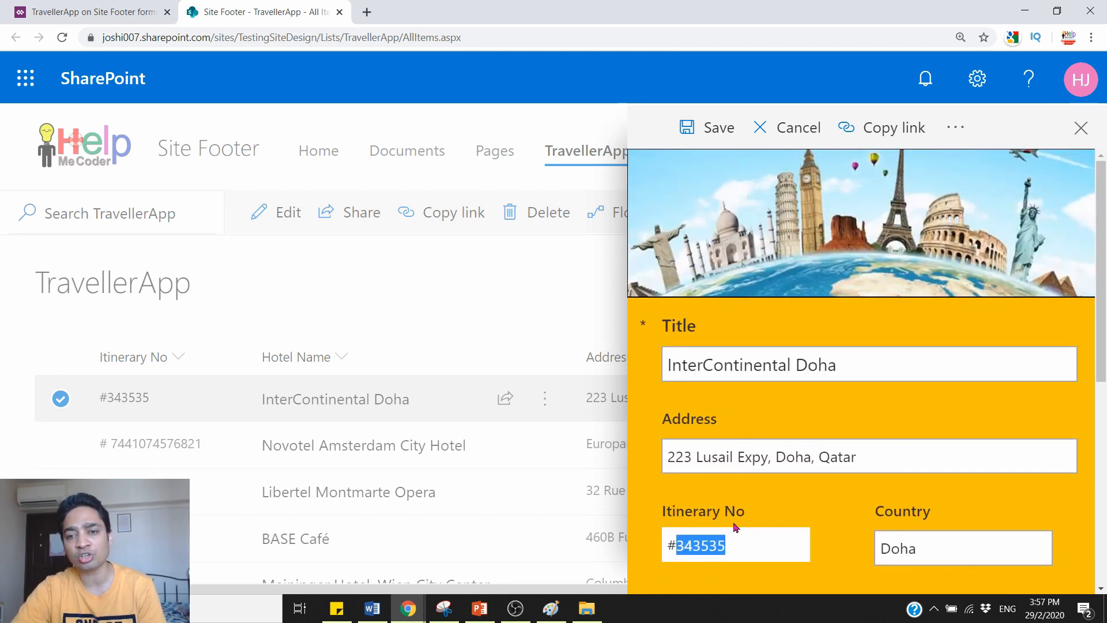
pyautogui.click(602, 430)
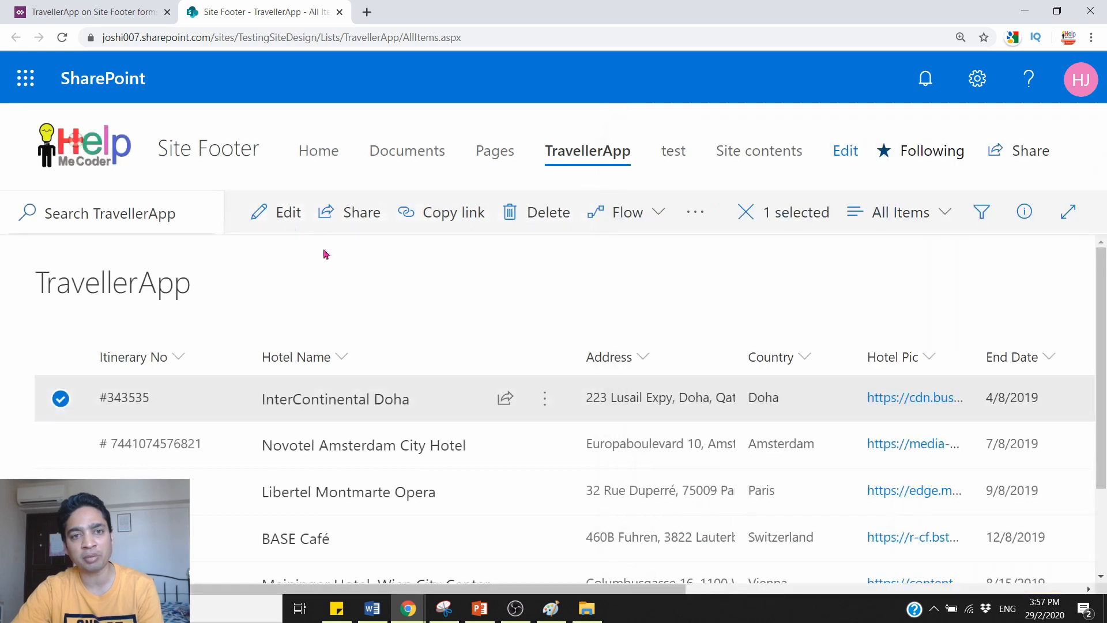
# - Deselect the item, open a new item form and try entering the sample text DGFDGD in its Itinerary No field
pyautogui.click(102, 375)
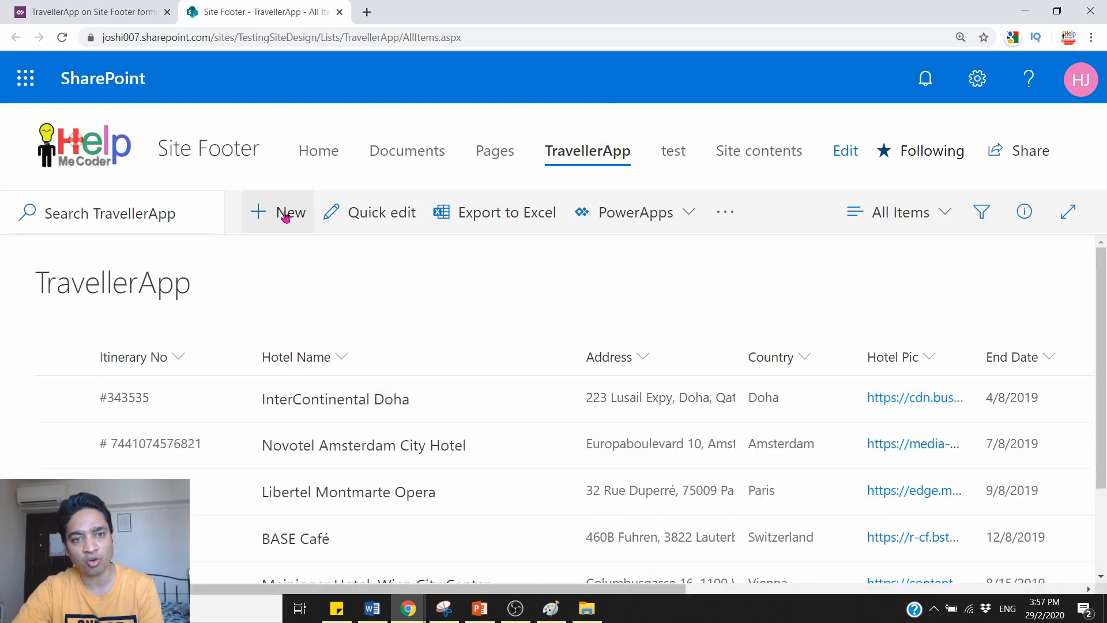
pyautogui.click(289, 214)
pyautogui.click(724, 247)
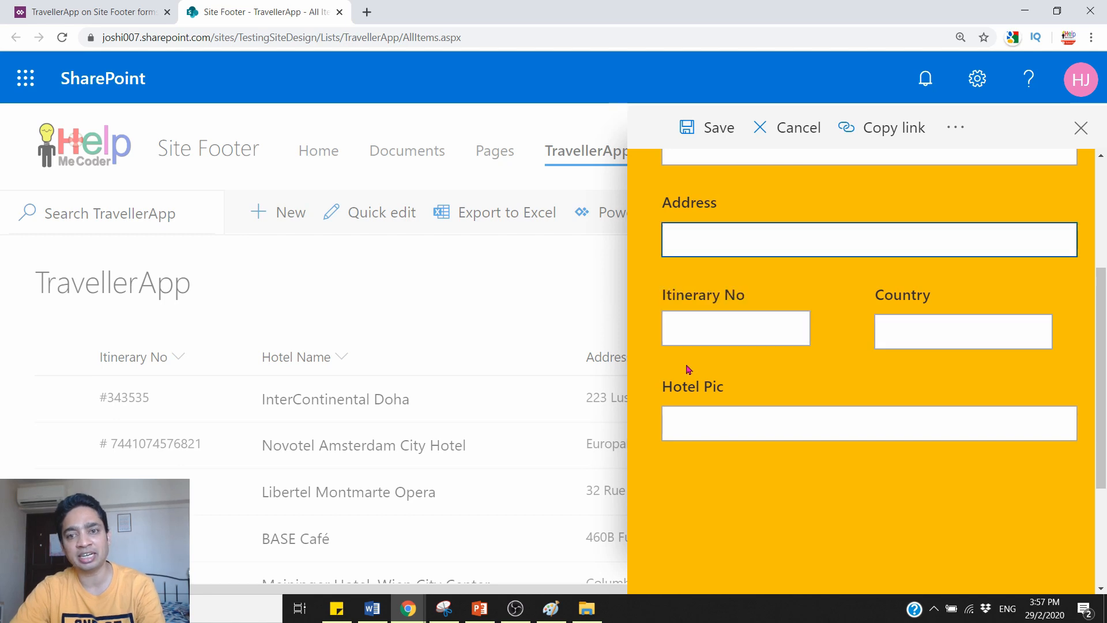
pyautogui.click(702, 331)
pyautogui.write('DGFDGD')
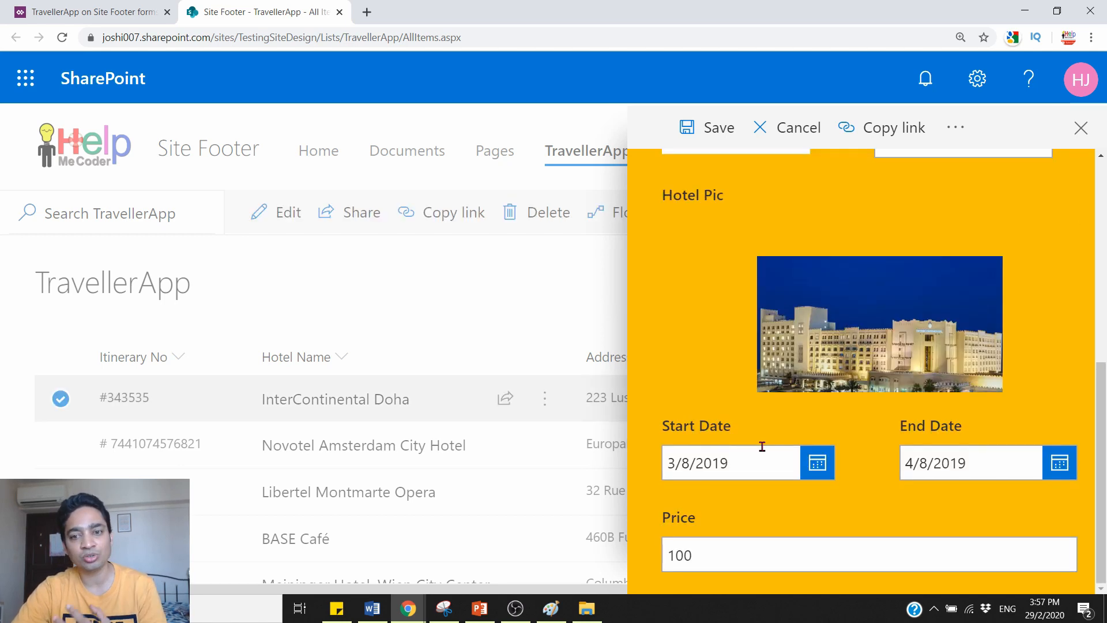
pyautogui.scroll(4, 758, 445)
pyautogui.scroll(-3, 771, 496)
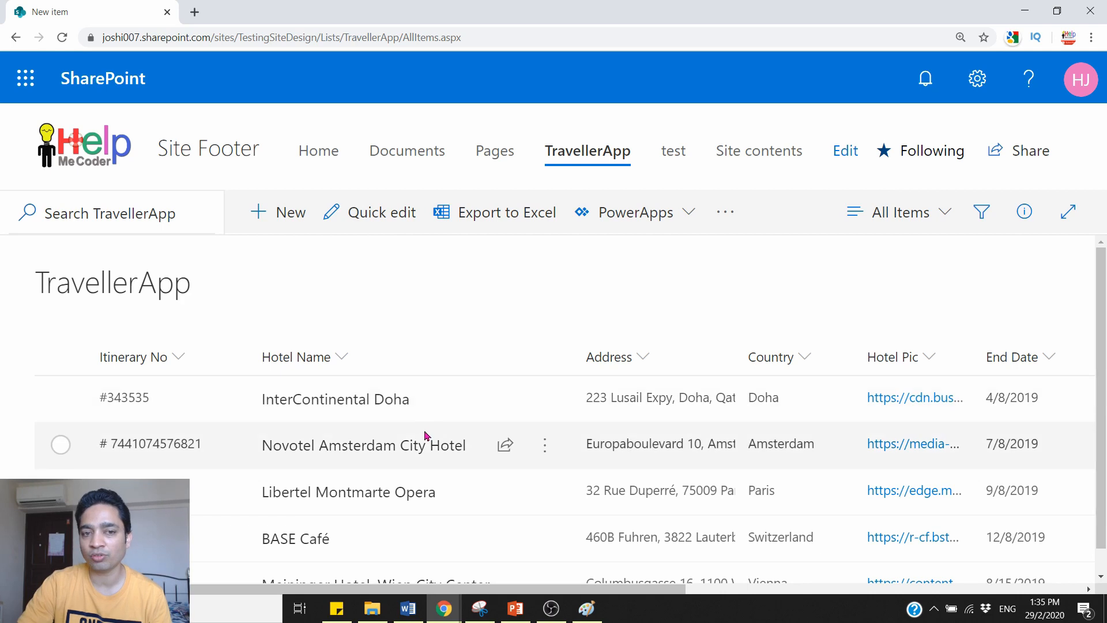
# - Review the TravellerApp list's items and columns, and check the Power Apps options available for the list
pyautogui.scroll(-1, 441, 447)
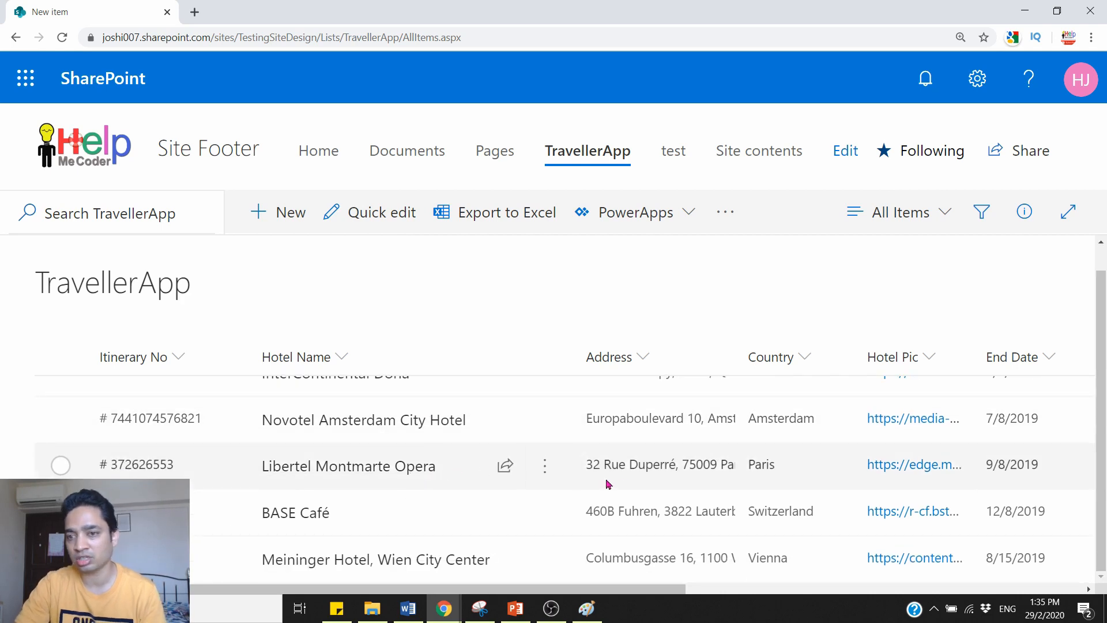
pyautogui.scroll(1, 303, 479)
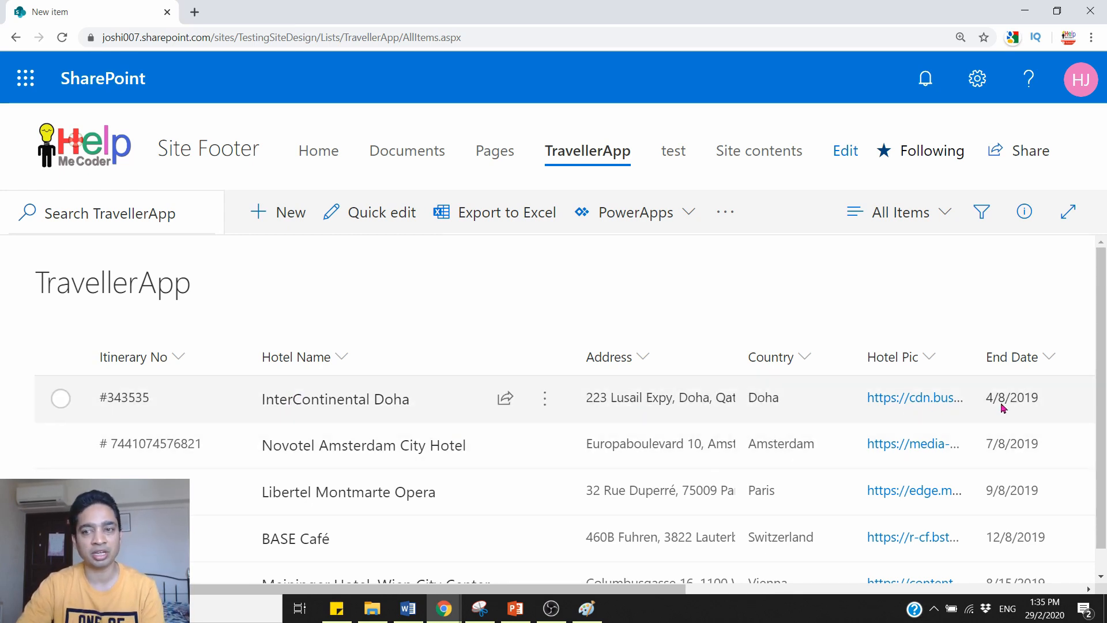
pyautogui.moveTo(702, 596); pyautogui.dragTo(484, 589)
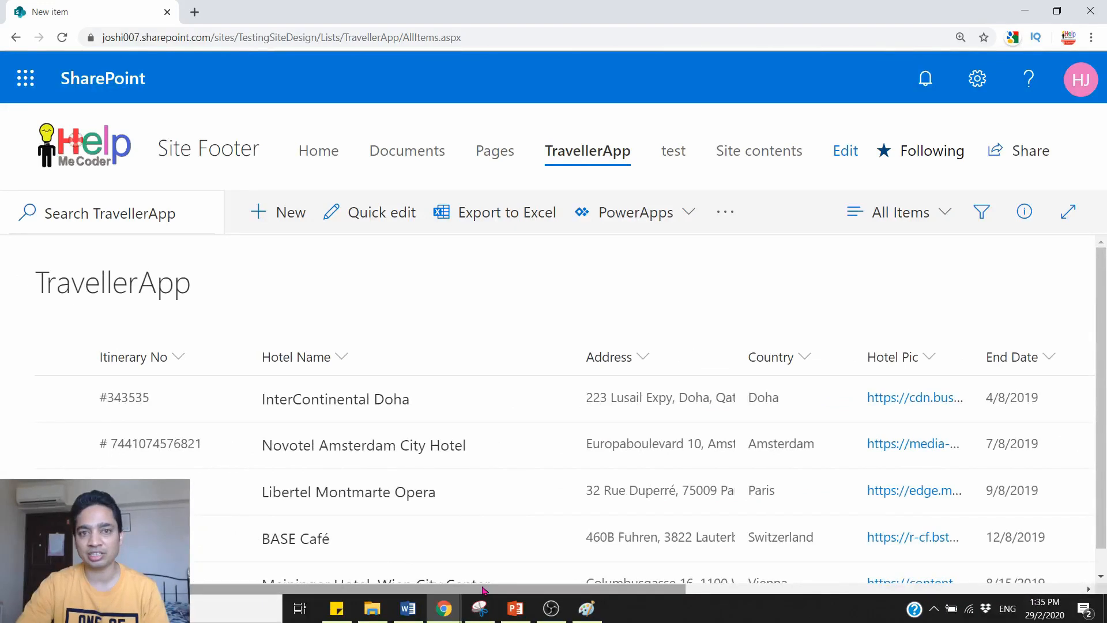
pyautogui.click(690, 214)
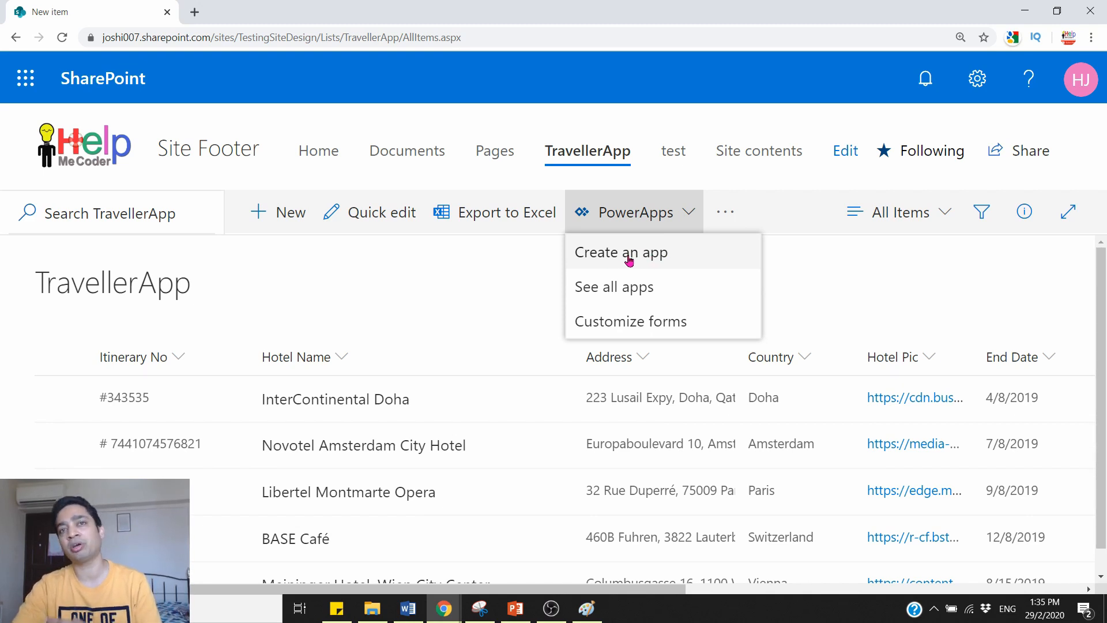
pyautogui.click(437, 303)
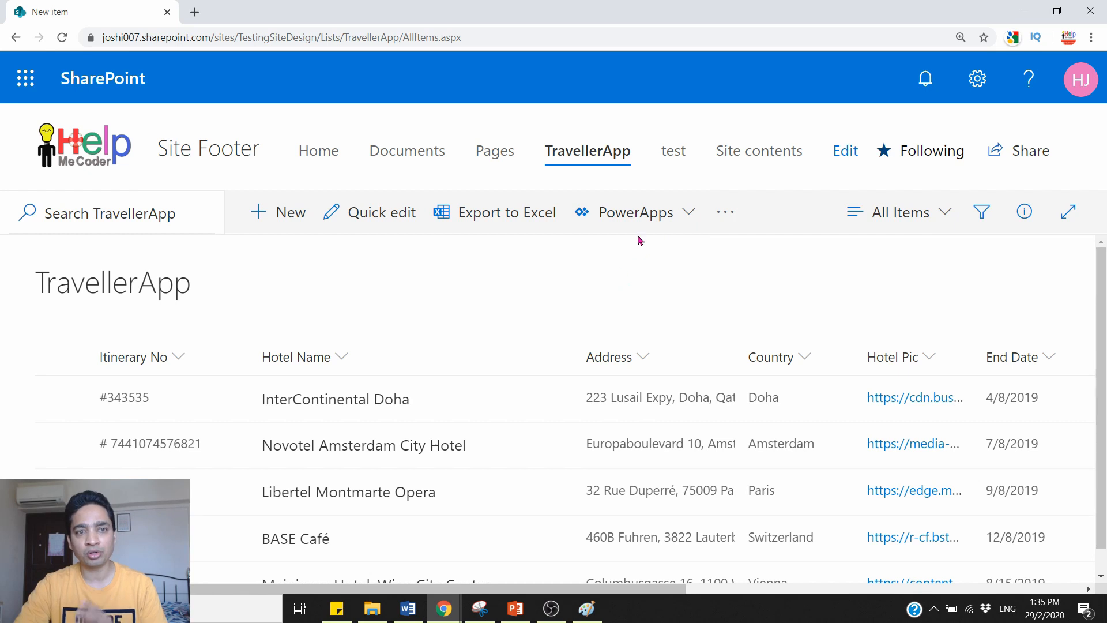
# - Open the default new item form, review all its fields from Hotel Name through Attachments, and close it
pyautogui.click(290, 222)
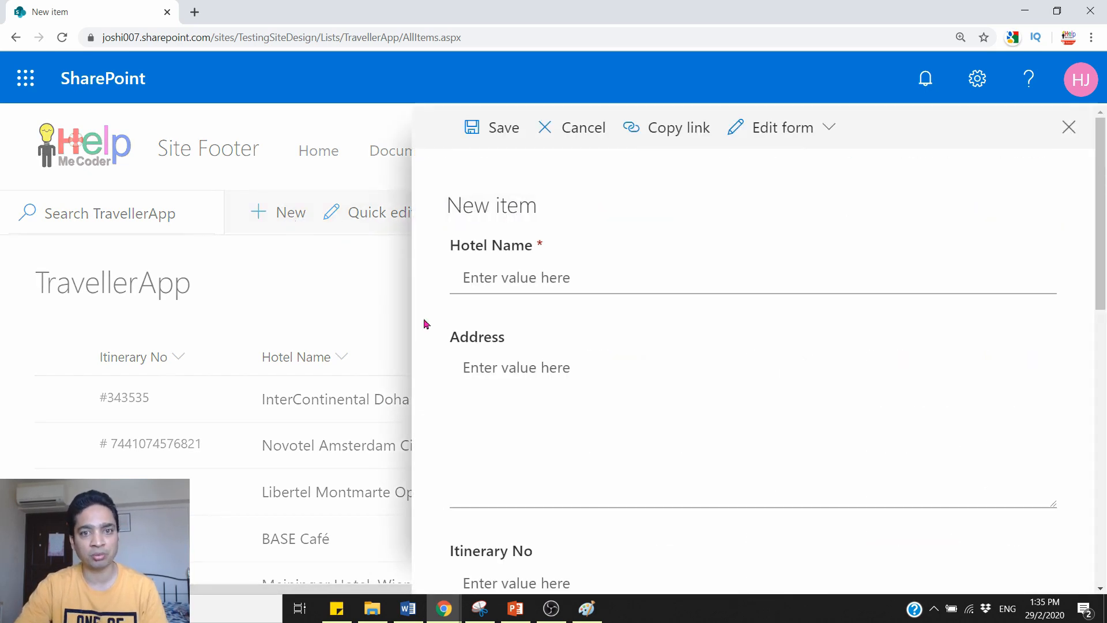
pyautogui.scroll(-5, 547, 355)
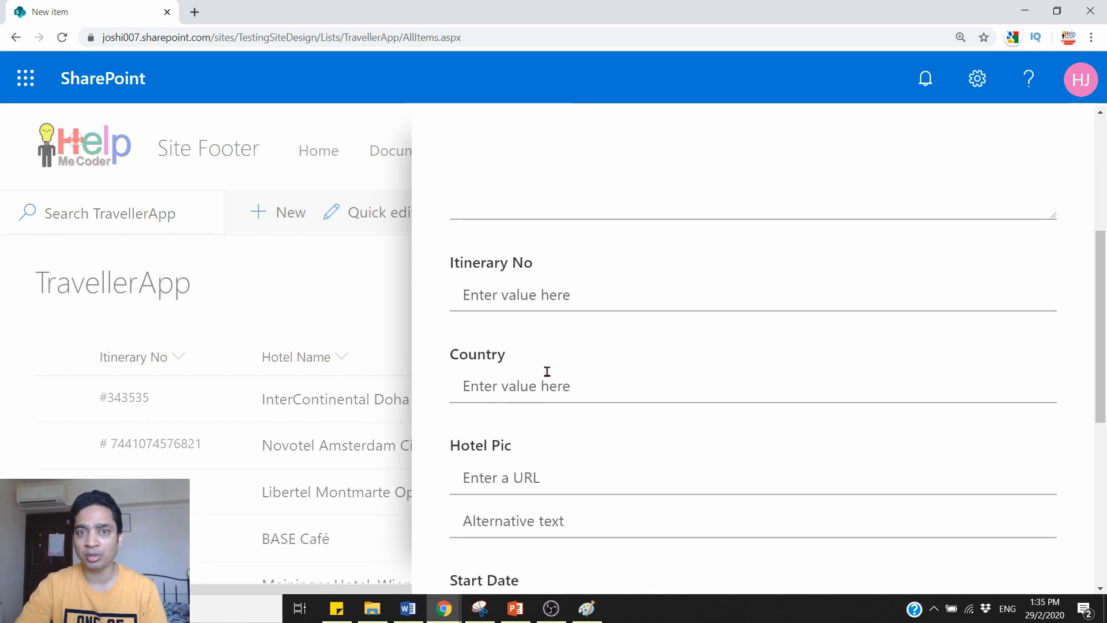
pyautogui.scroll(-7, 547, 371)
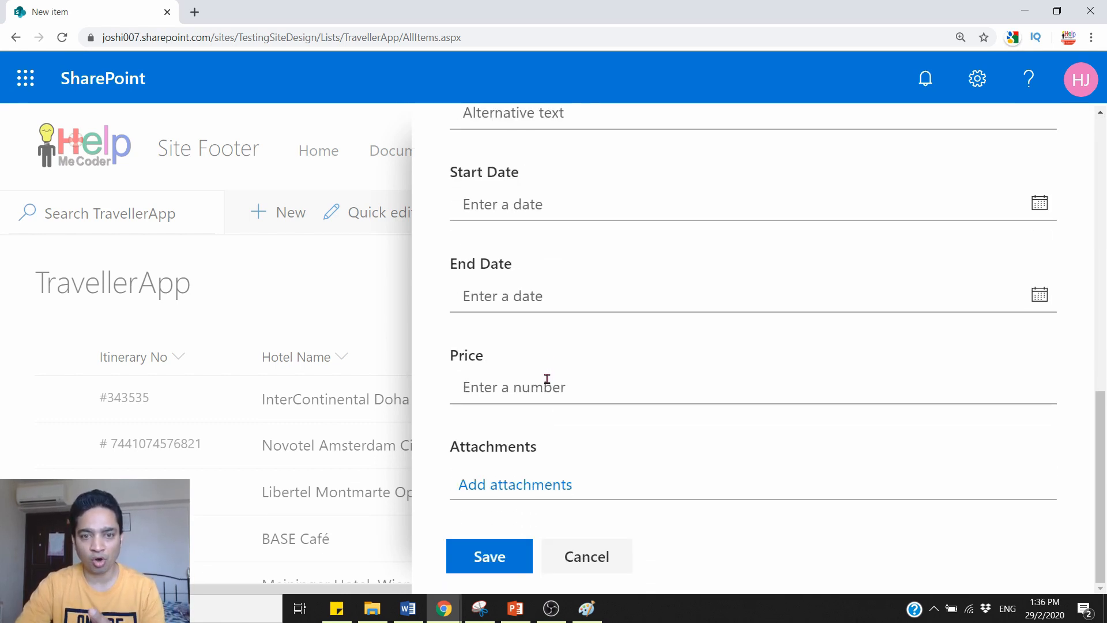
pyautogui.scroll(12, 626, 433)
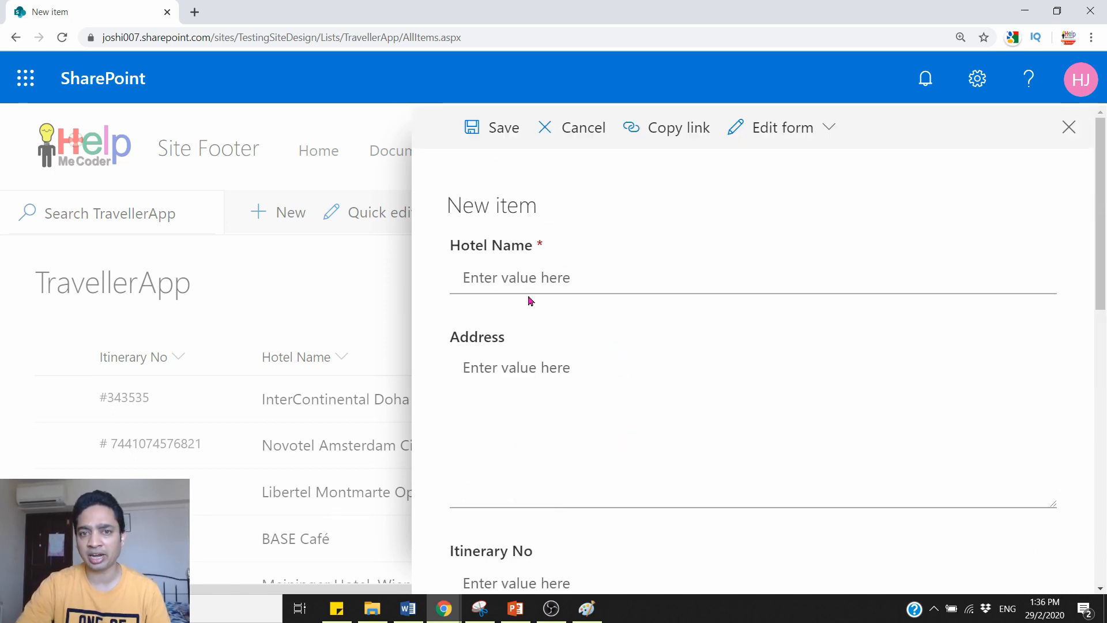
pyautogui.scroll(-1, 535, 336)
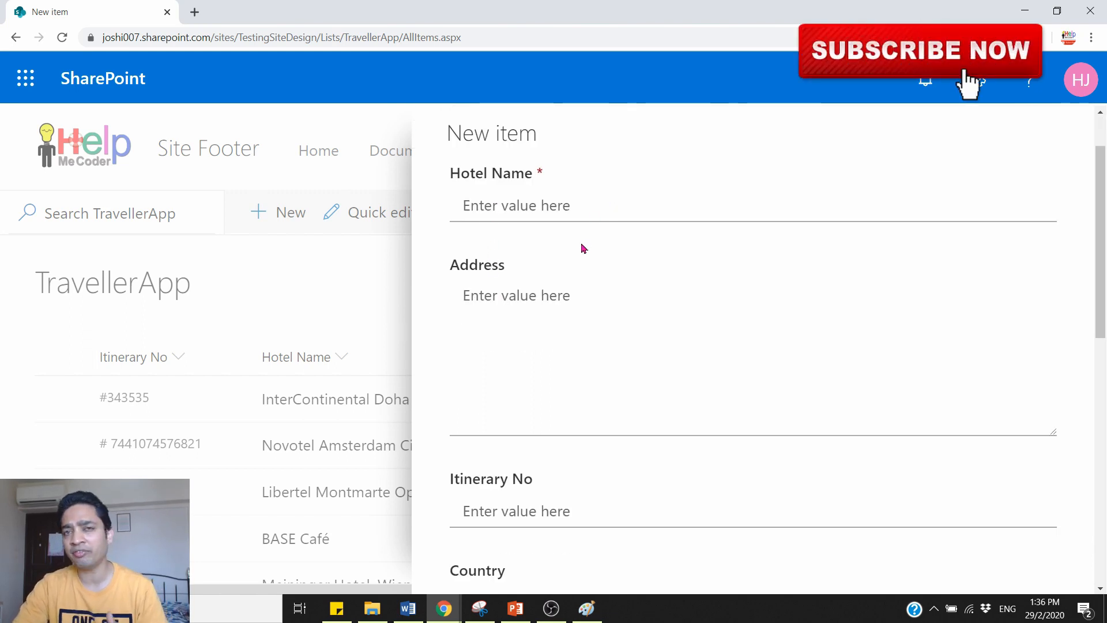
pyautogui.scroll(1, 520, 235)
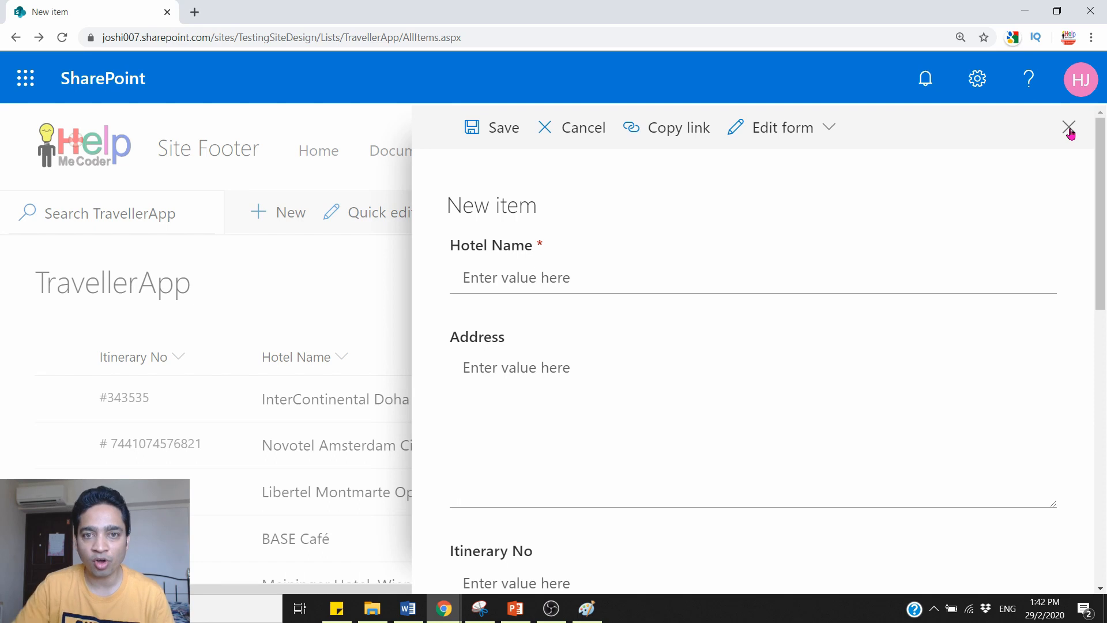
pyautogui.click(1069, 128)
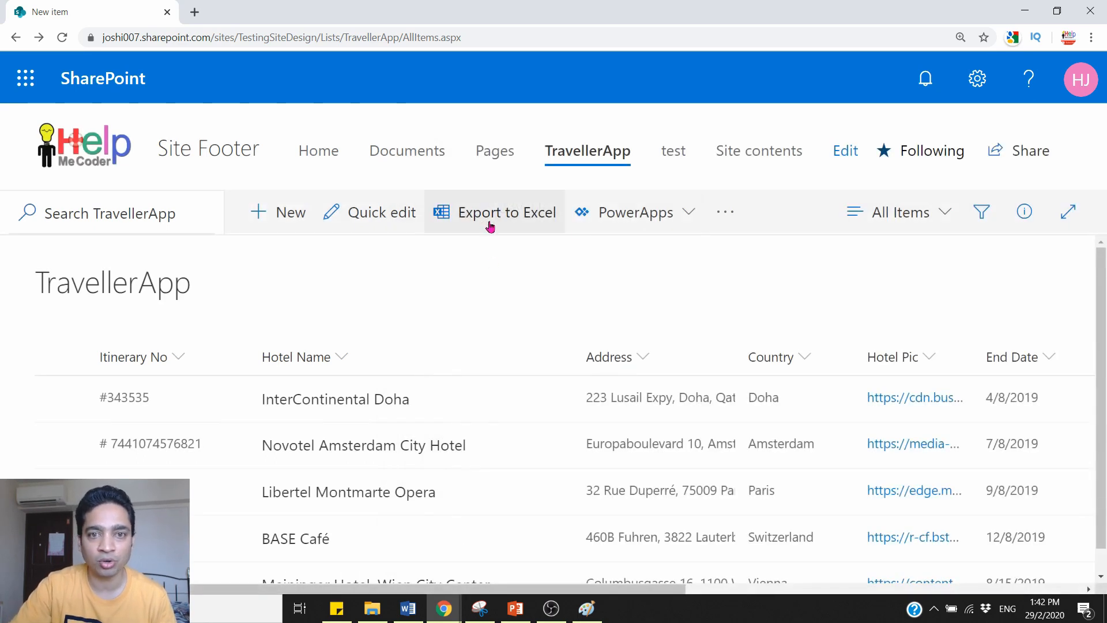
# - Open the TravellerApp list's form for customization in Power Apps and close the Fields pane to show the whole form
pyautogui.click(688, 216)
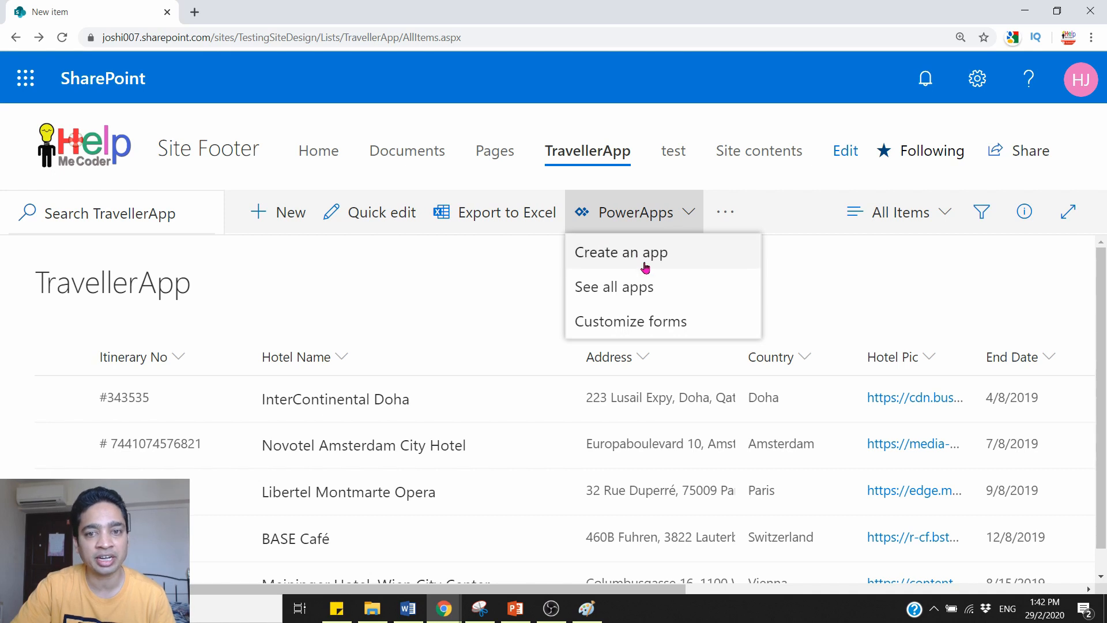
pyautogui.click(653, 326)
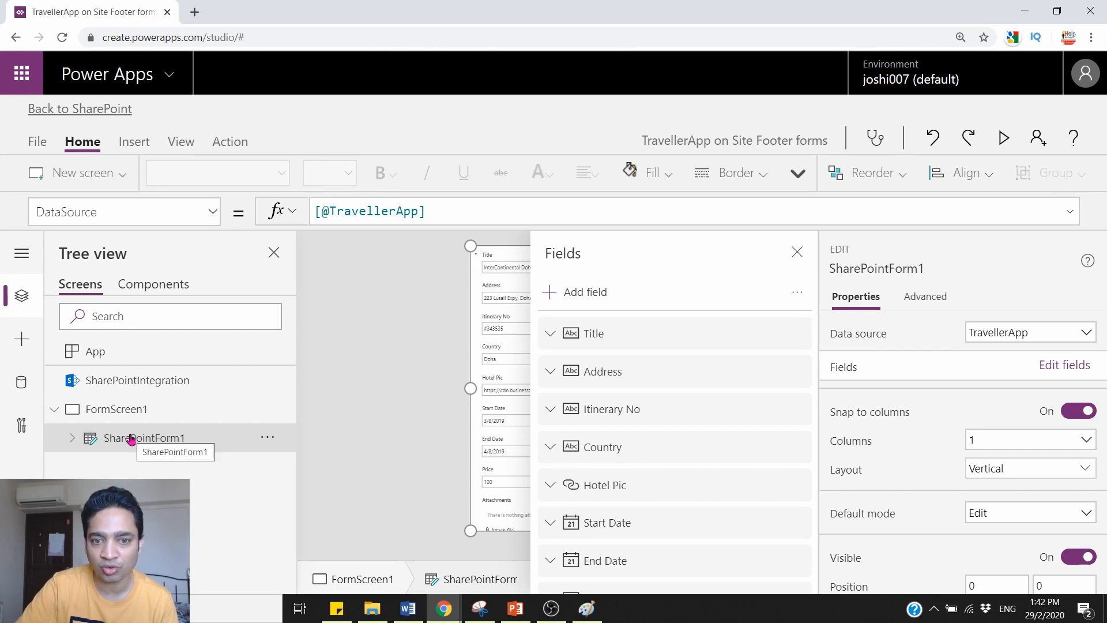
pyautogui.click(796, 255)
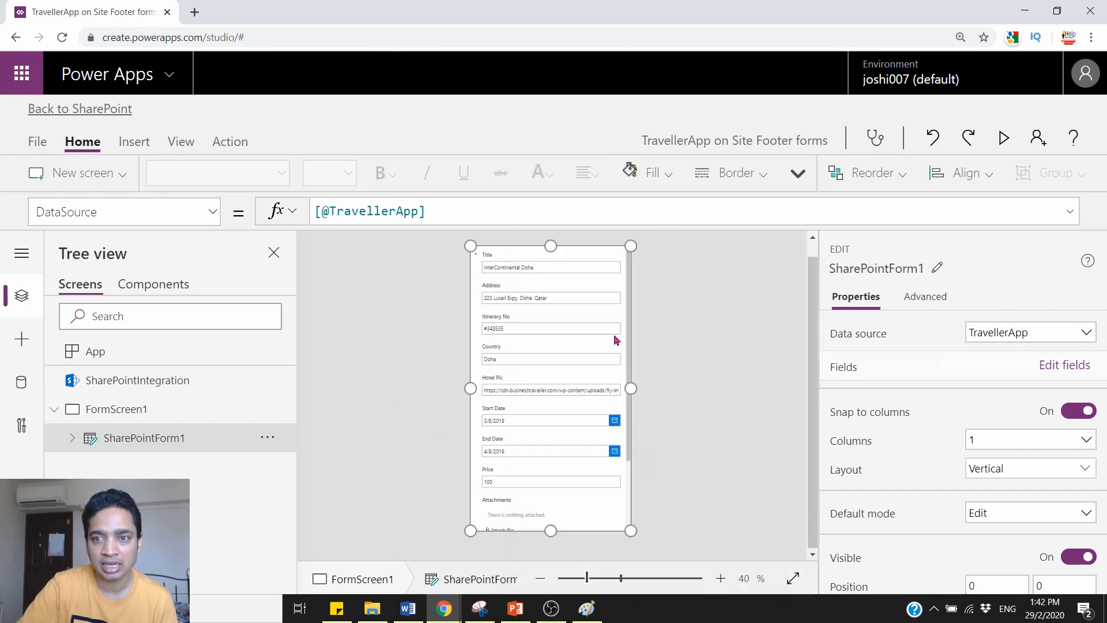
# - Remove the Attachments field from SharePointForm1
pyautogui.click(1058, 371)
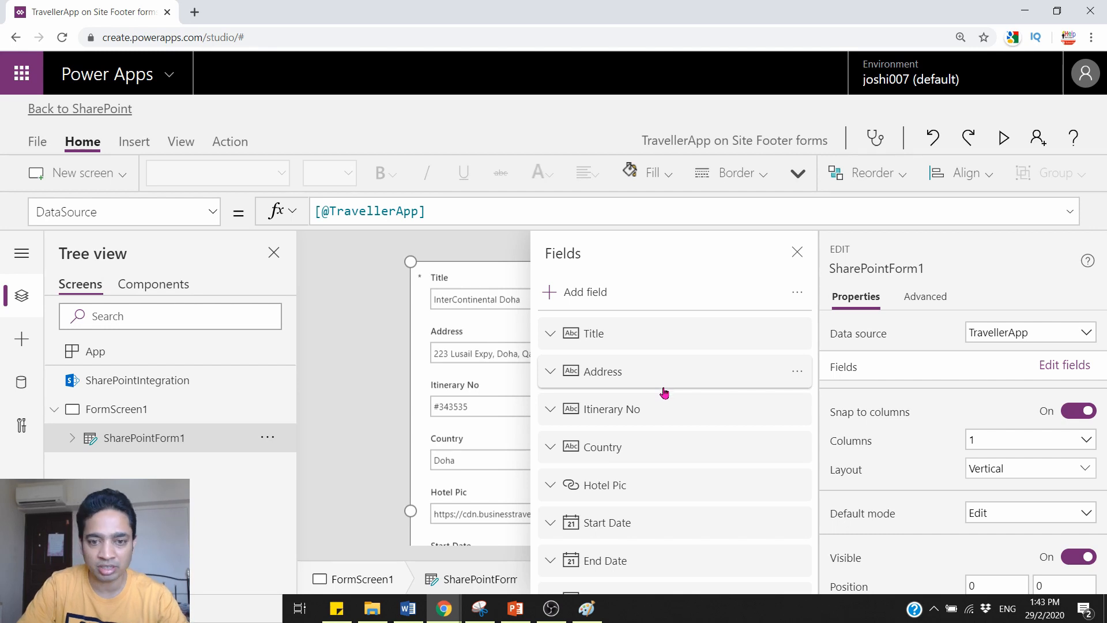
pyautogui.scroll(-2, 684, 496)
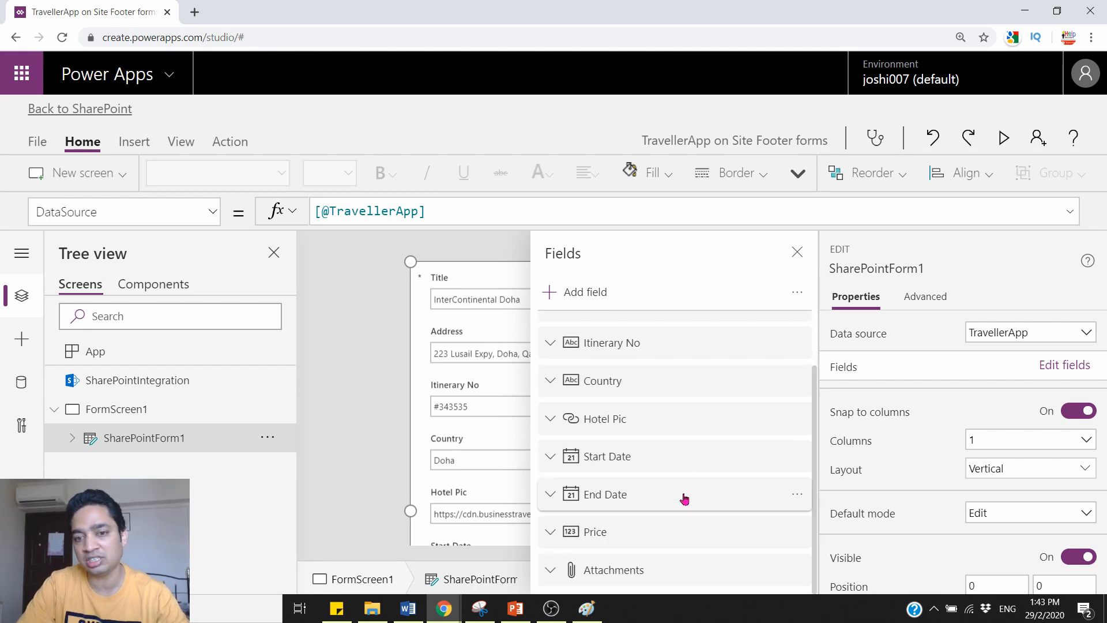
pyautogui.click(797, 571)
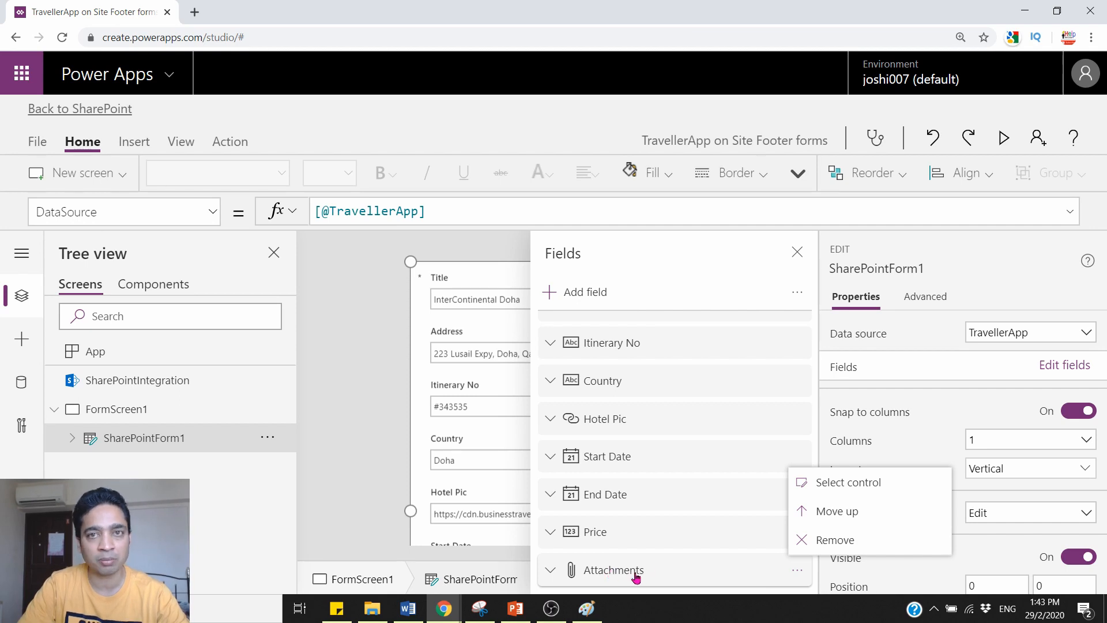
pyautogui.click(832, 546)
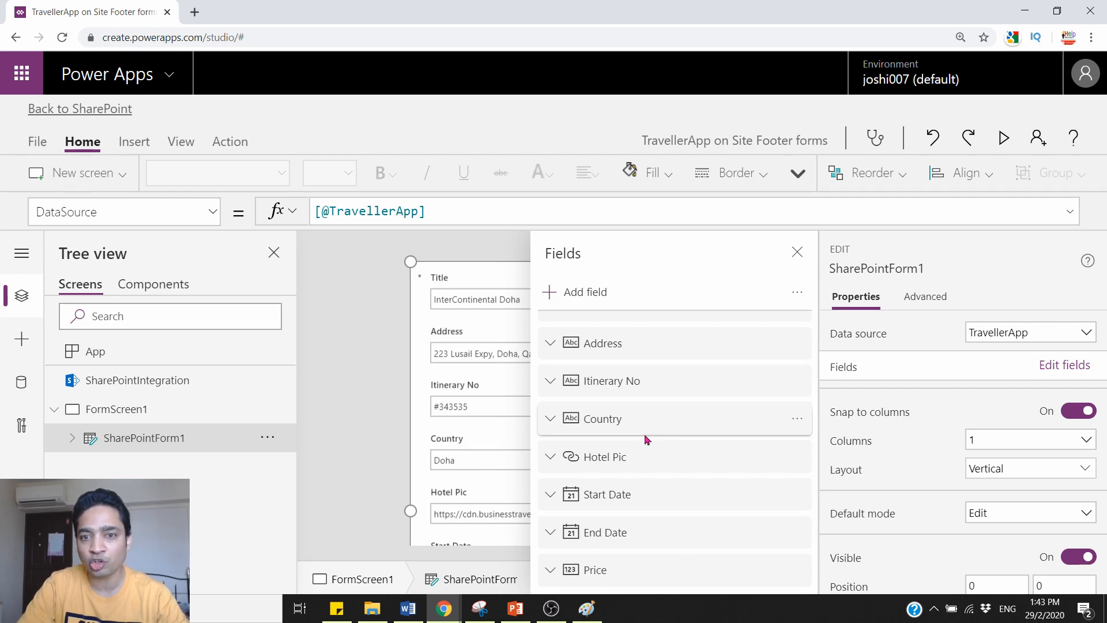
# - Reorder the form's fields as Title, Itinerary No, Address, Country, Price, Start Date, End Date, Hotel Pic, and close the Fields pane
pyautogui.moveTo(645, 378); pyautogui.dragTo(649, 437)
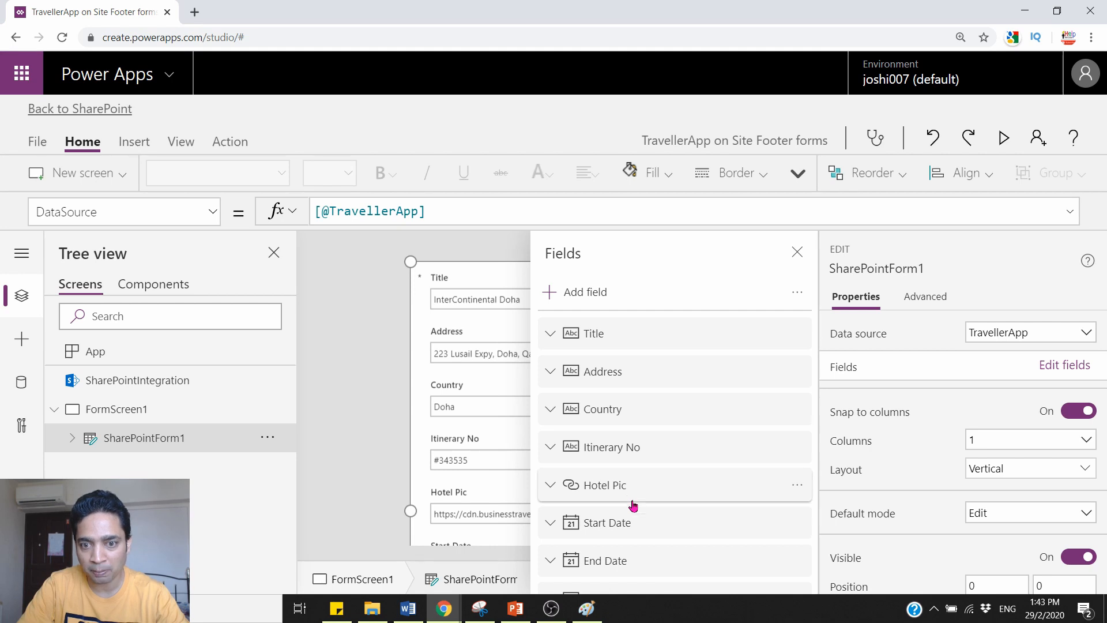
pyautogui.moveTo(619, 487); pyautogui.dragTo(625, 580)
pyautogui.moveTo(628, 588); pyautogui.dragTo(641, 553)
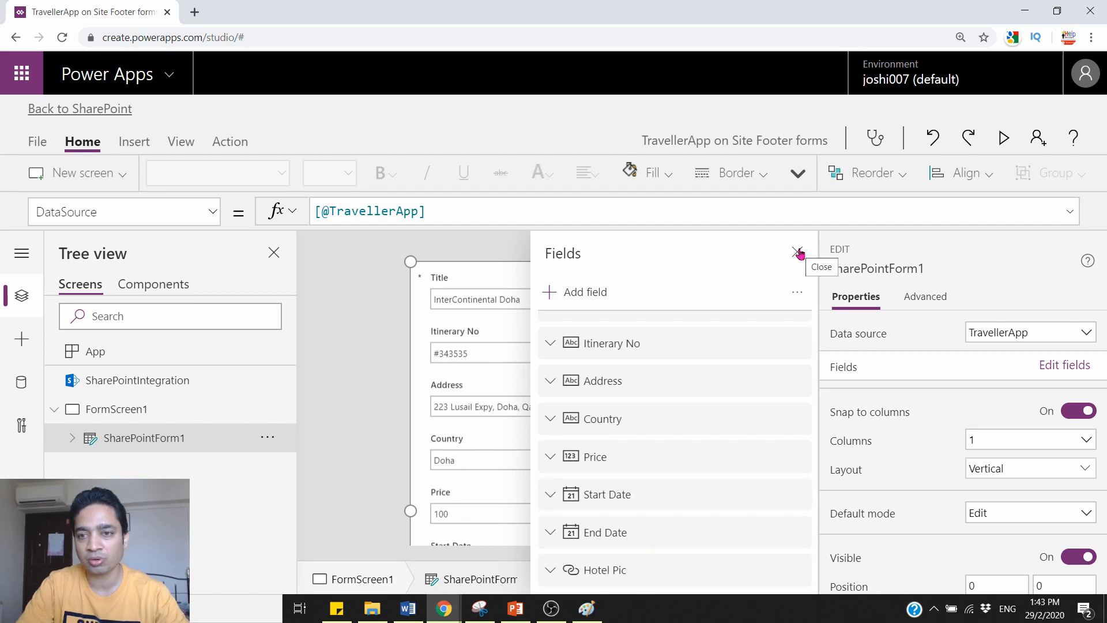
pyautogui.click(796, 252)
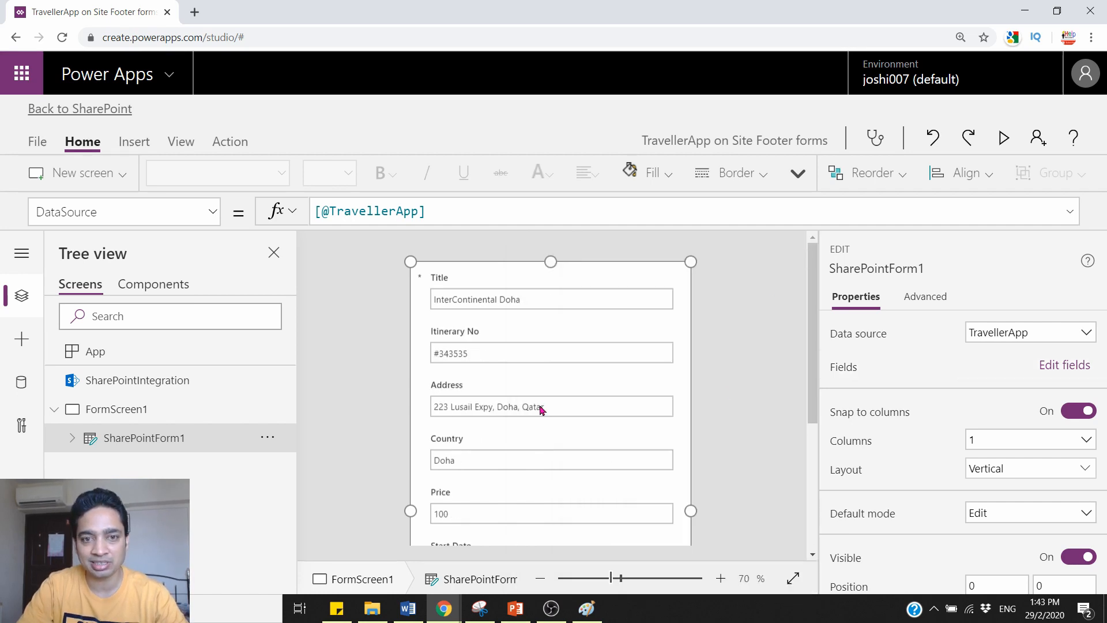
pyautogui.scroll(-5, 474, 339)
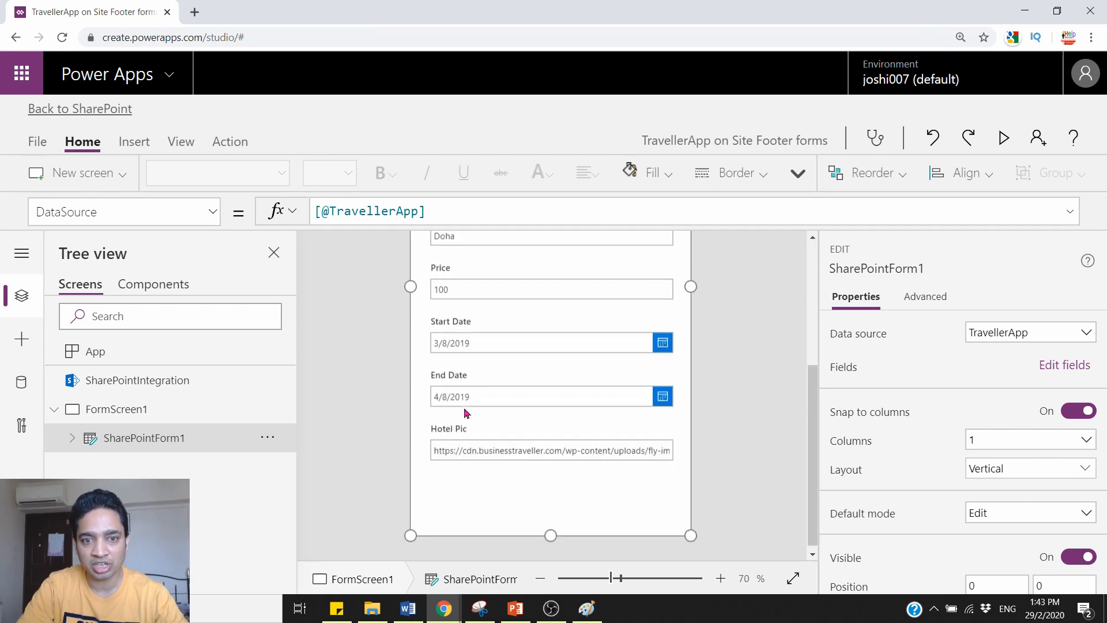
pyautogui.scroll(5, 536, 489)
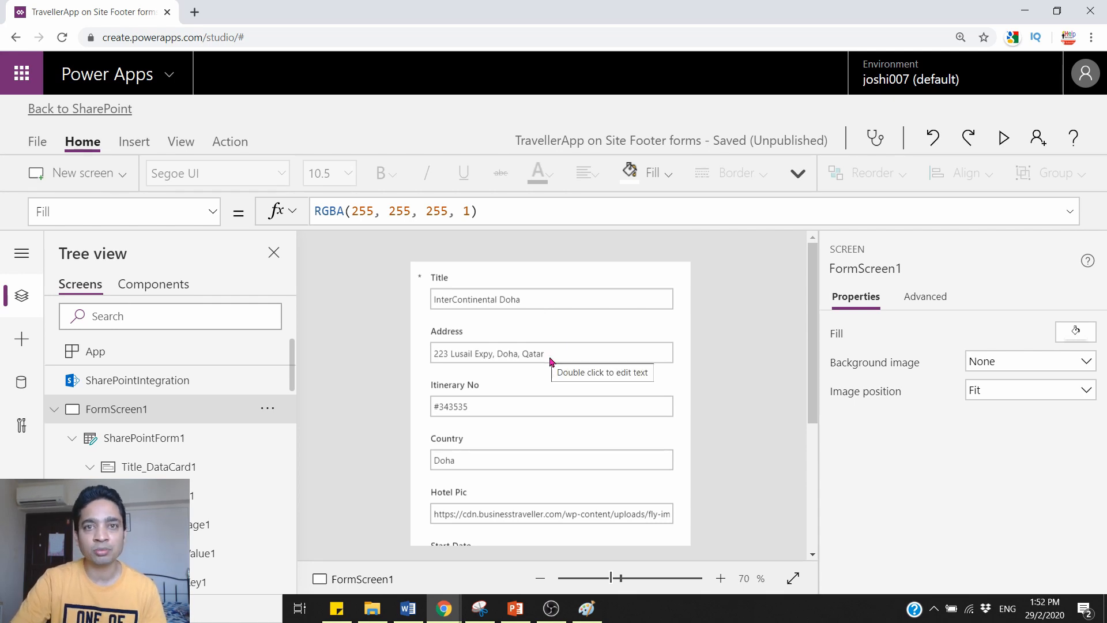
# - Try SharePointForm1 in a 2-column layout and return it to 1 column
pyautogui.scroll(-4, 564, 379)
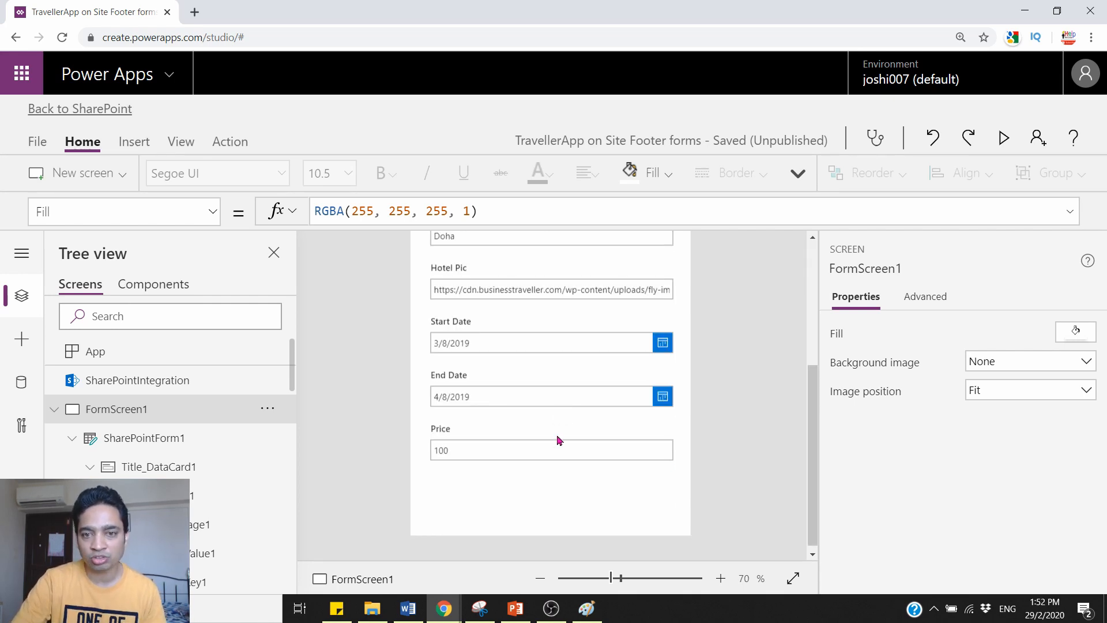
pyautogui.scroll(5, 571, 499)
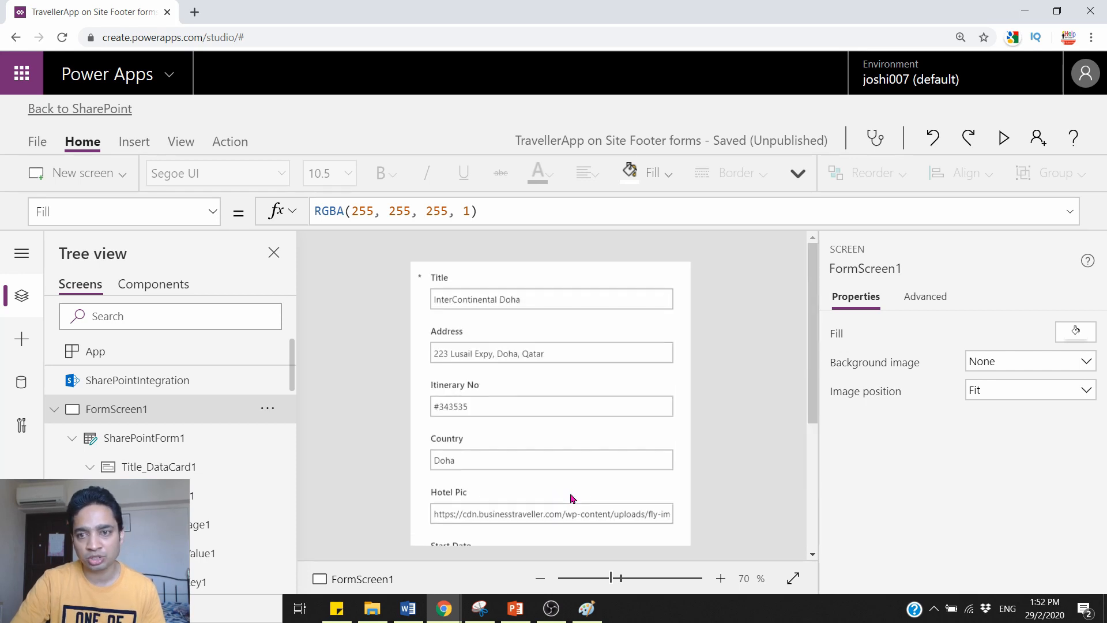
pyautogui.scroll(-4, 635, 537)
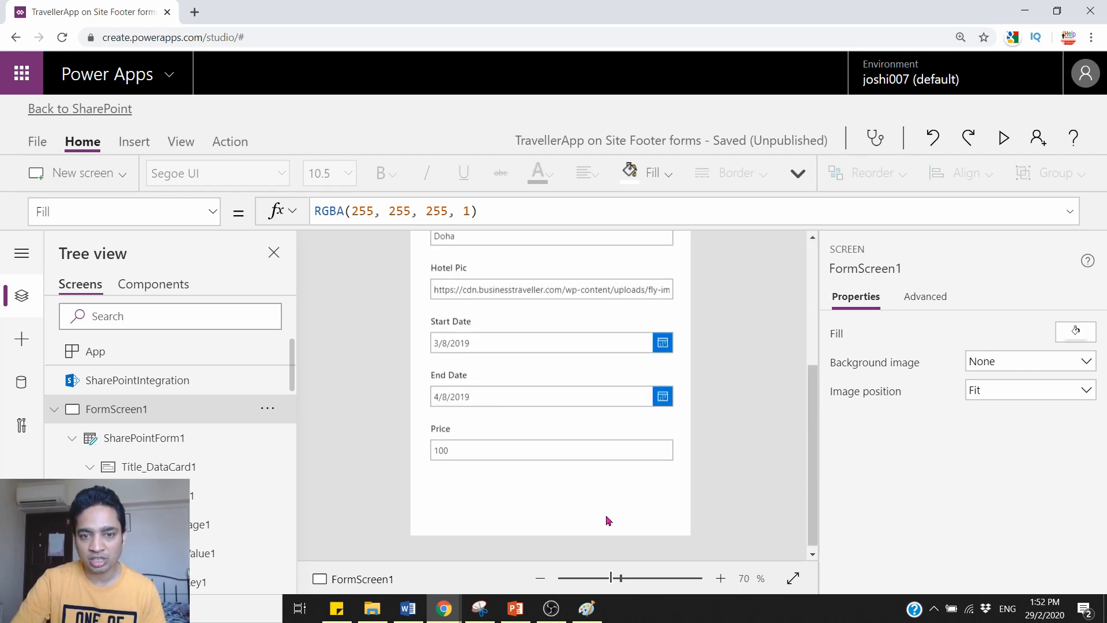
pyautogui.click(603, 515)
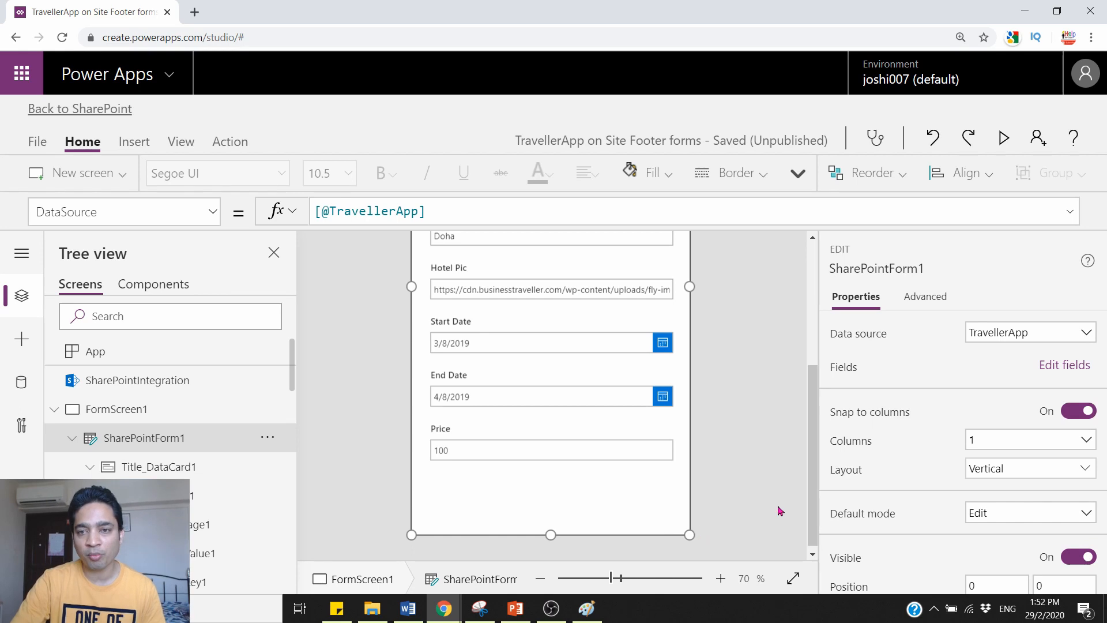
pyautogui.click(1023, 445)
pyautogui.click(994, 485)
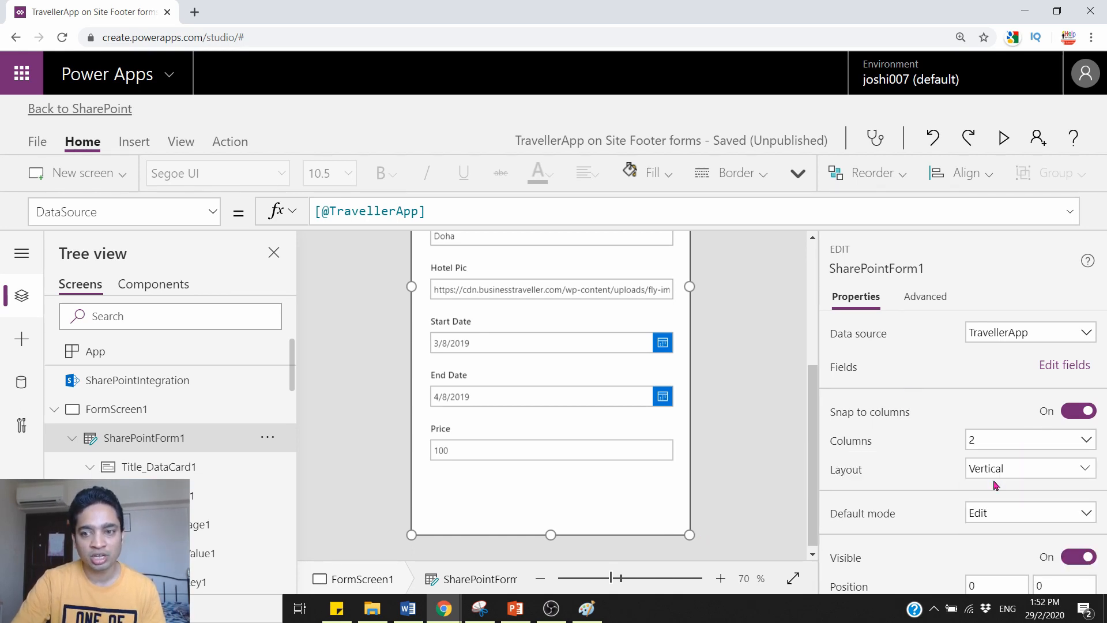
pyautogui.scroll(4, 580, 468)
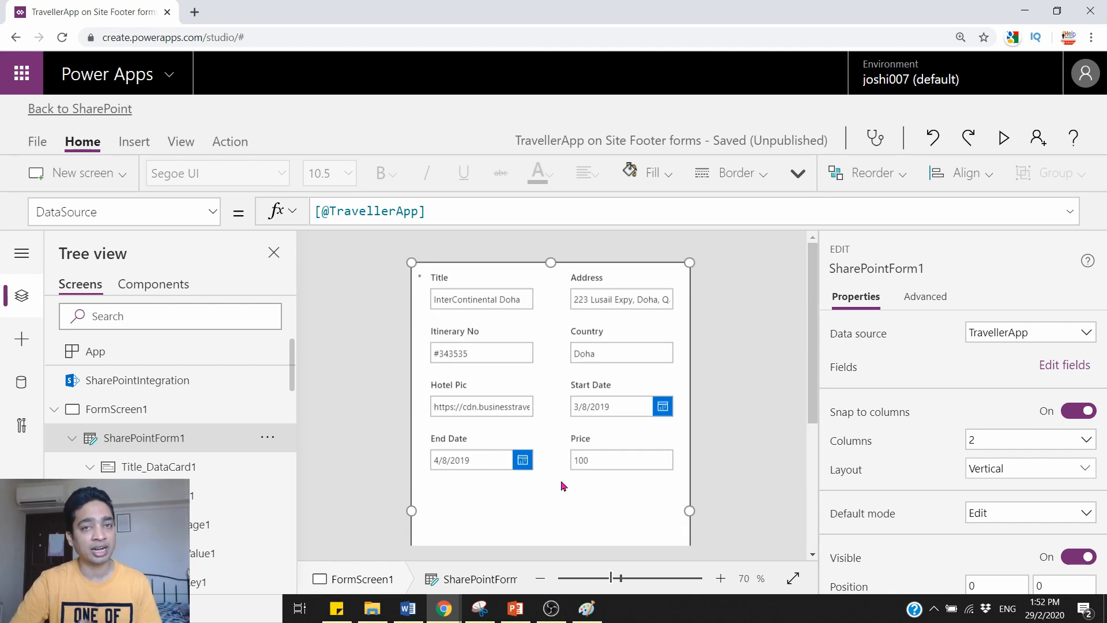
pyautogui.click(986, 445)
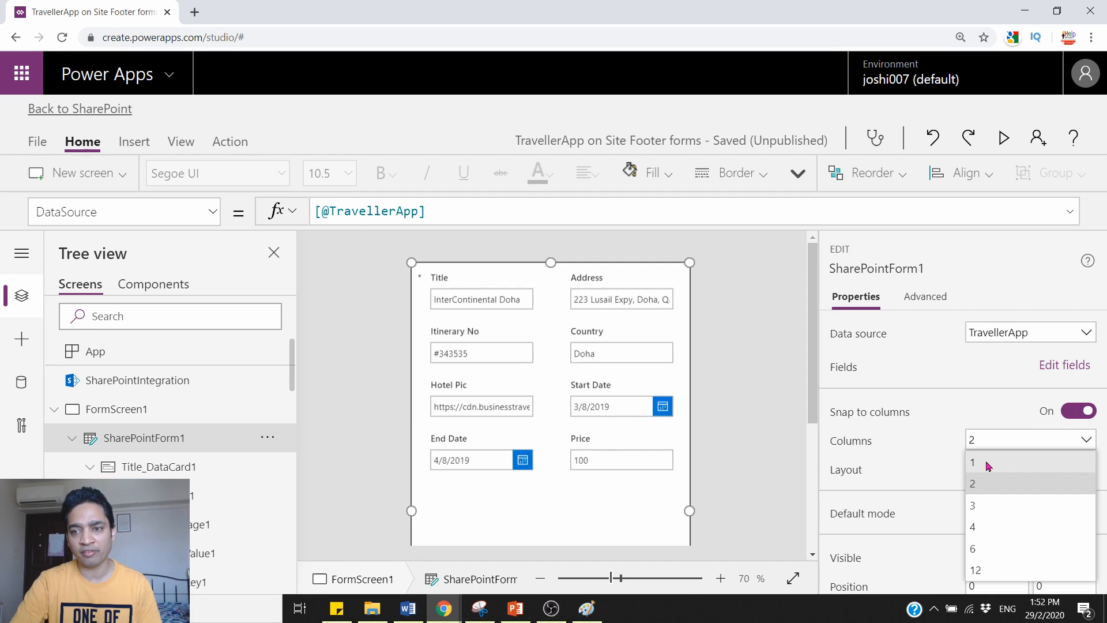
pyautogui.click(988, 464)
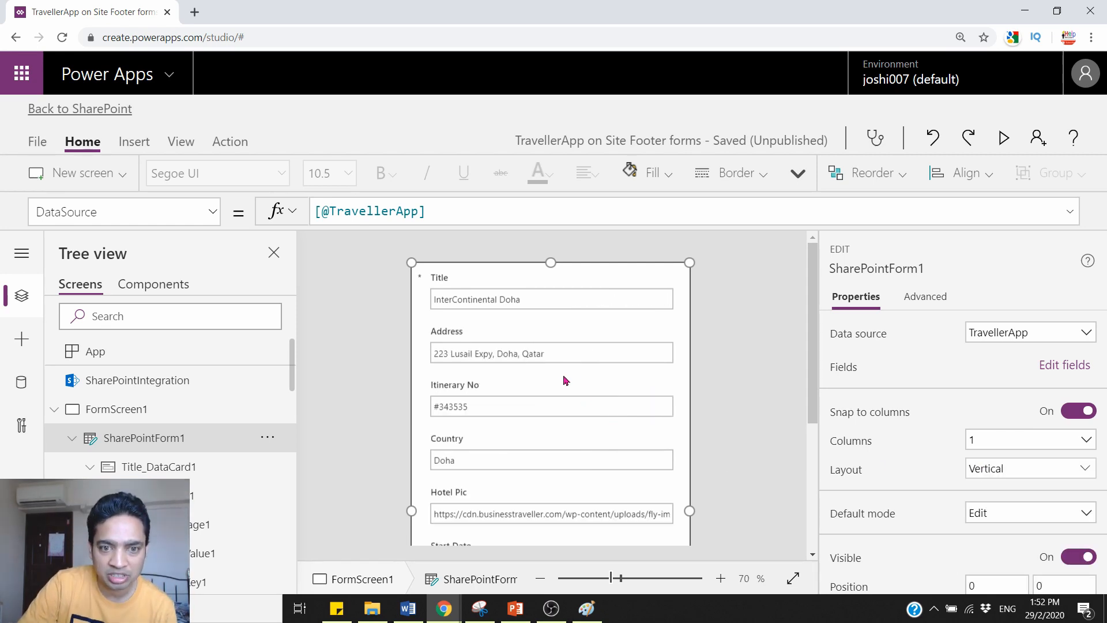
# - Narrow the Start Date card to about 220 wide and place the End Date card, about 224 wide, beside it on the same row
pyautogui.scroll(-2, 558, 425)
pyautogui.click(474, 455)
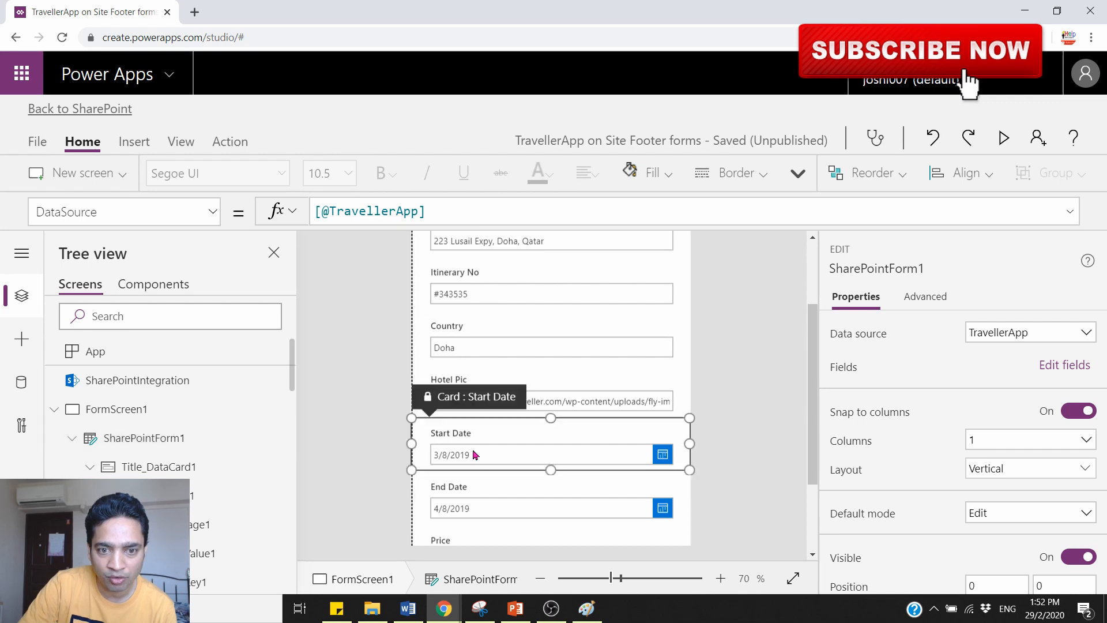
pyautogui.moveTo(413, 446); pyautogui.dragTo(555, 455)
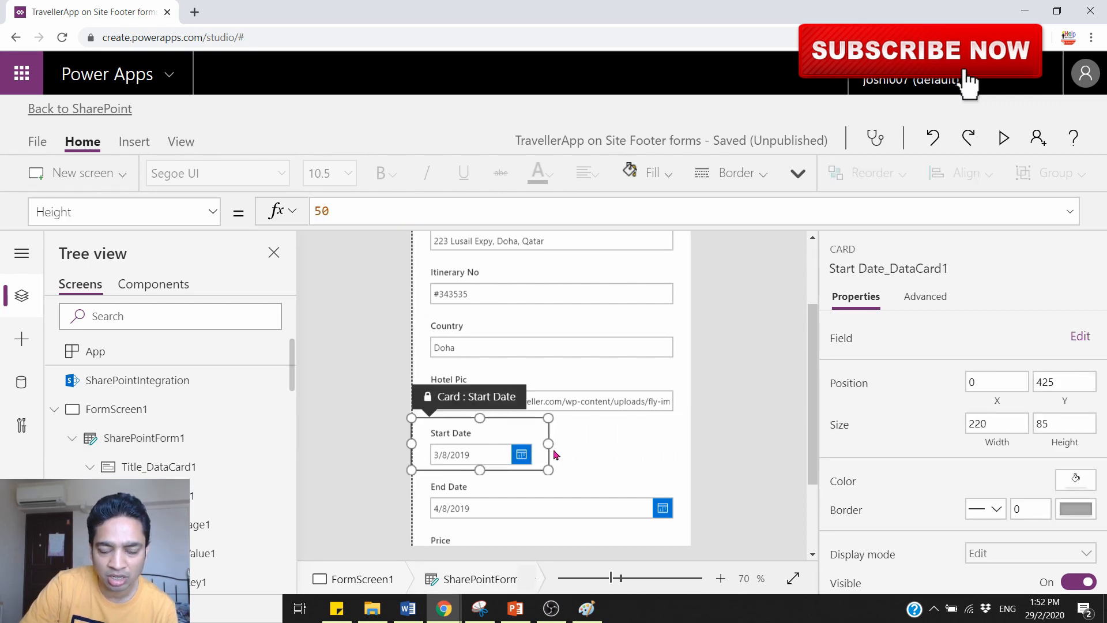
pyautogui.click(504, 500)
pyautogui.click(468, 508)
pyautogui.moveTo(412, 501); pyautogui.dragTo(549, 506)
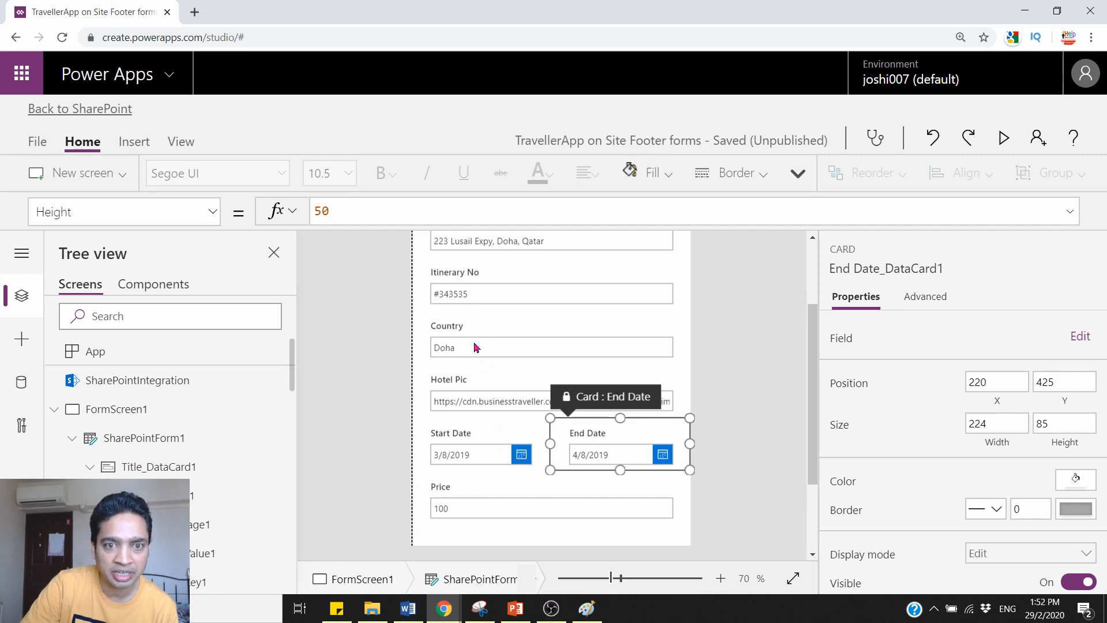
# - Narrow the Itinerary No card and place the Country card, about 224 wide, beside it on the same row
pyautogui.click(461, 300)
pyautogui.moveTo(411, 283); pyautogui.dragTo(569, 297)
pyautogui.click(466, 351)
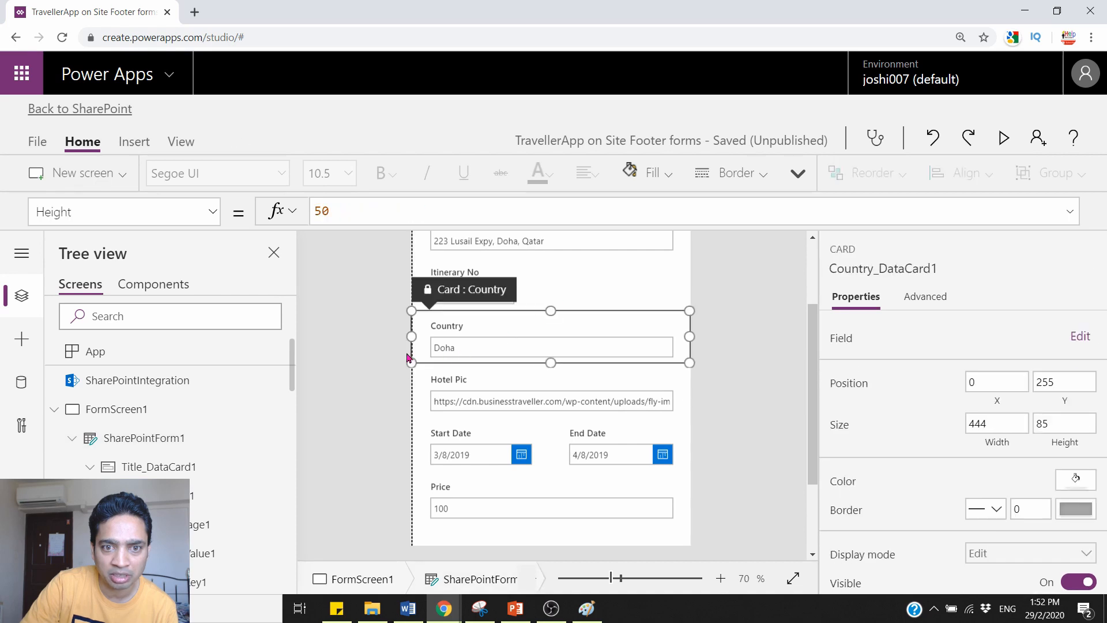
pyautogui.moveTo(410, 338); pyautogui.dragTo(548, 346)
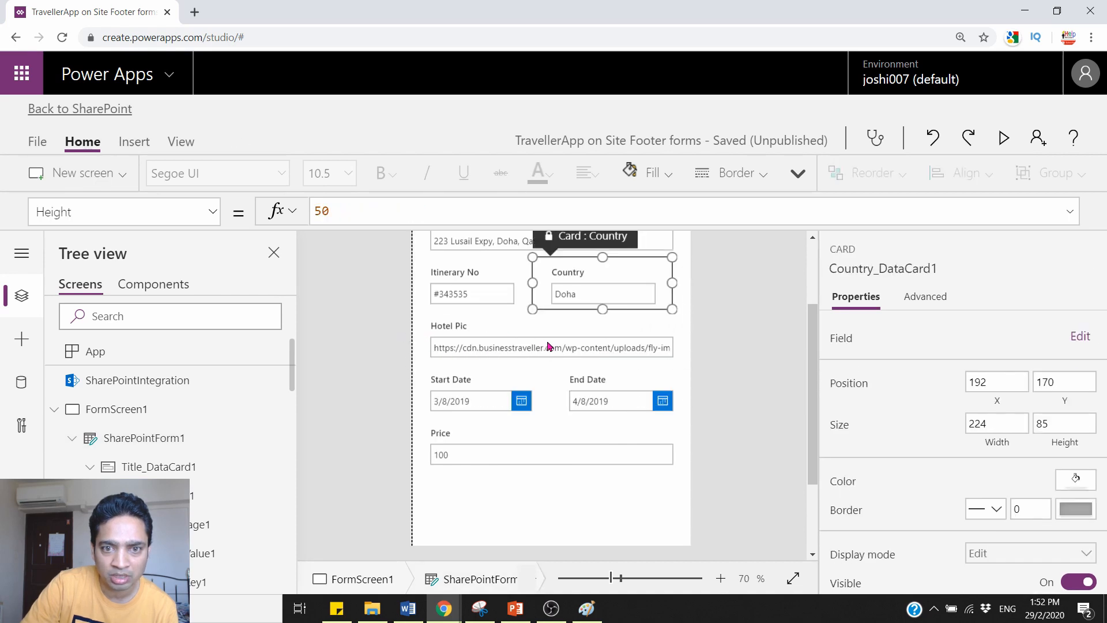
pyautogui.scroll(-2, 595, 413)
pyautogui.click(595, 413)
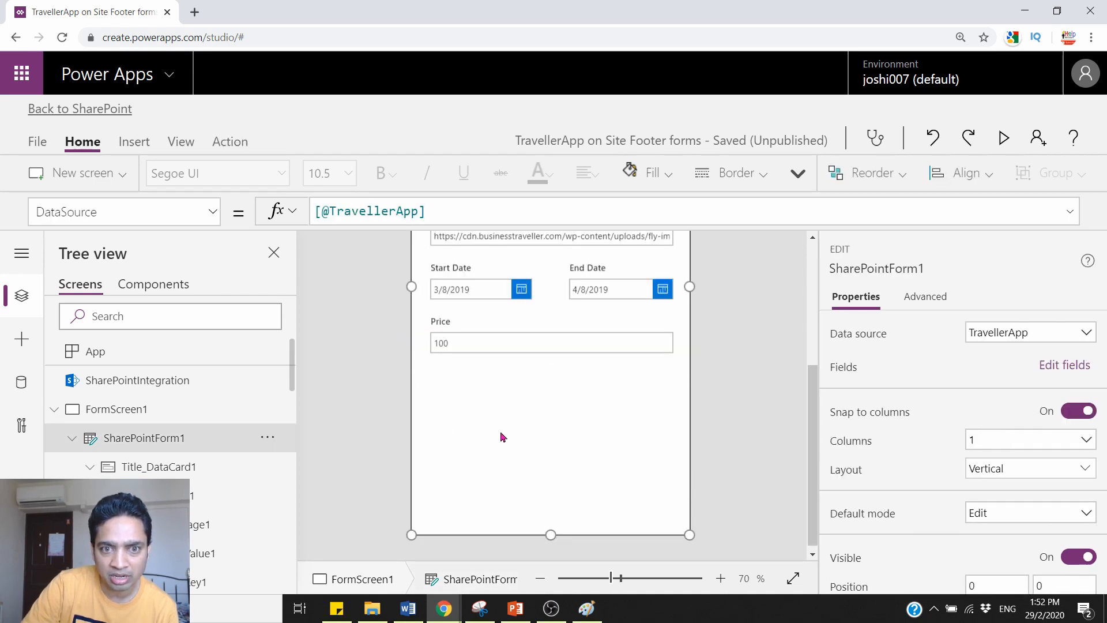
pyautogui.scroll(4, 542, 410)
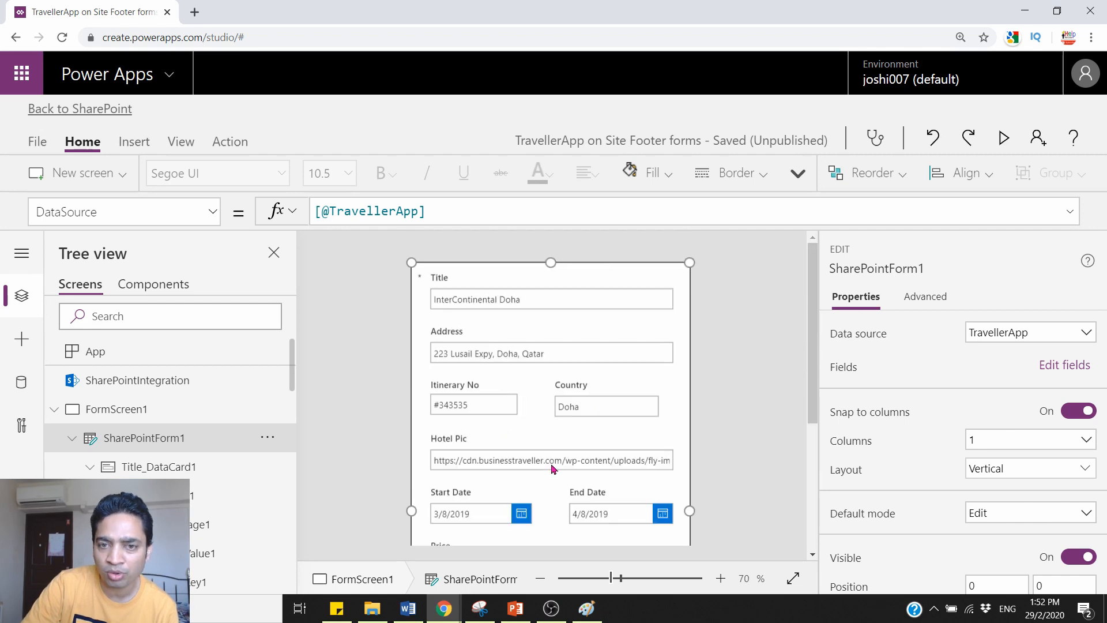
pyautogui.scroll(-2, 557, 446)
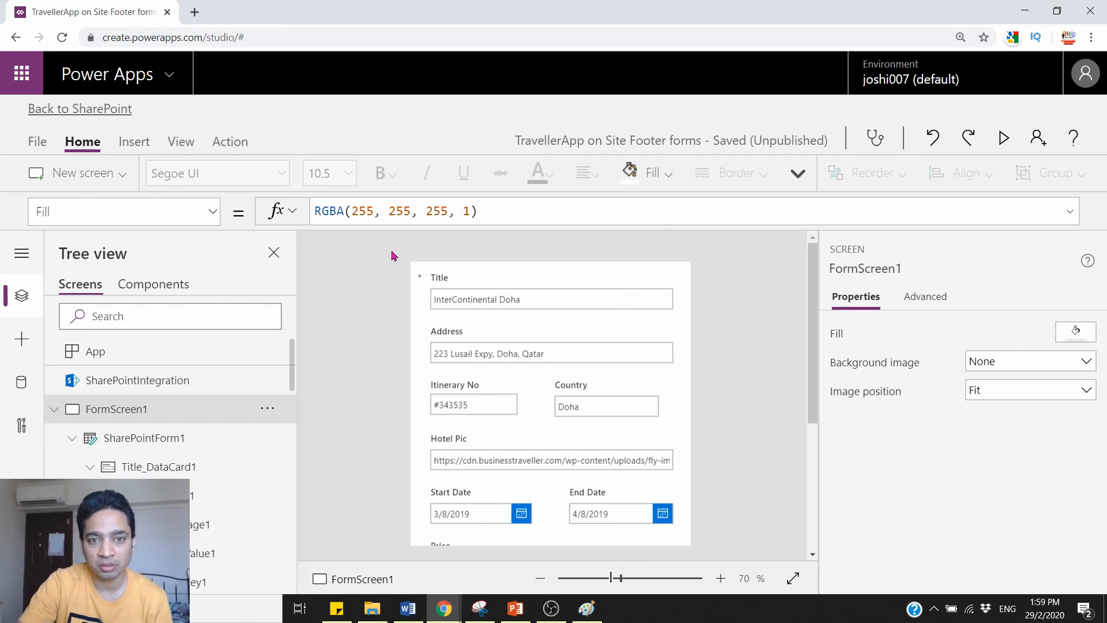
# - Lower the top edge of SharePointForm1 to a Y position of about 138, leaving blank space above the Title field
pyautogui.click(550, 263)
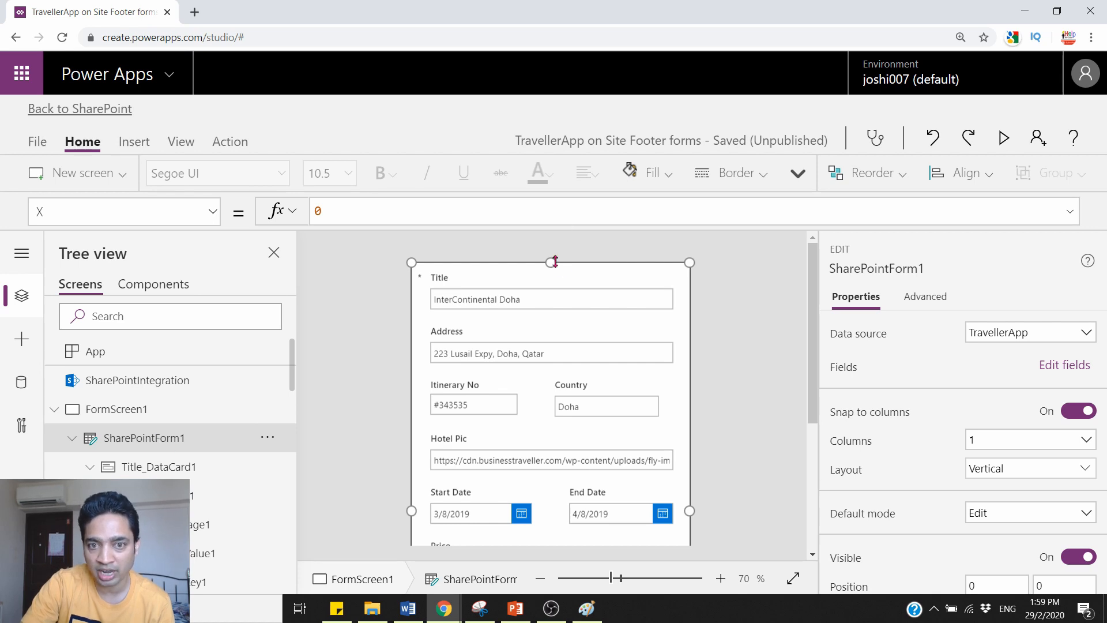
pyautogui.moveTo(552, 262); pyautogui.dragTo(545, 349)
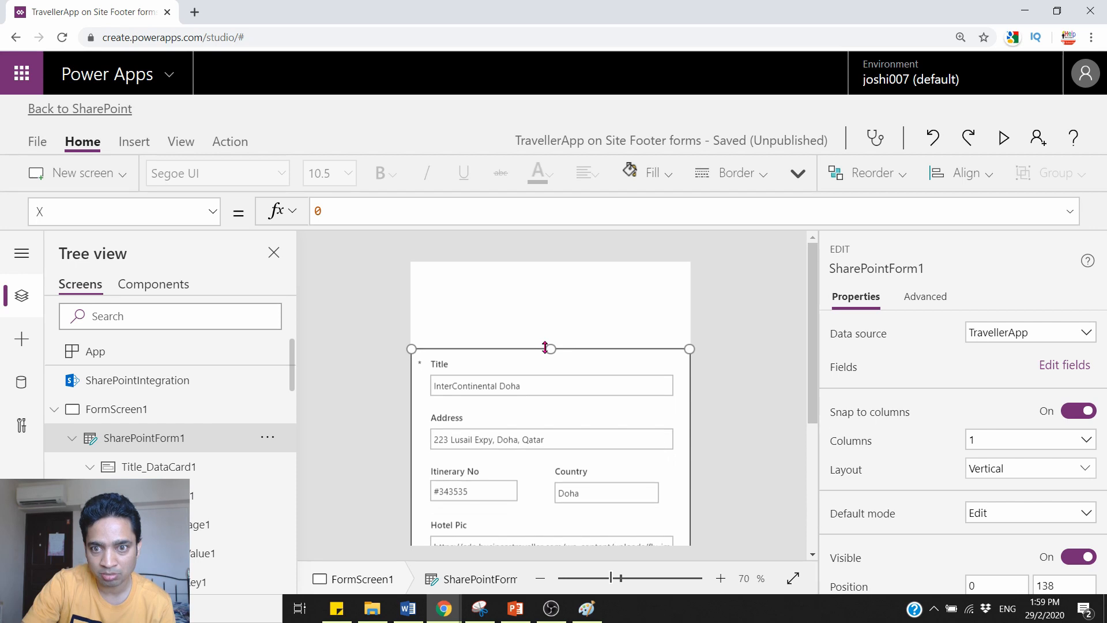
pyautogui.click(726, 342)
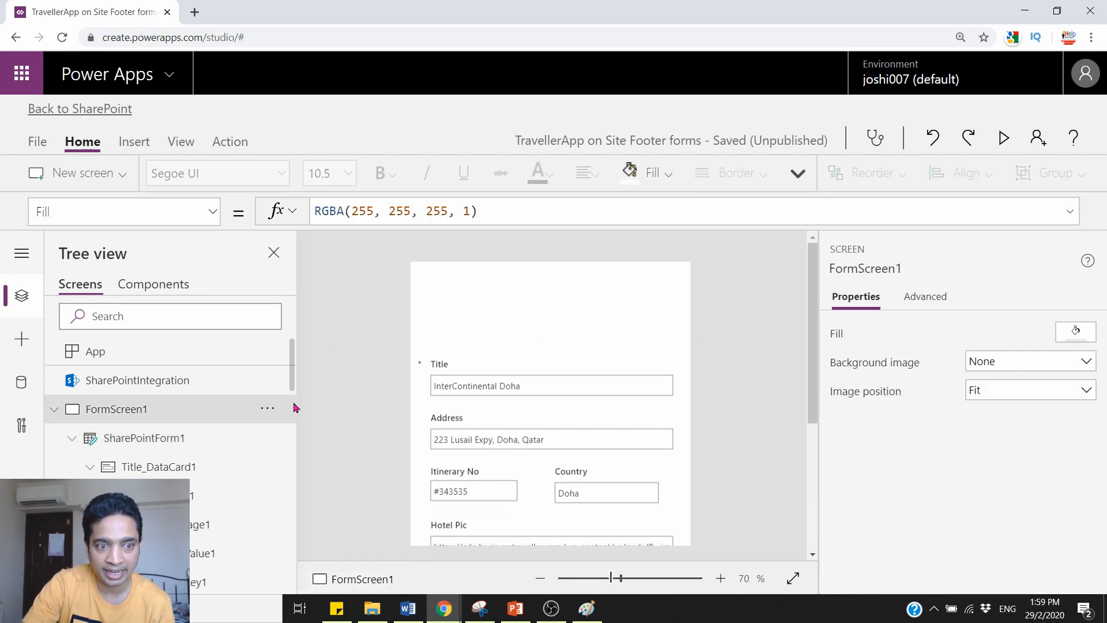
# - Insert an image control above the form and size it to about 444 by 137 across the blank header area
pyautogui.click(133, 143)
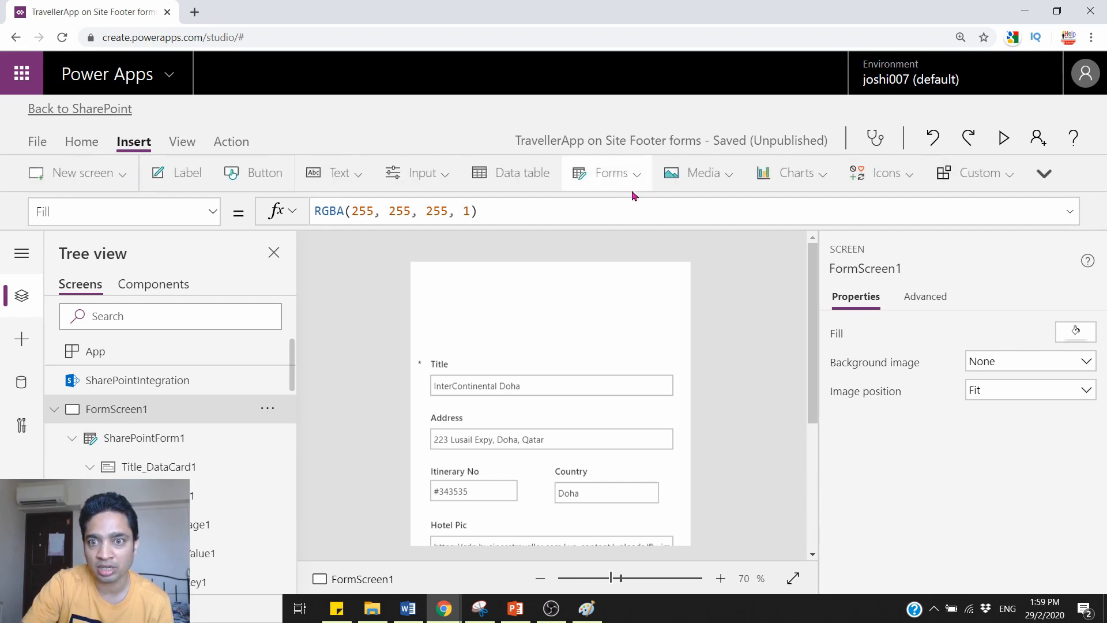
pyautogui.click(728, 174)
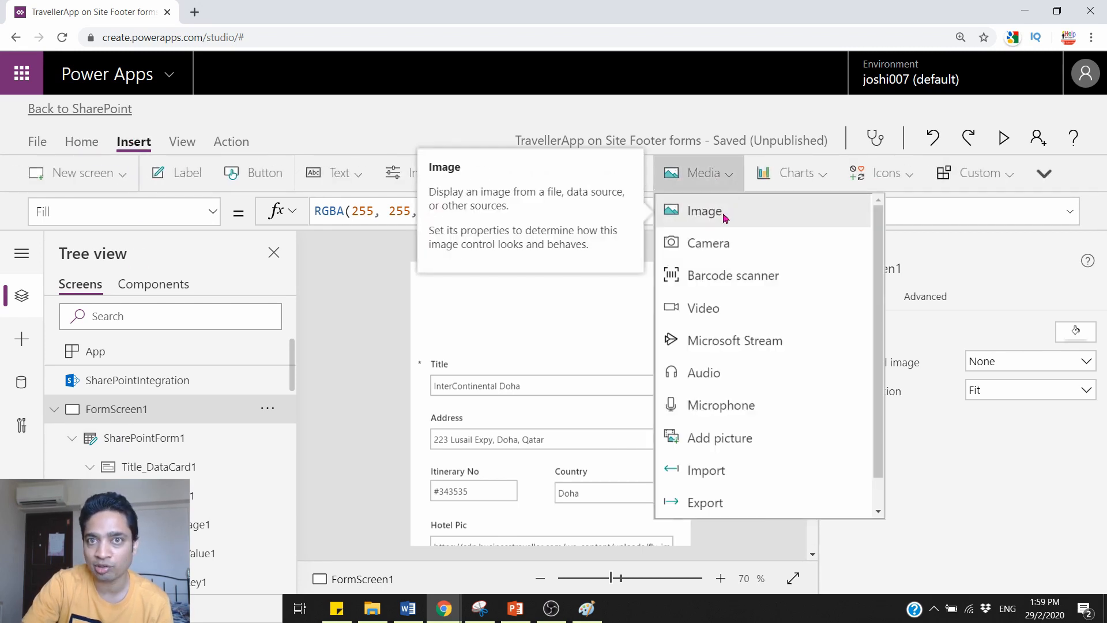
pyautogui.click(725, 217)
pyautogui.moveTo(490, 317); pyautogui.dragTo(692, 297)
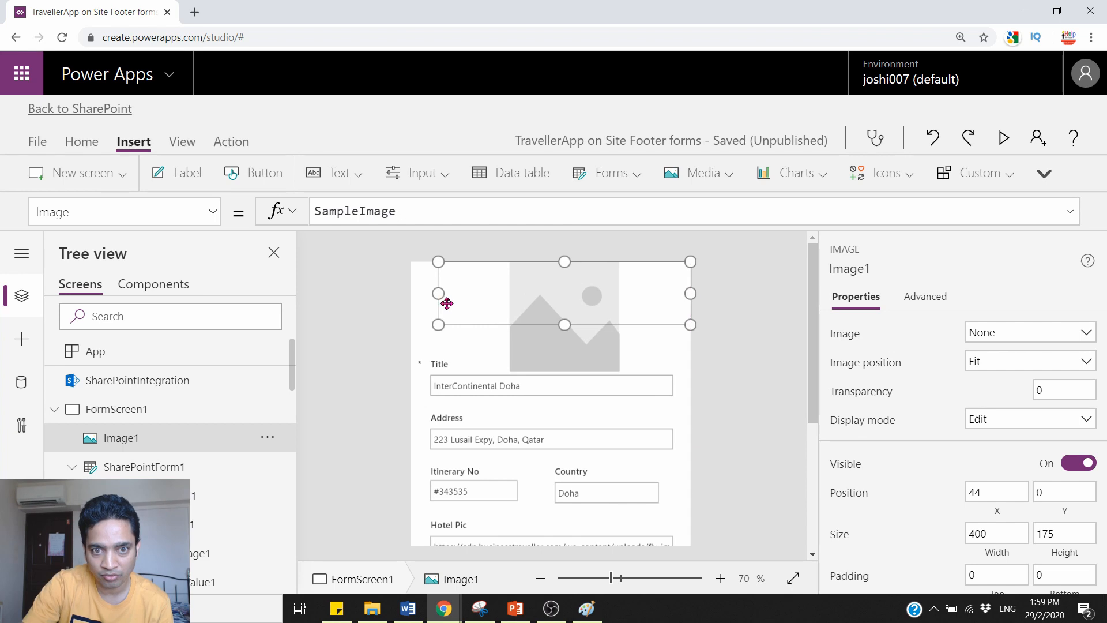
pyautogui.moveTo(438, 294); pyautogui.dragTo(411, 294)
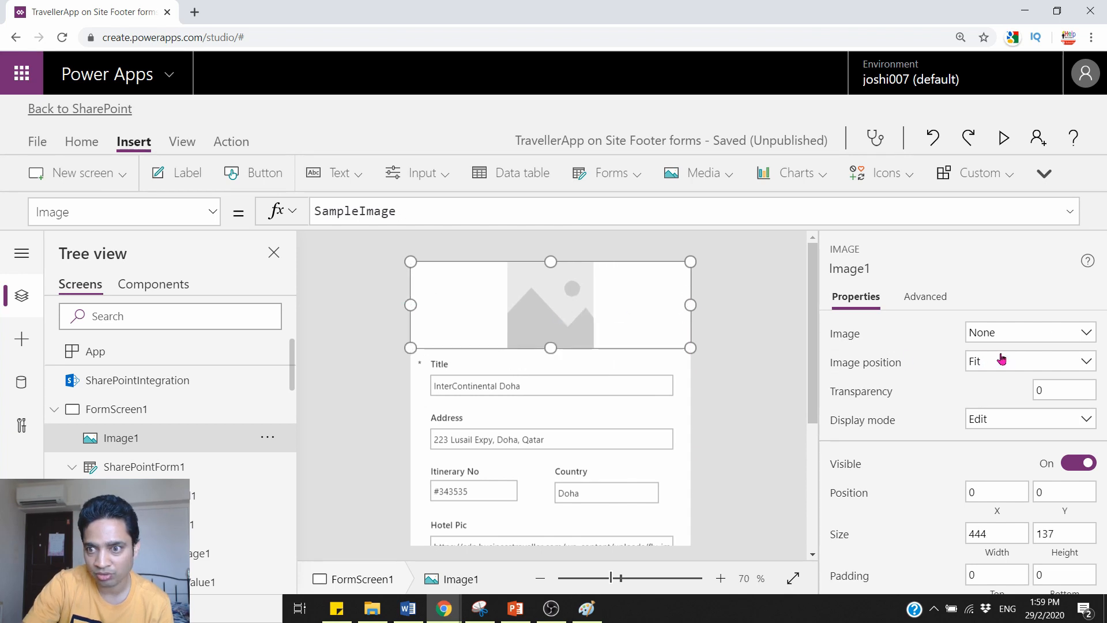
# - Load ce-travel.jpg from the Desktop into Image1 and set its image position to Fill
pyautogui.click(992, 336)
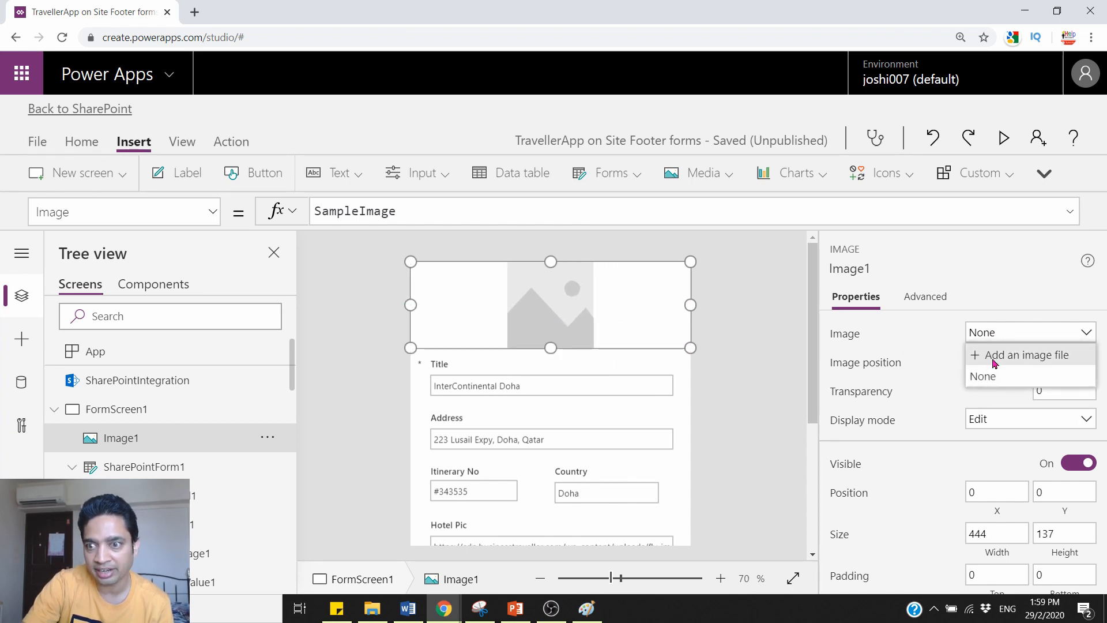
pyautogui.click(994, 355)
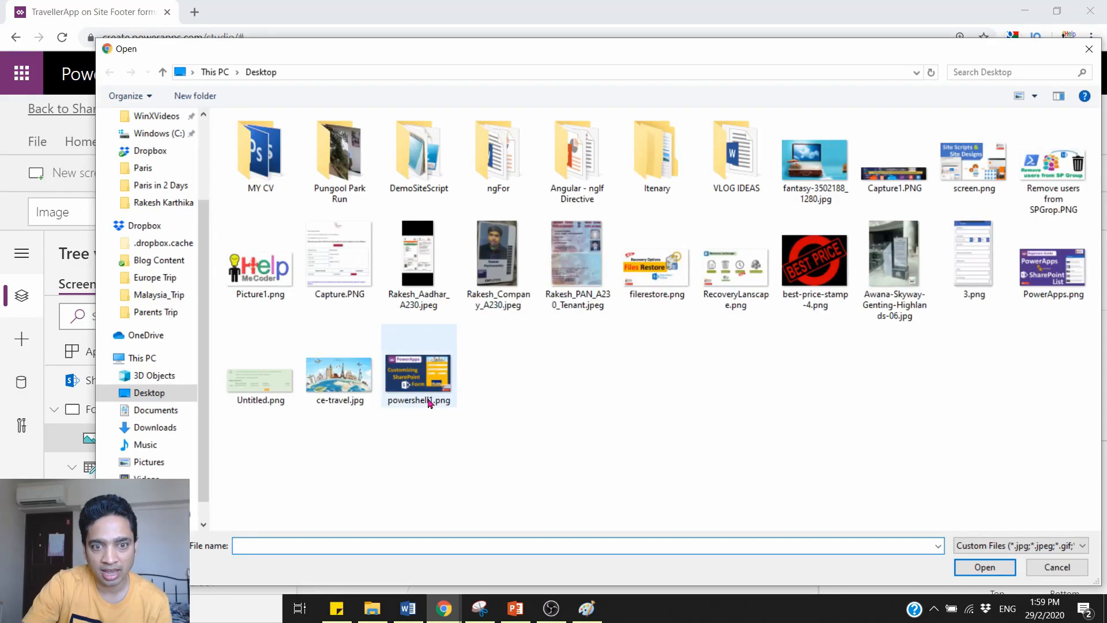
pyautogui.doubleClick(339, 375)
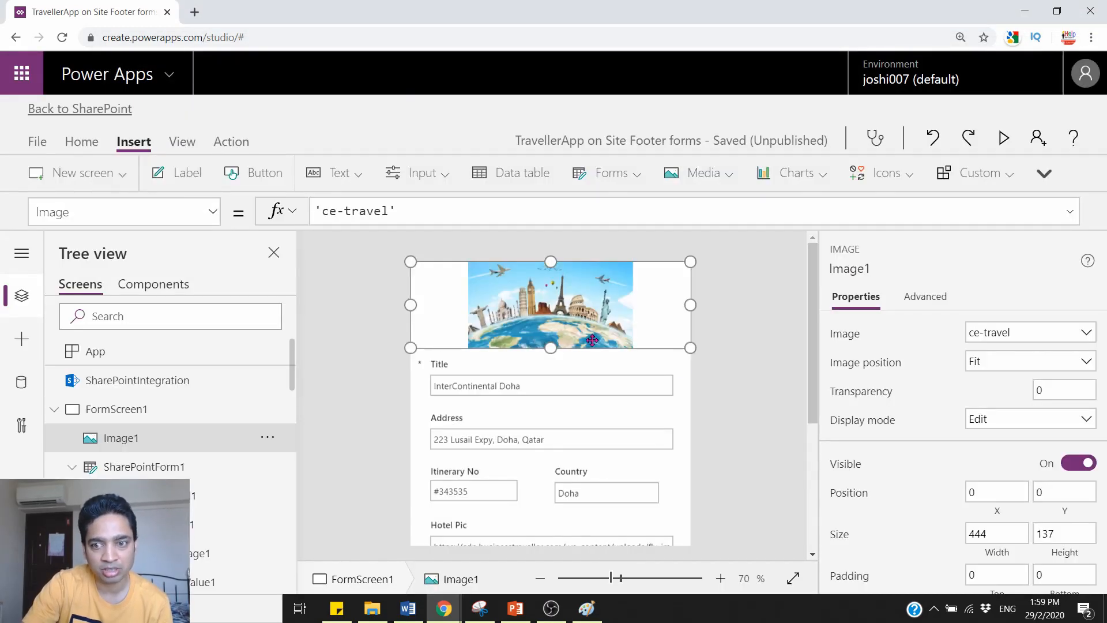
pyautogui.click(993, 364)
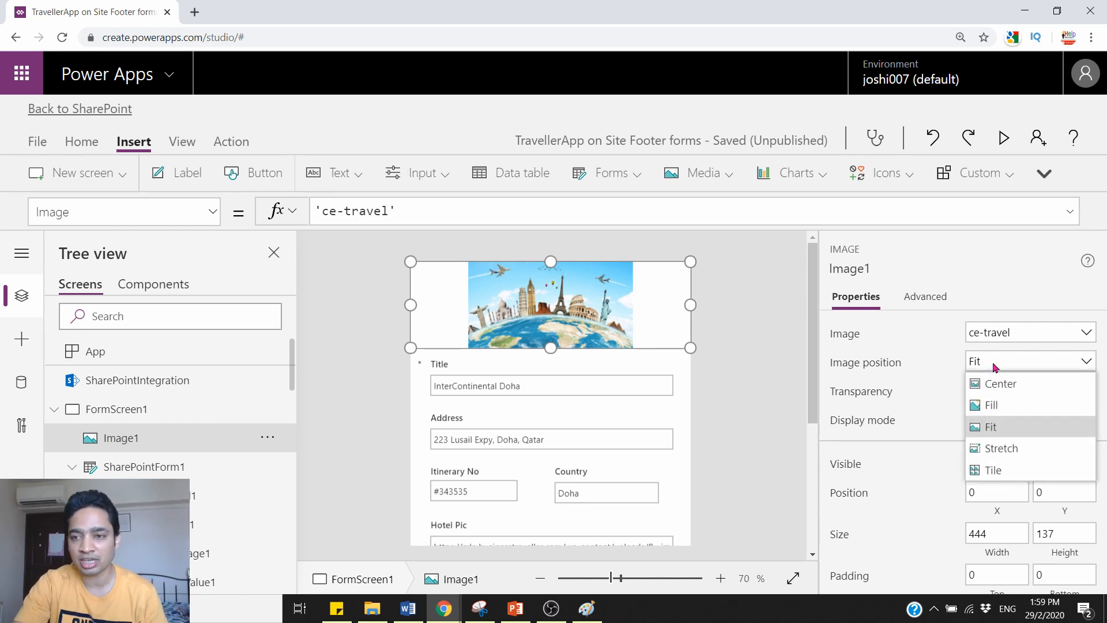
pyautogui.click(1001, 411)
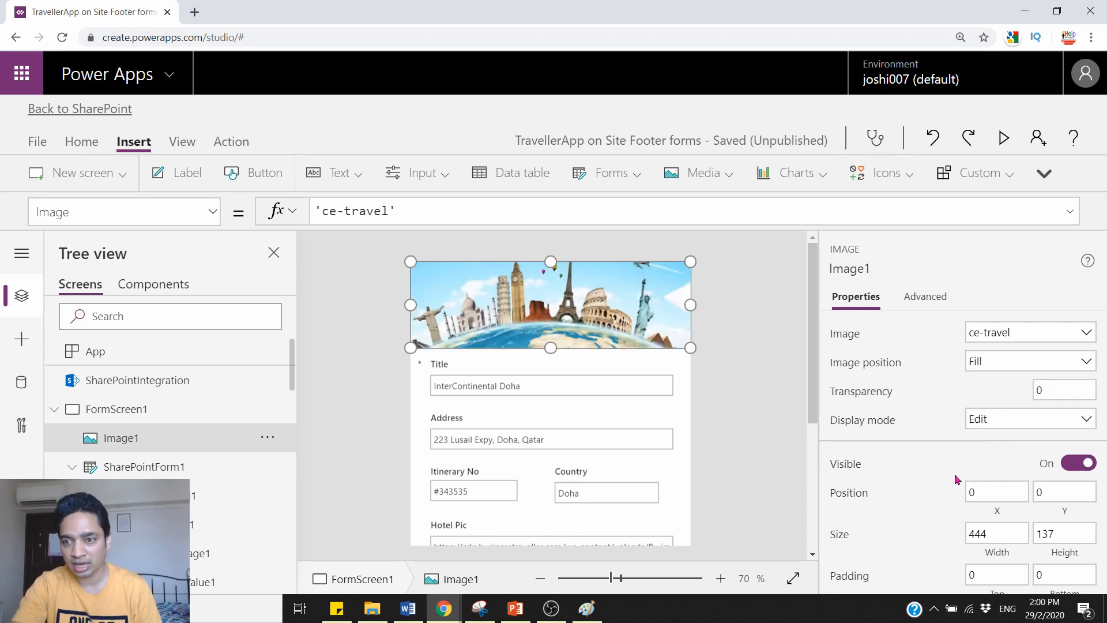
# - Give the travel banner image Image1 a solid black border
pyautogui.scroll(-3, 958, 479)
pyautogui.scroll(-3, 956, 489)
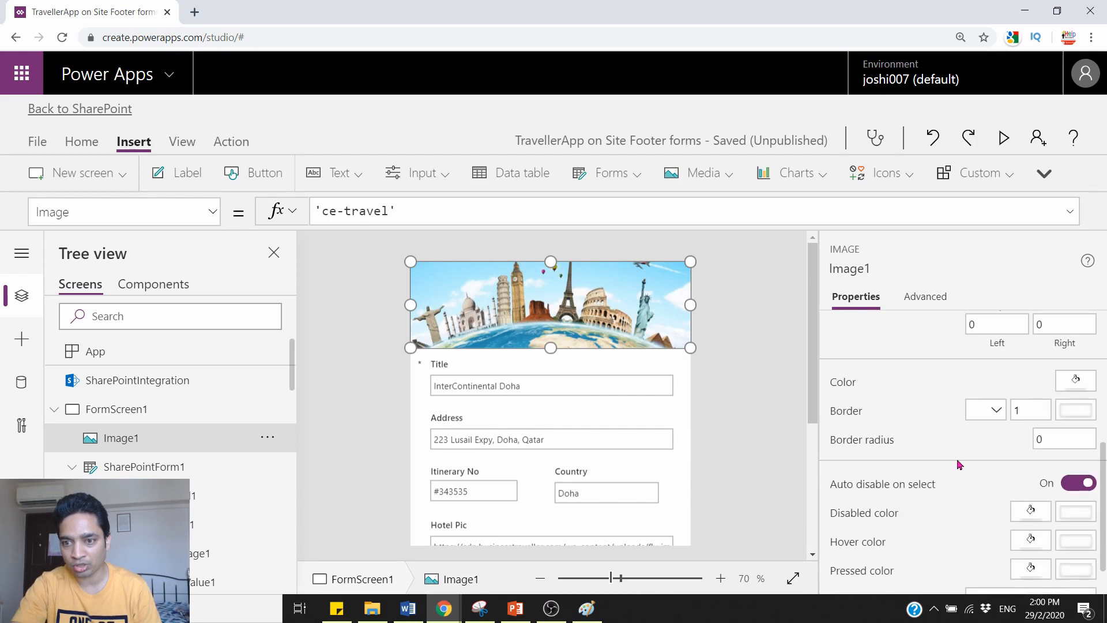
pyautogui.click(996, 410)
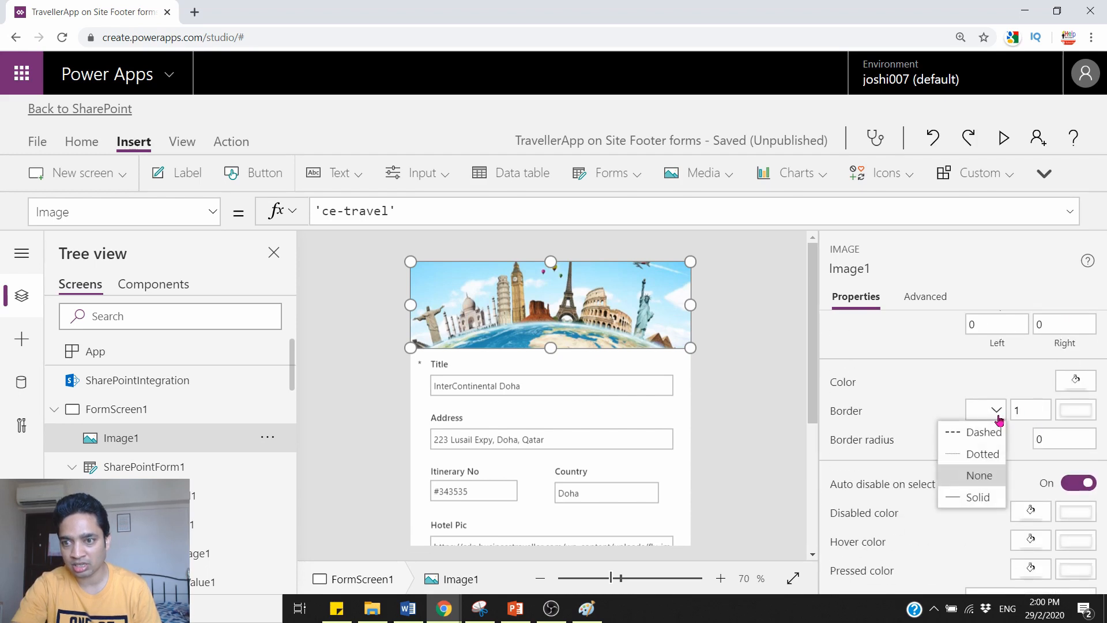
pyautogui.click(982, 456)
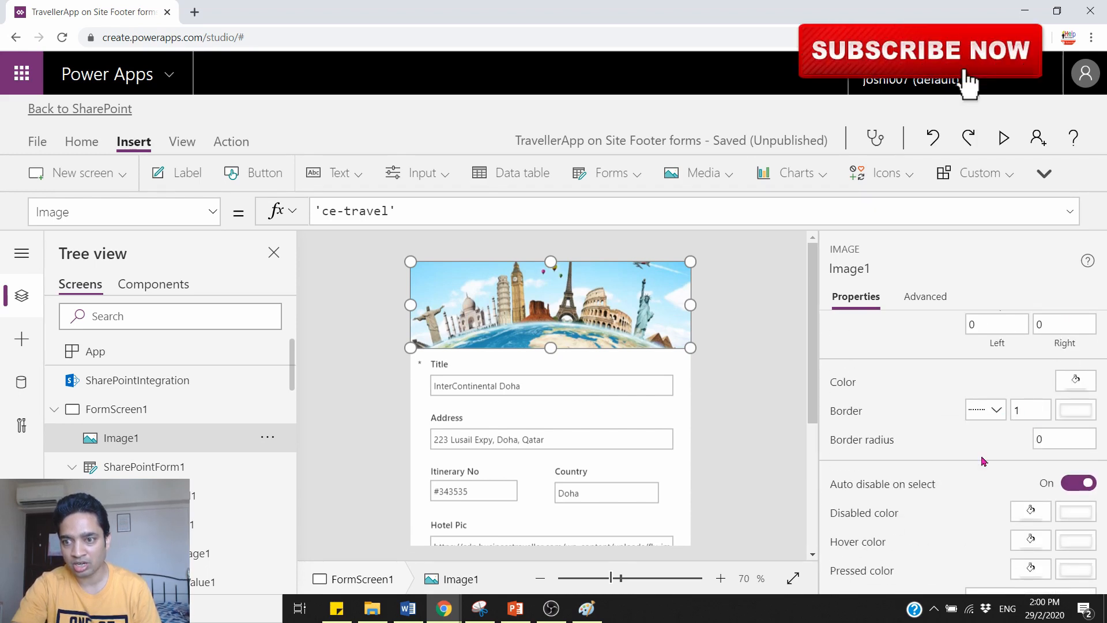
pyautogui.click(997, 410)
pyautogui.click(979, 497)
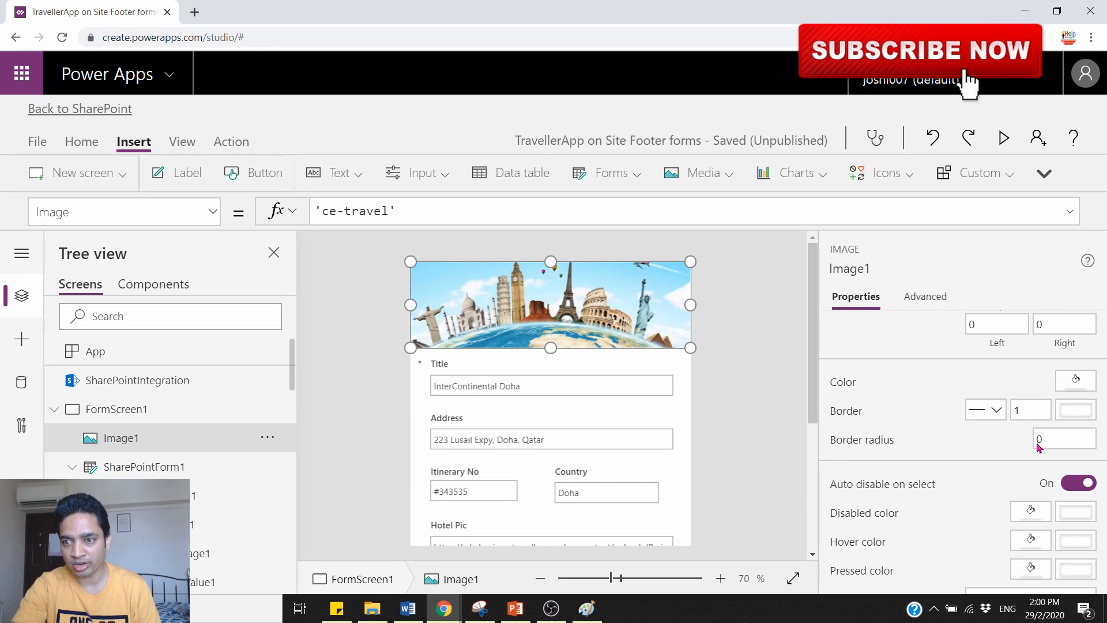
pyautogui.click(1075, 410)
pyautogui.click(827, 520)
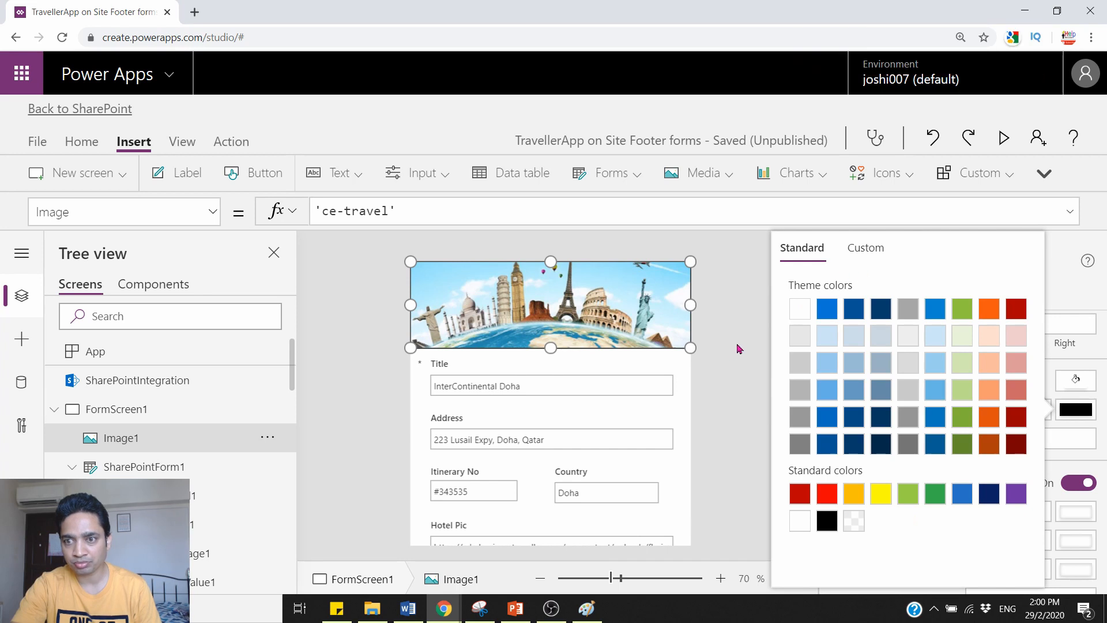
pyautogui.click(747, 498)
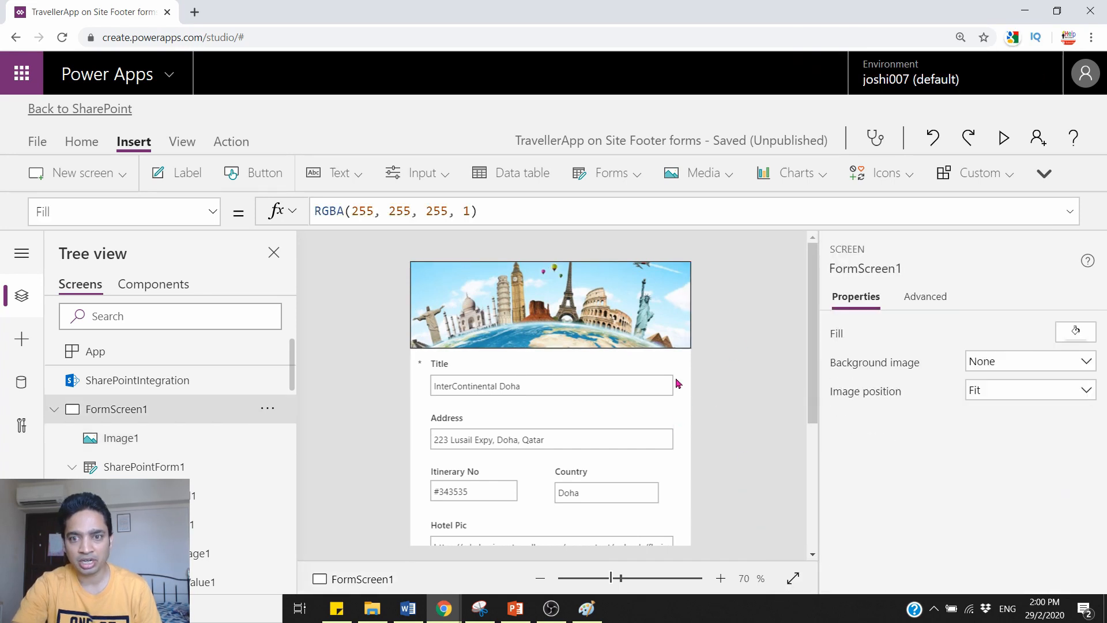
# - Fill the background of SharePointForm1 with the standard amber-orange color
pyautogui.scroll(-2, 686, 461)
pyautogui.scroll(-2, 655, 542)
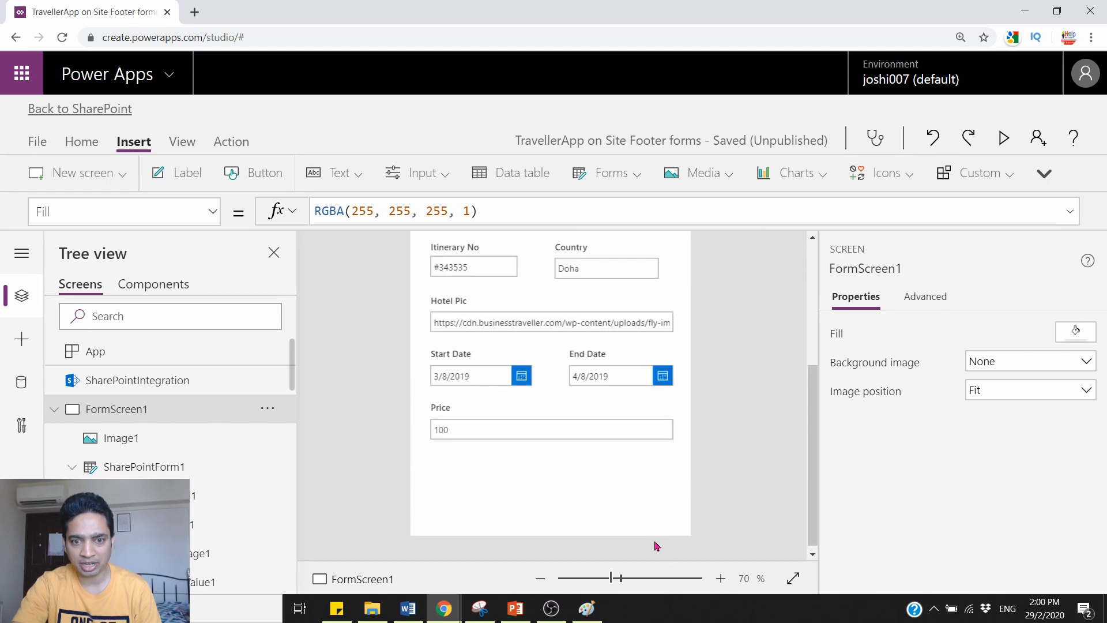
pyautogui.click(653, 534)
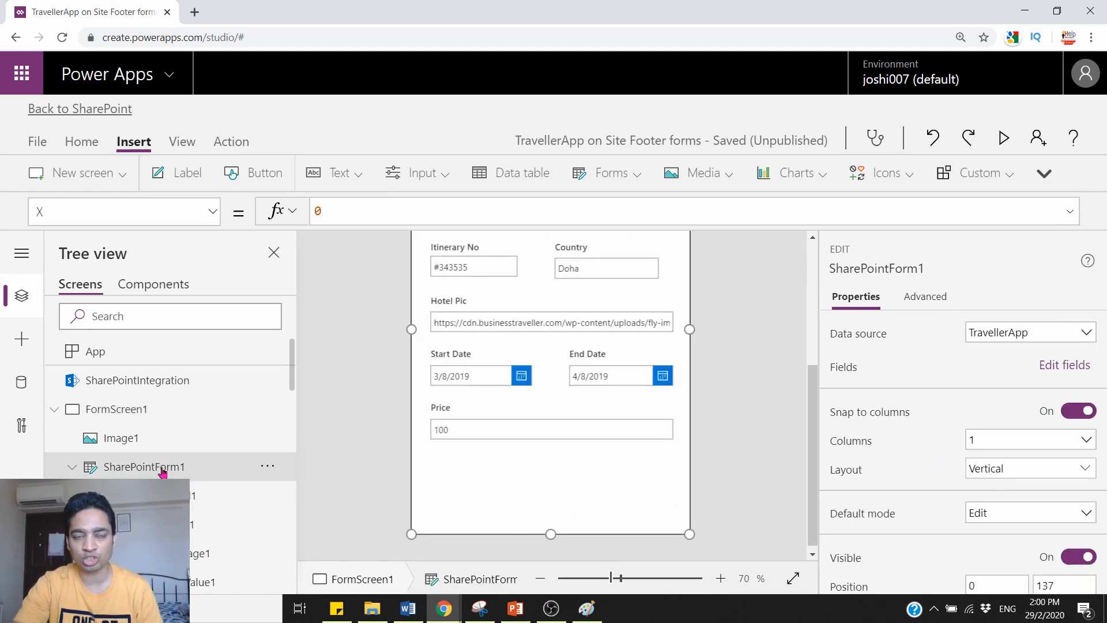
pyautogui.scroll(-2, 883, 510)
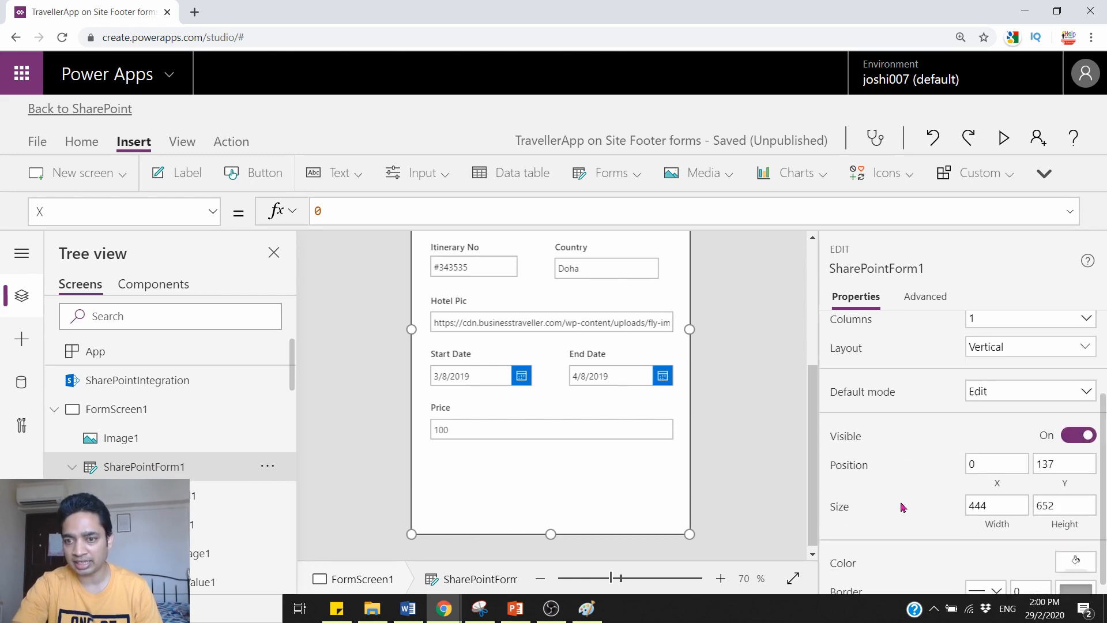
pyautogui.click(1081, 554)
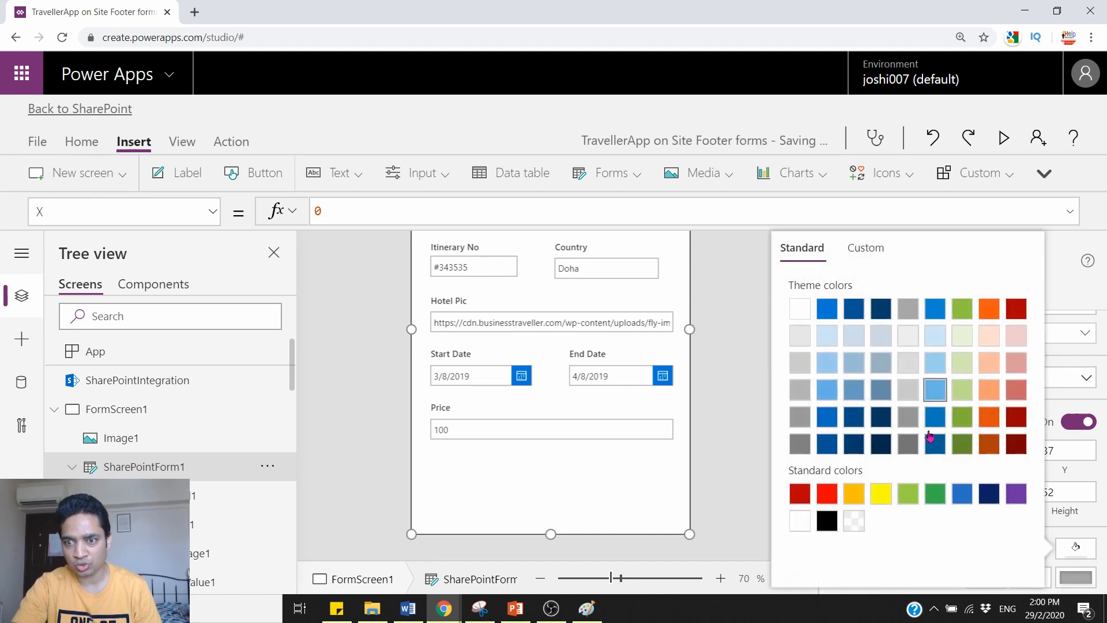
pyautogui.click(852, 499)
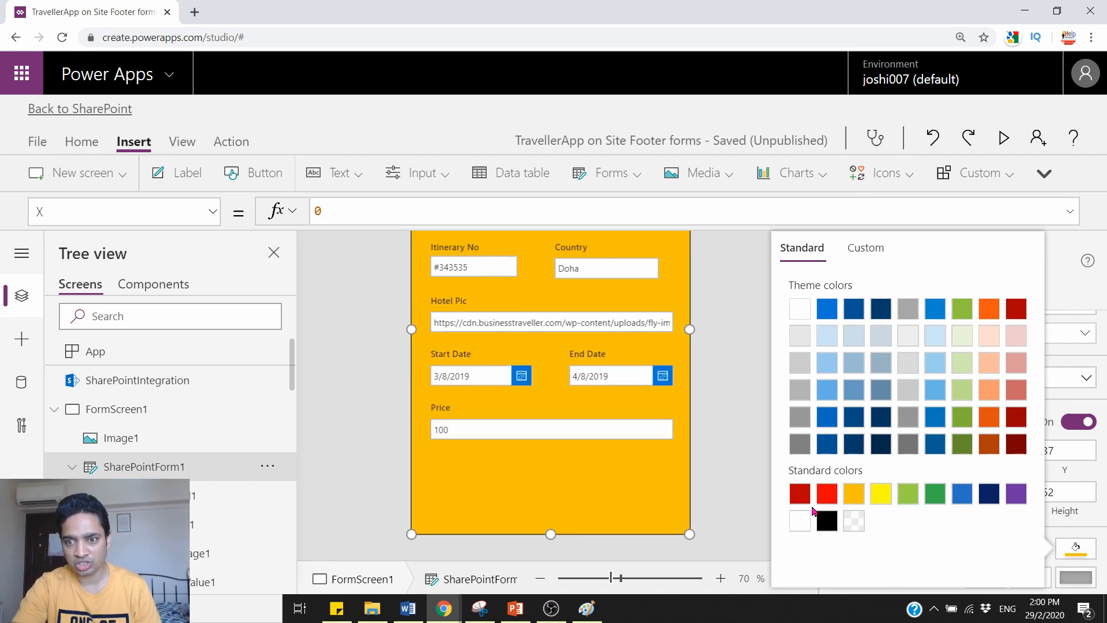
pyautogui.click(732, 467)
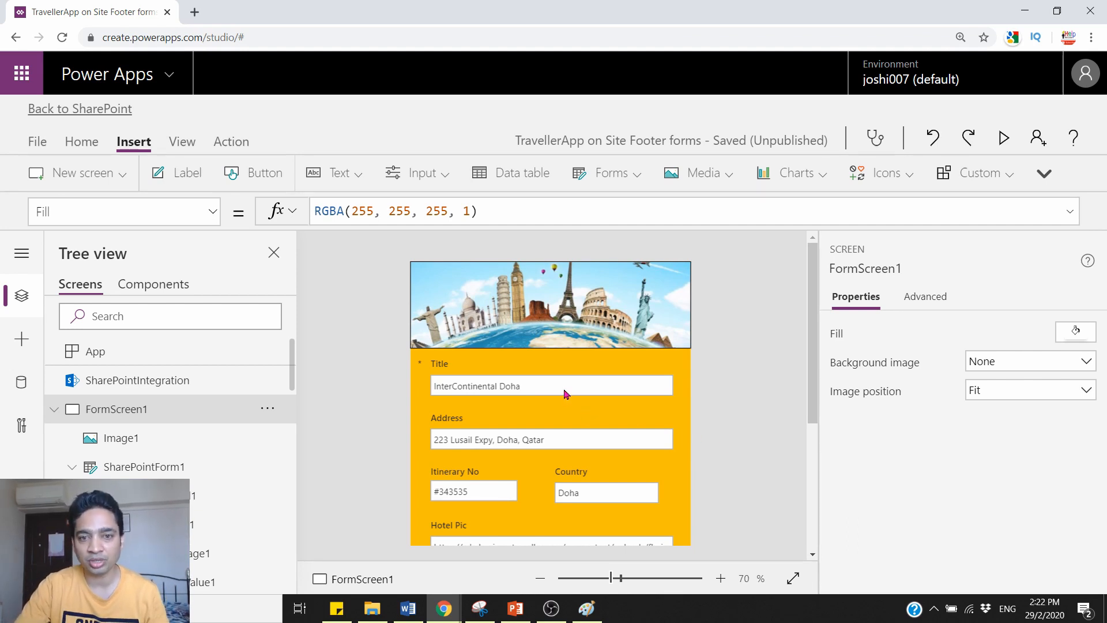
# - Set the font size of the text input in the Title card to 12
pyautogui.click(567, 393)
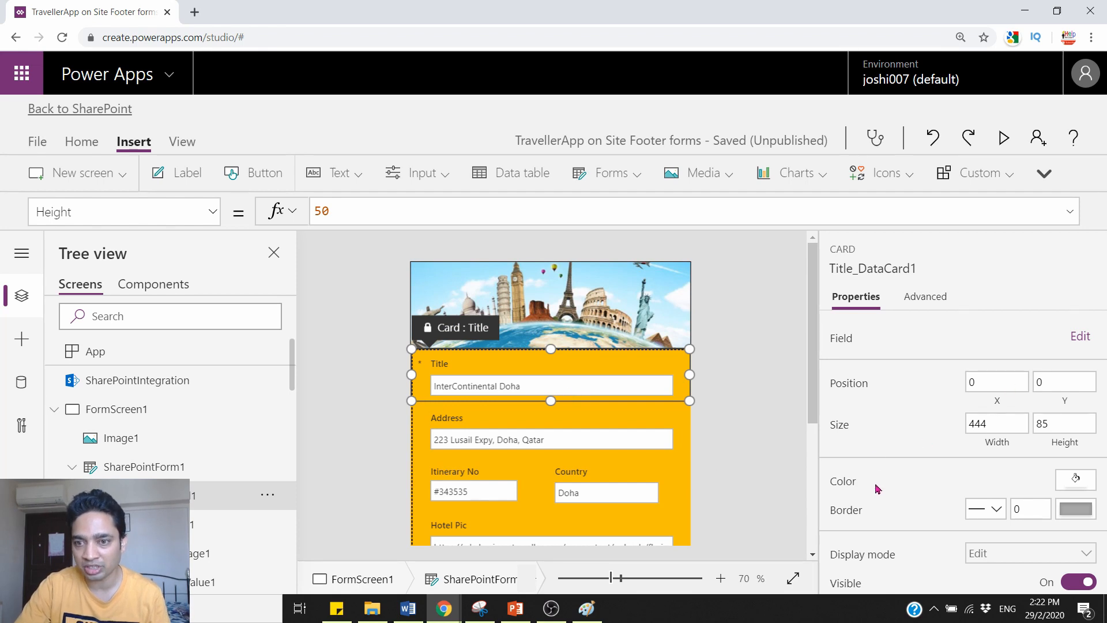
pyautogui.scroll(-1, 876, 497)
pyautogui.scroll(1, 881, 507)
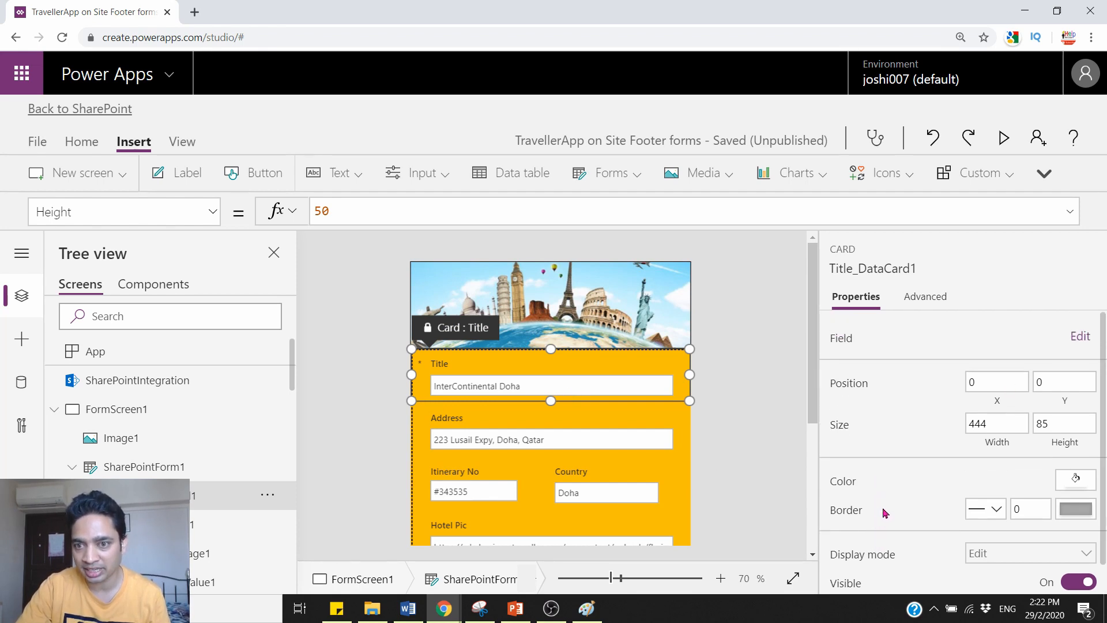
pyautogui.click(590, 387)
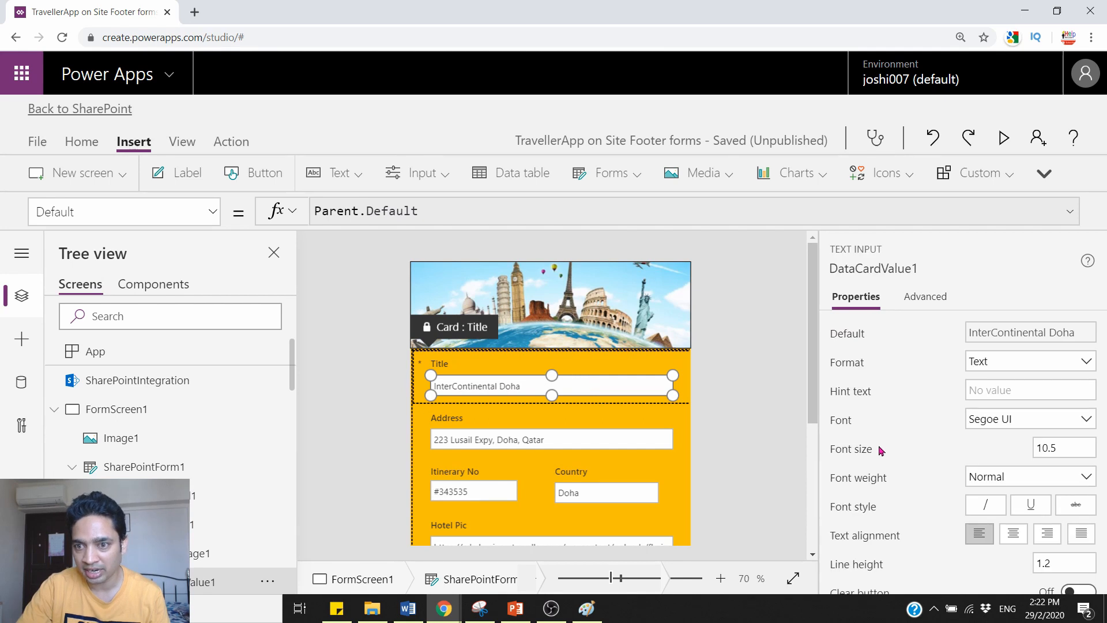
pyautogui.click(1054, 449)
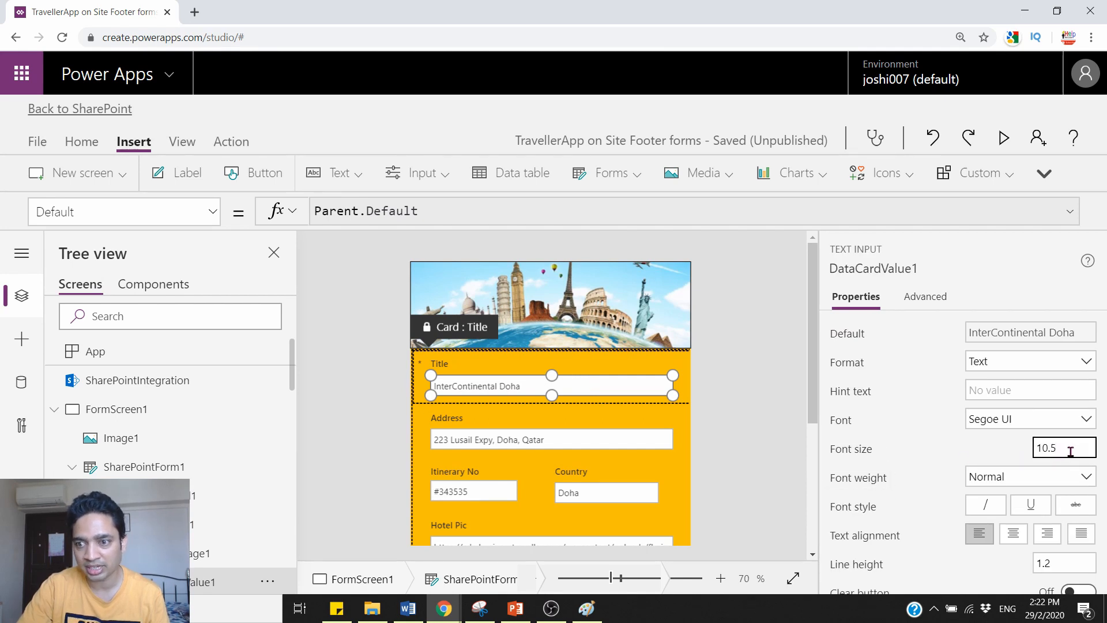
pyautogui.doubleClick(1071, 452)
pyautogui.write('12')
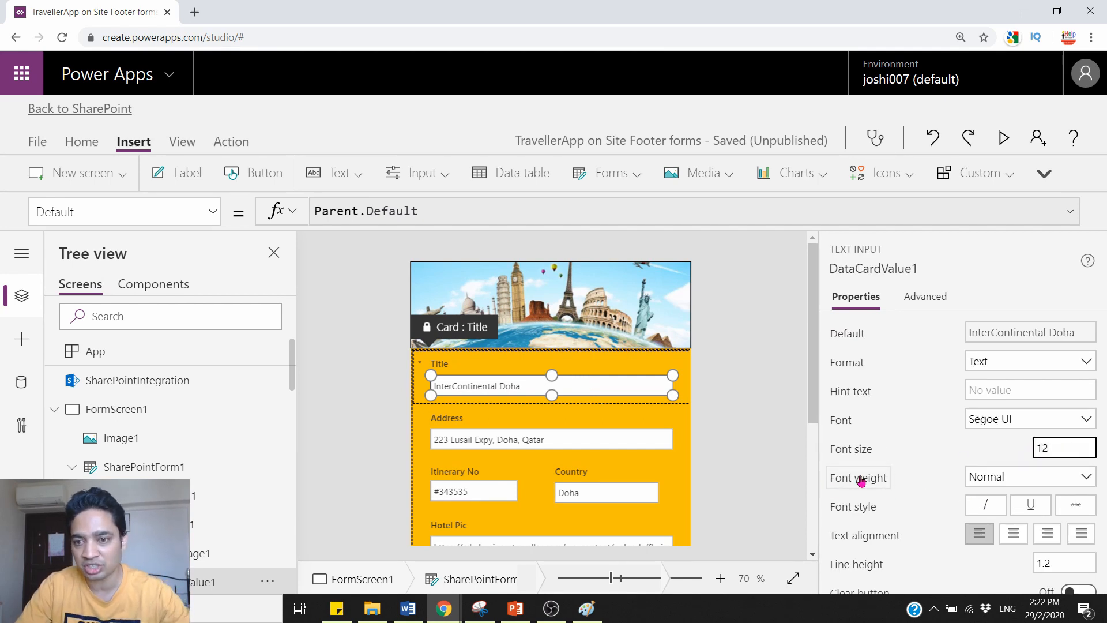
pyautogui.click(931, 456)
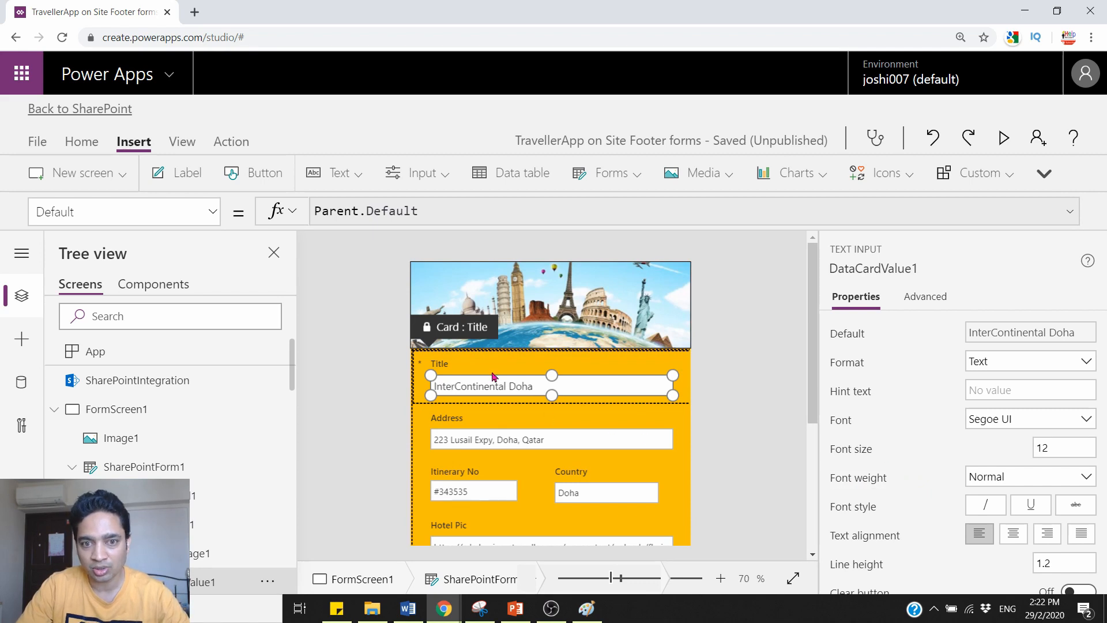
# - Set the font size of the Title card's label to 12
pyautogui.click(441, 363)
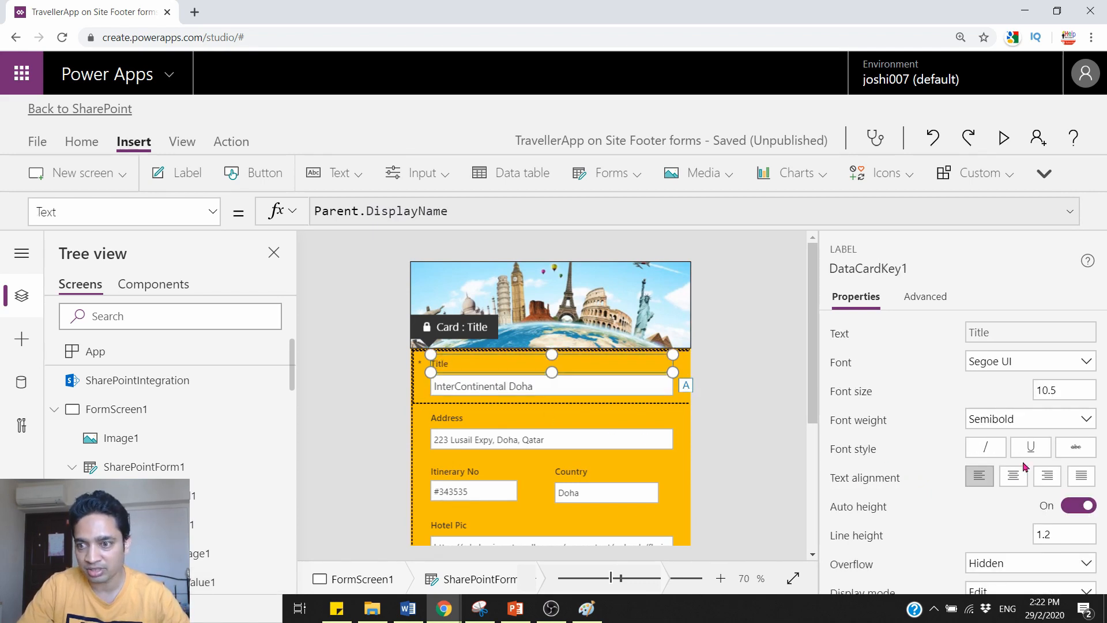
pyautogui.doubleClick(1035, 390)
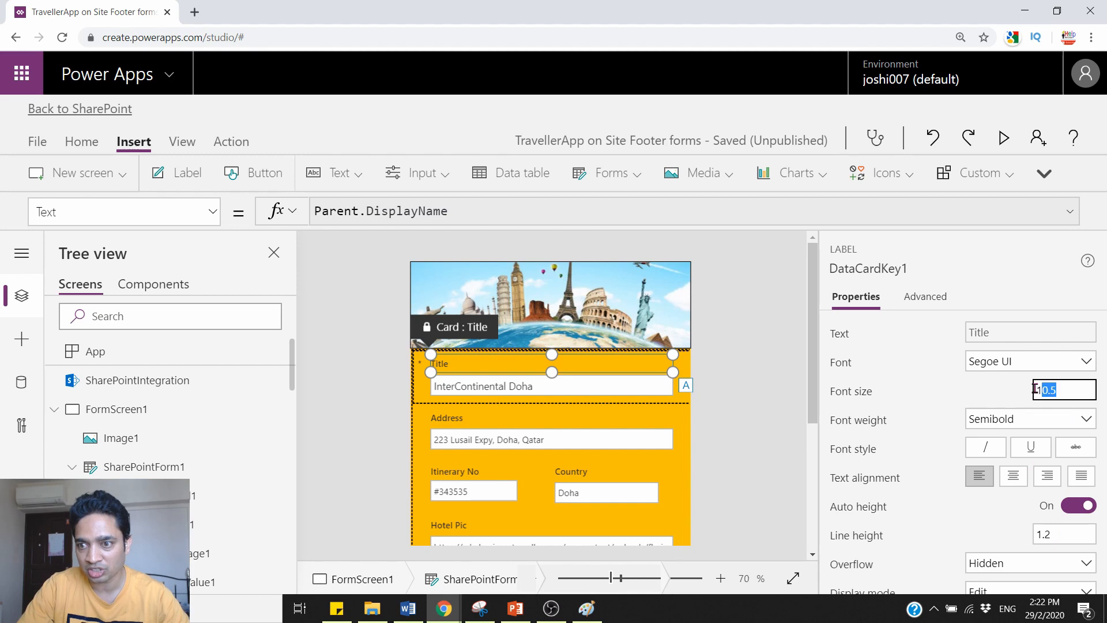
pyautogui.moveTo(1035, 390); pyautogui.dragTo(1008, 397)
pyautogui.write('12')
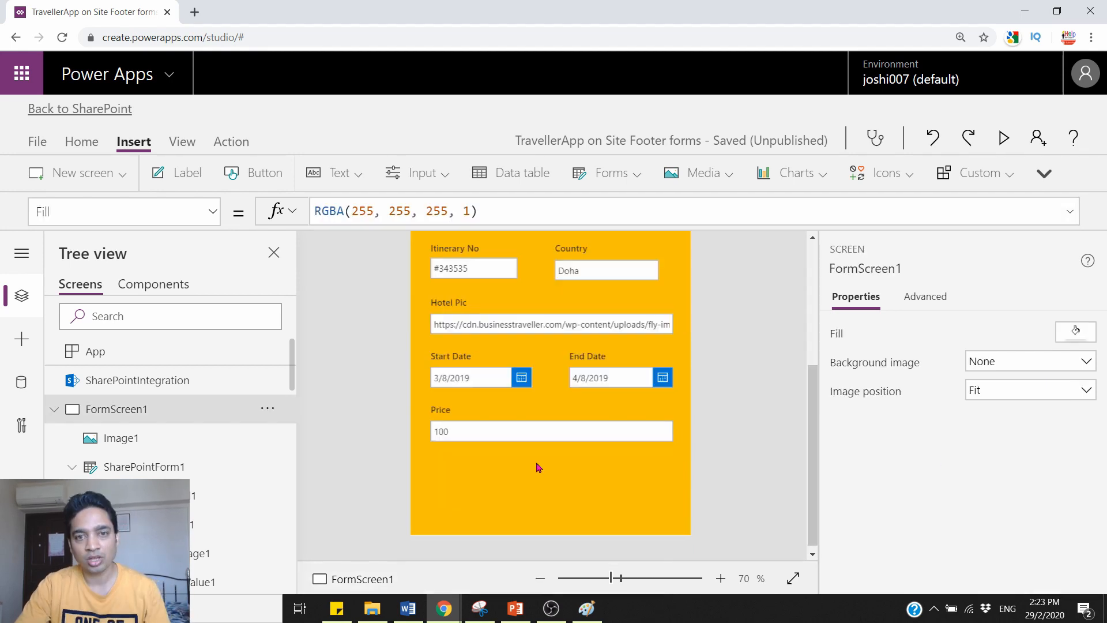
# - Unlock the Hotel Pic card for property changes and increase its height to about 165
pyautogui.scroll(2, 539, 467)
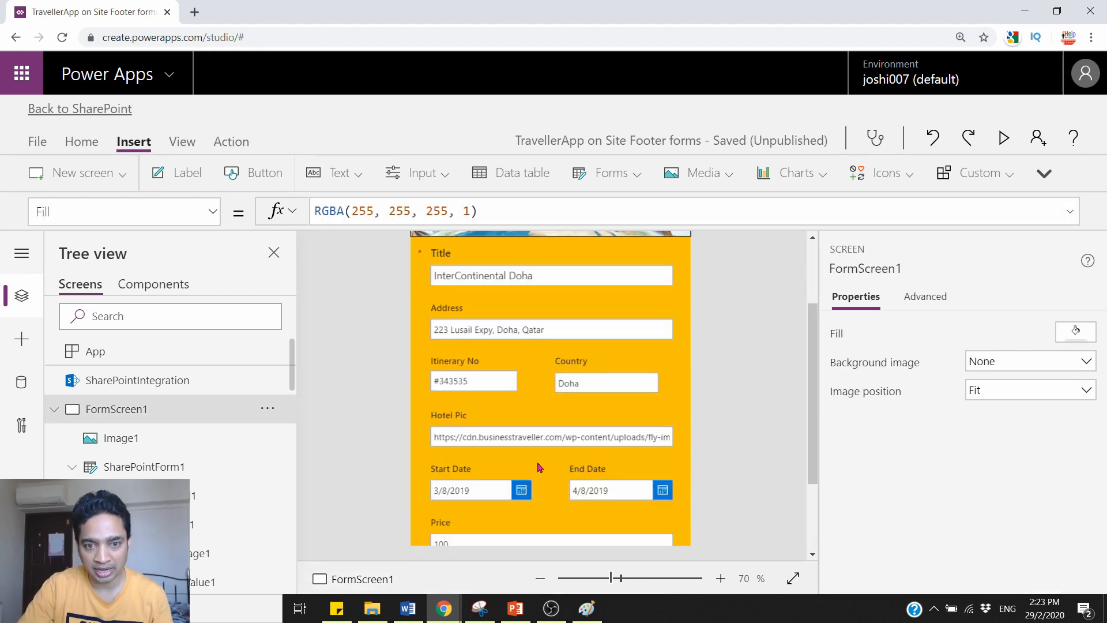
pyautogui.scroll(-2, 539, 467)
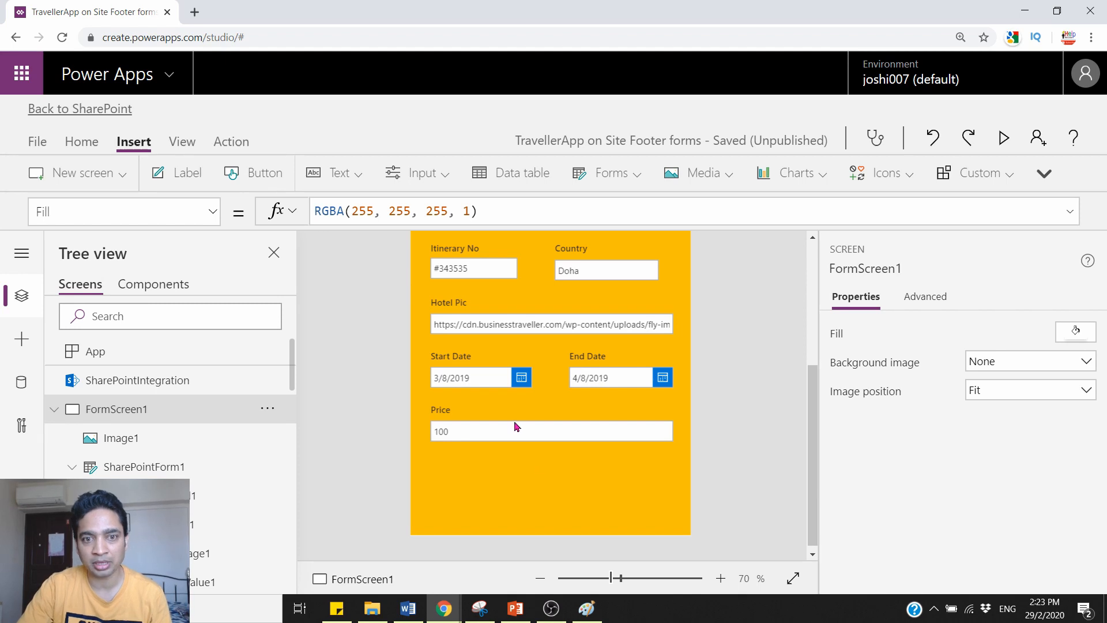
pyautogui.click(504, 325)
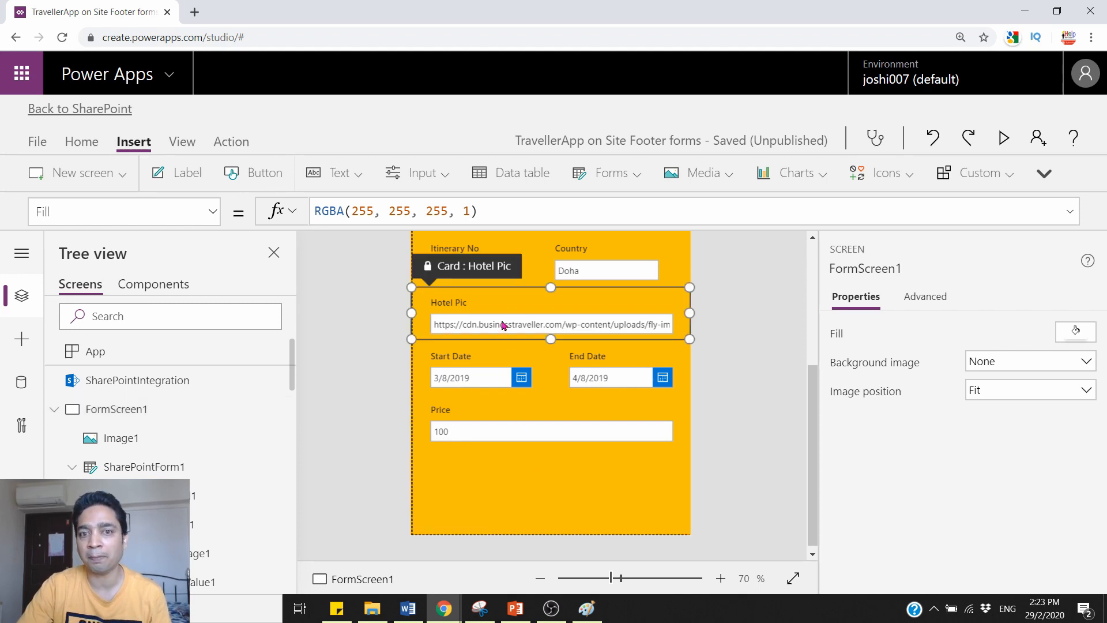
pyautogui.click(485, 329)
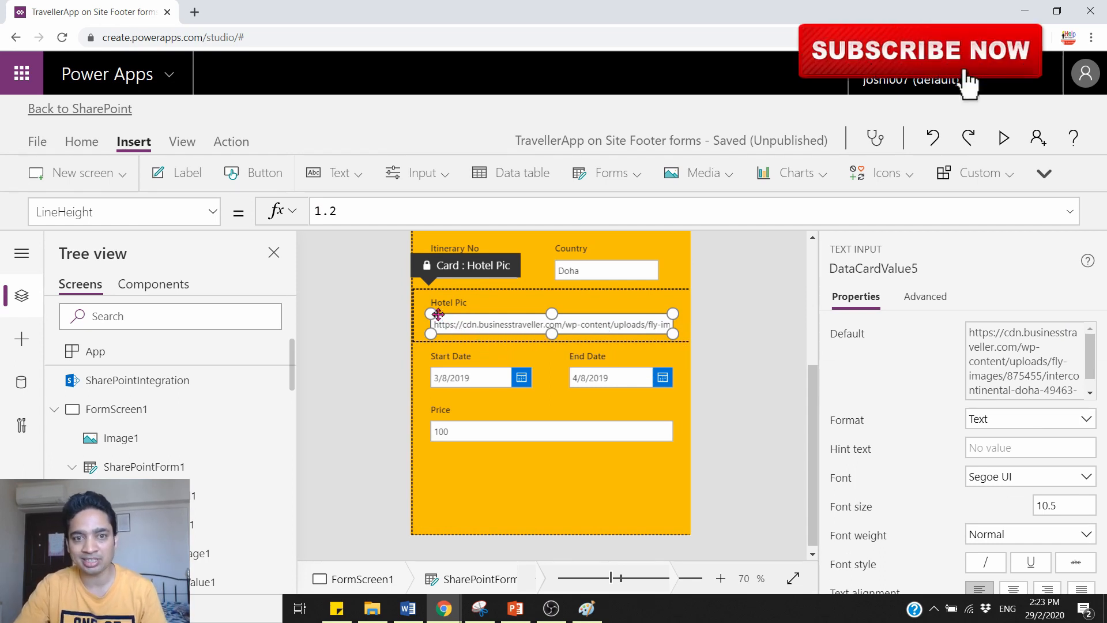
pyautogui.click(915, 297)
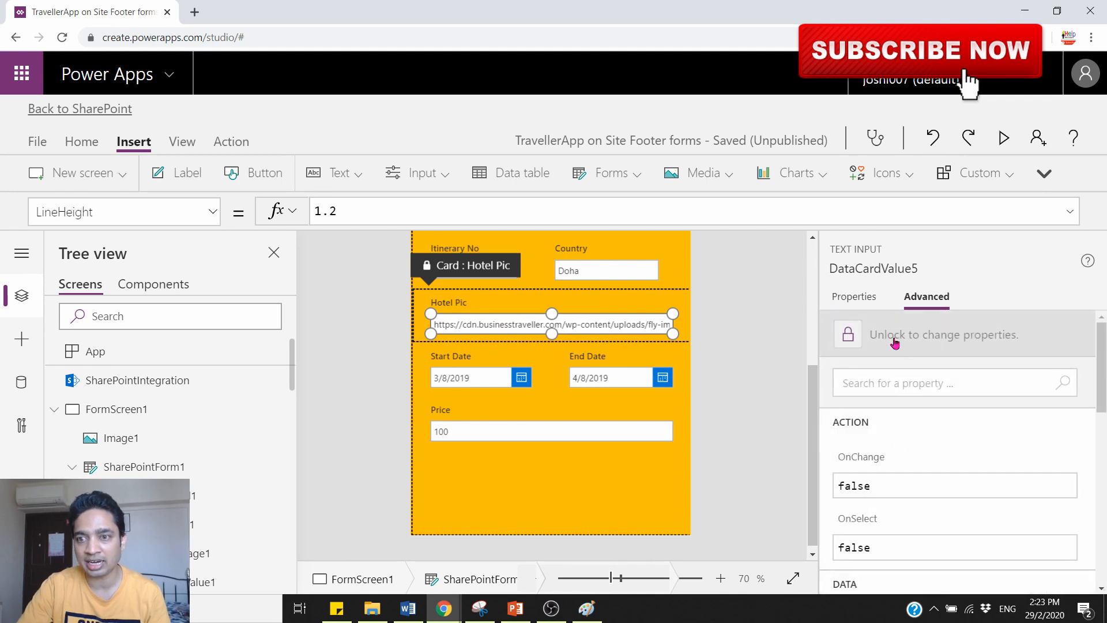
pyautogui.click(894, 342)
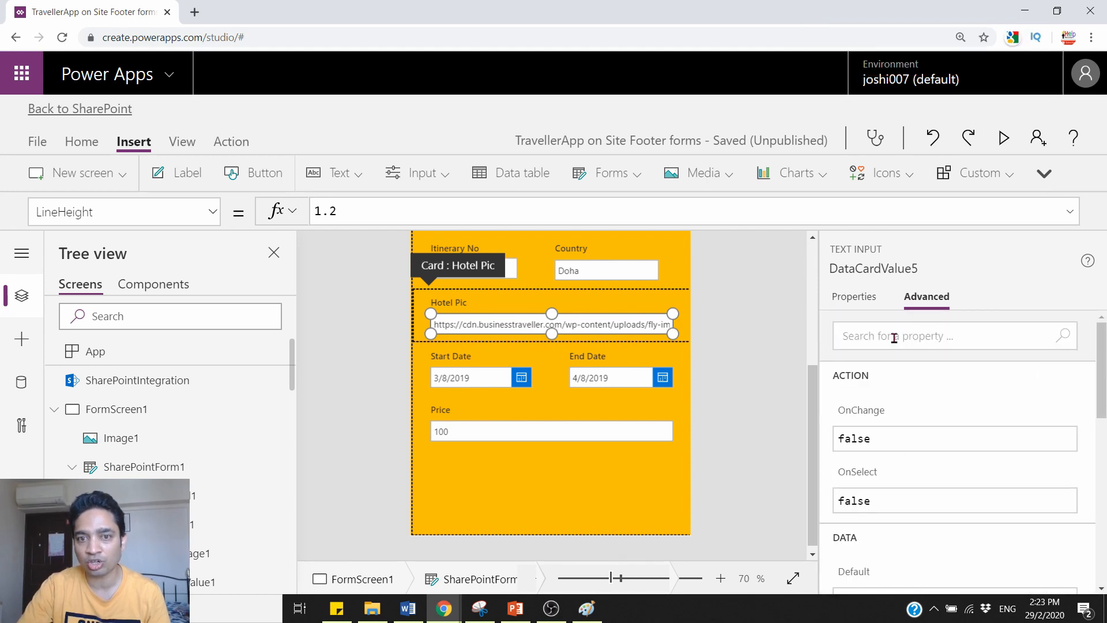
pyautogui.click(527, 347)
pyautogui.moveTo(690, 342); pyautogui.dragTo(690, 390)
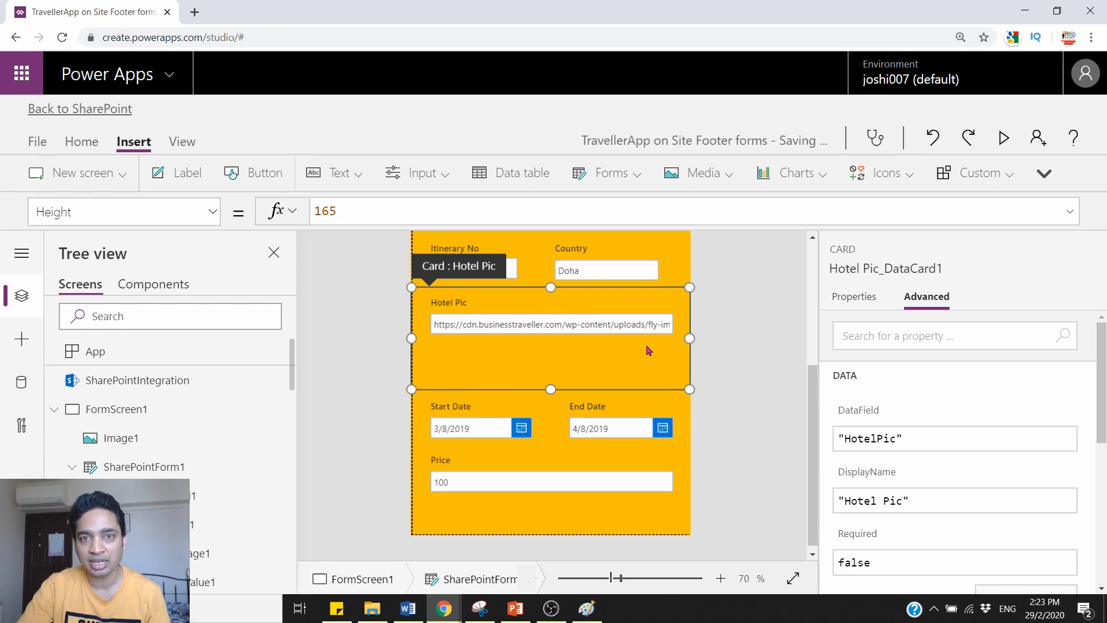
# - Insert an image control into the Hotel Pic card and shrink it to fit centrally below the URL box
pyautogui.click(728, 184)
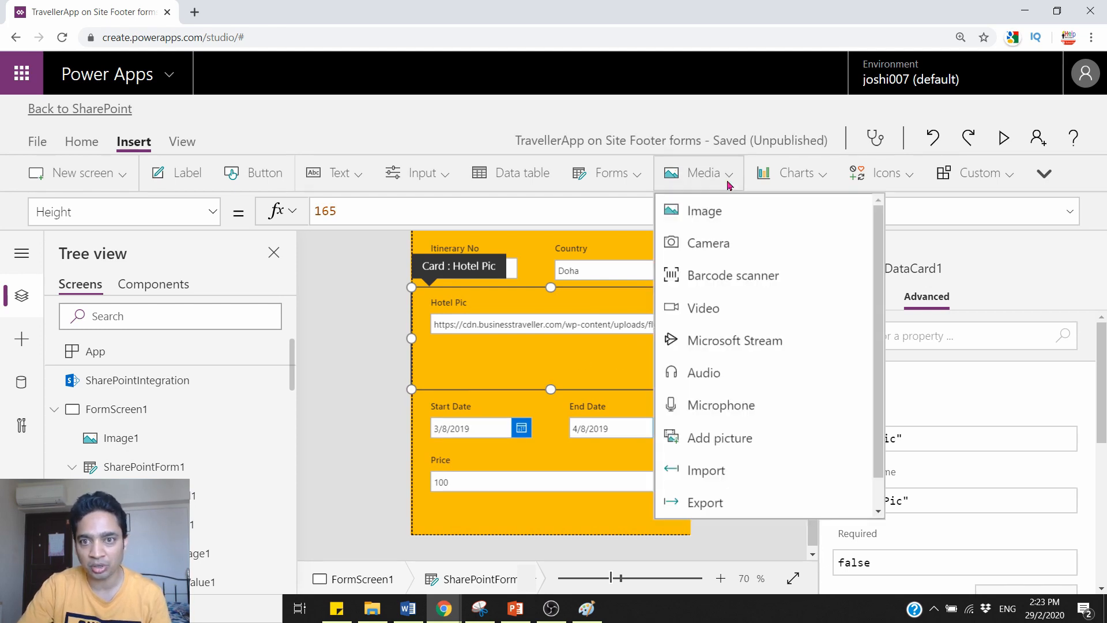
pyautogui.click(685, 214)
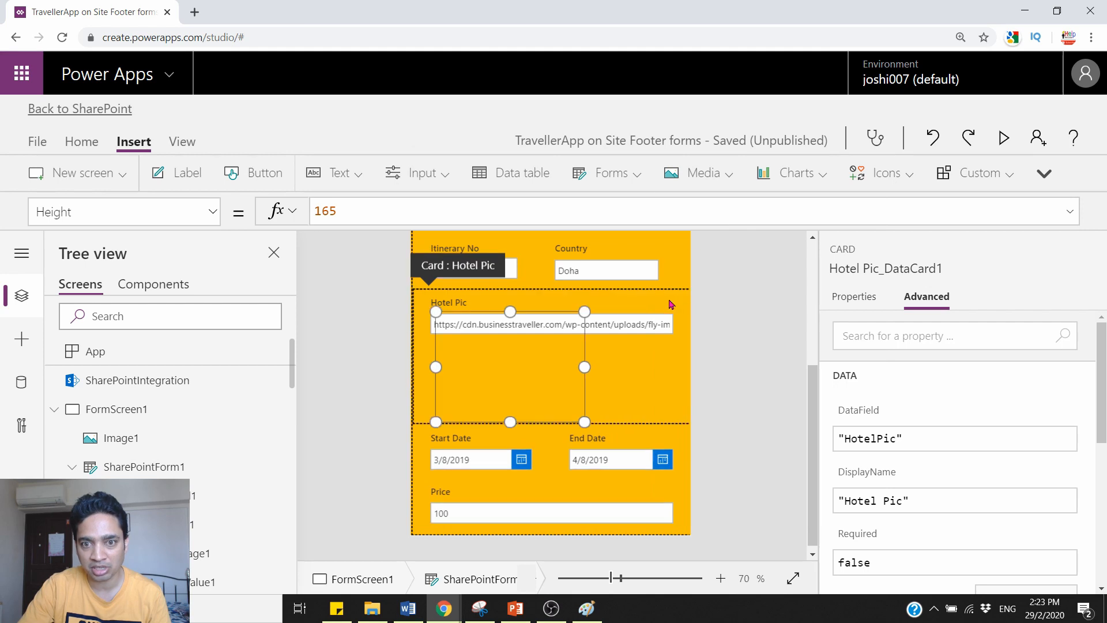
pyautogui.moveTo(436, 313); pyautogui.dragTo(486, 341)
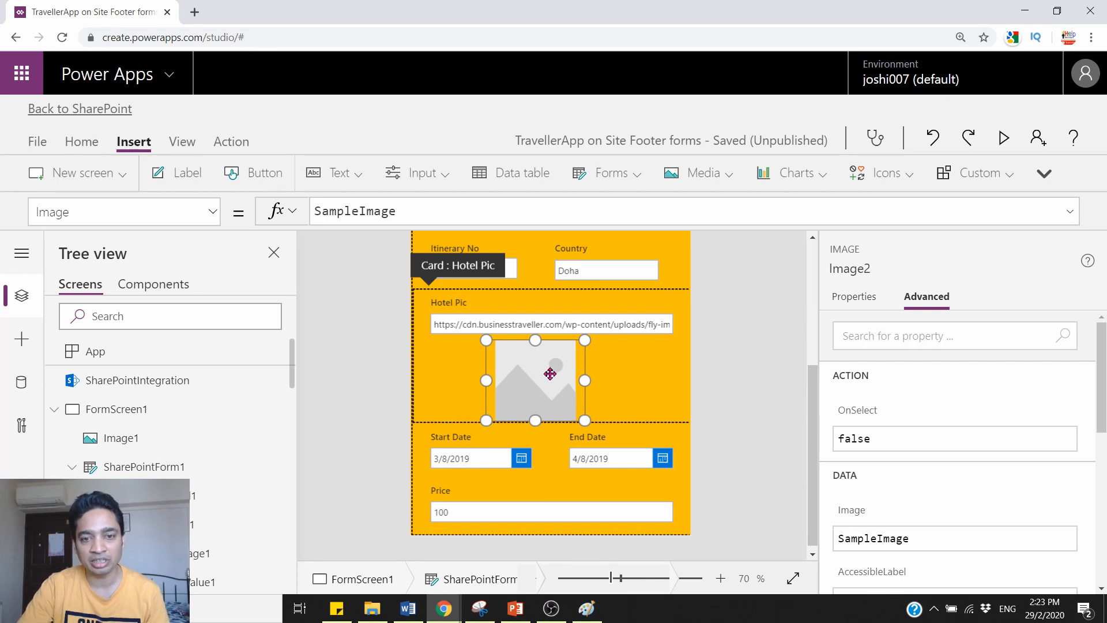
# - Set the Image property of the Hotel Pic card's image control to Parent.Default, copied from the URL box's Default property
pyautogui.click(623, 328)
pyautogui.moveTo(420, 211); pyautogui.dragTo(302, 211)
pyautogui.hotkey('ctrl', 'c')
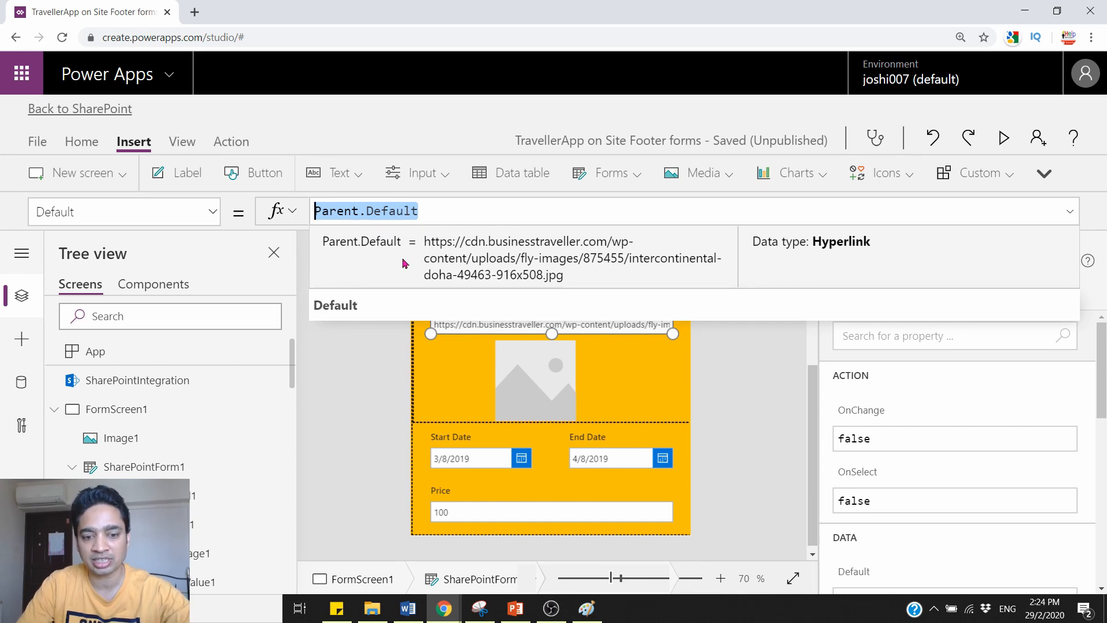
pyautogui.click(532, 402)
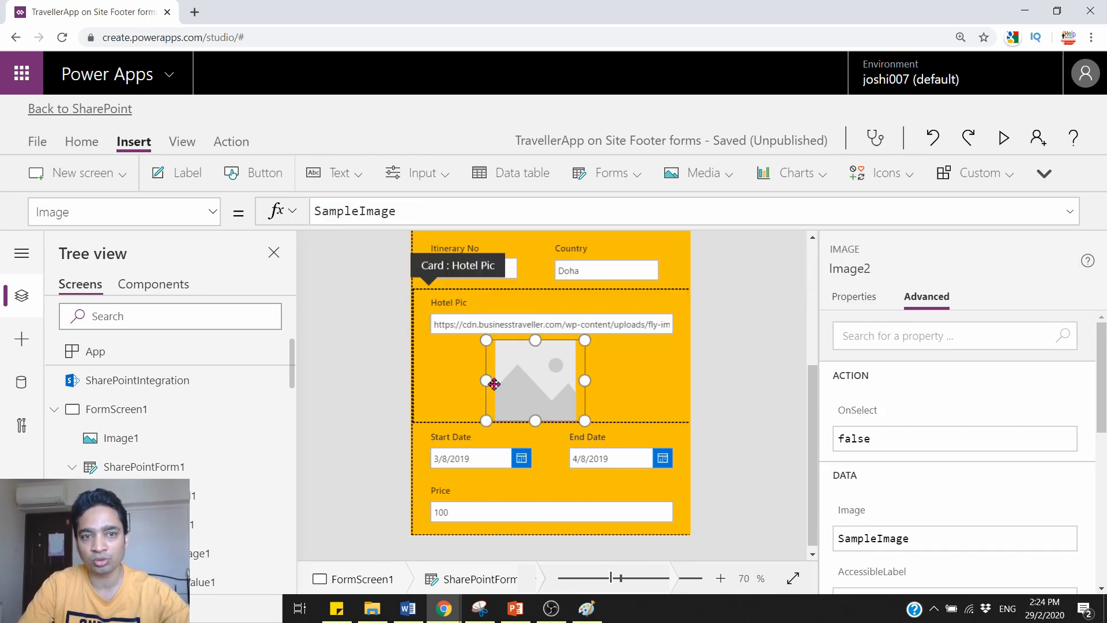
pyautogui.click(210, 213)
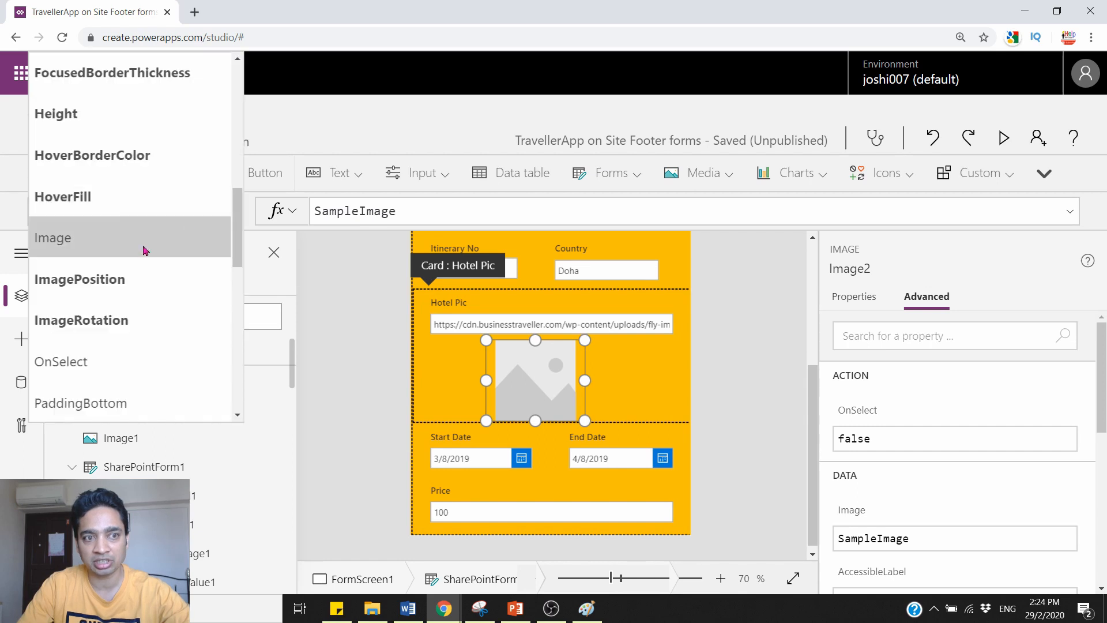
pyautogui.click(108, 248)
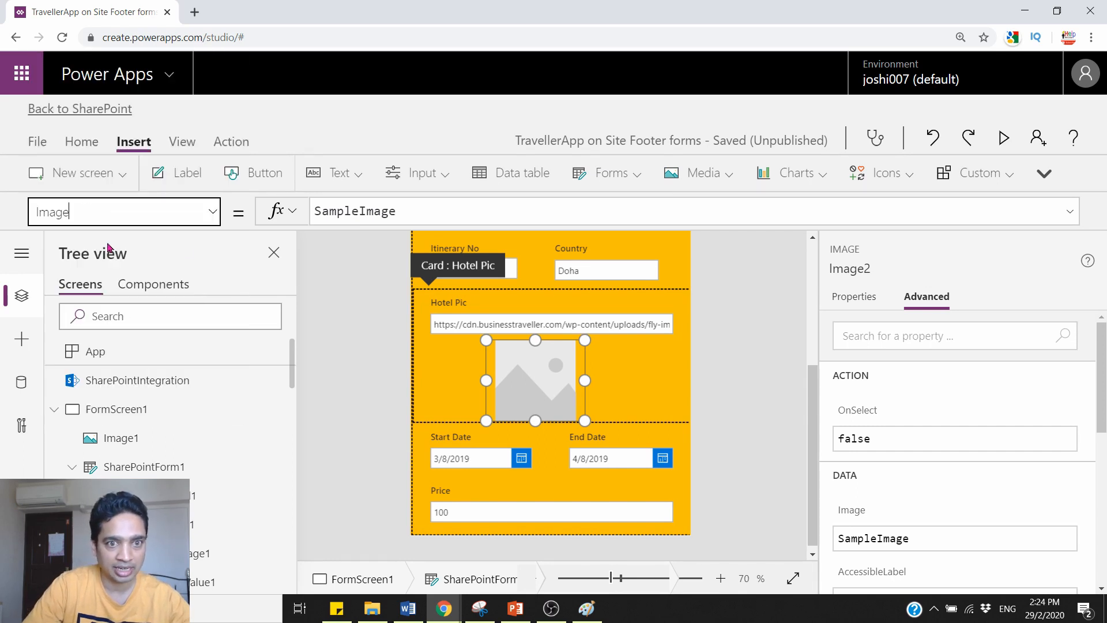
pyautogui.click(414, 214)
pyautogui.hotkey('ctrl', 'a')
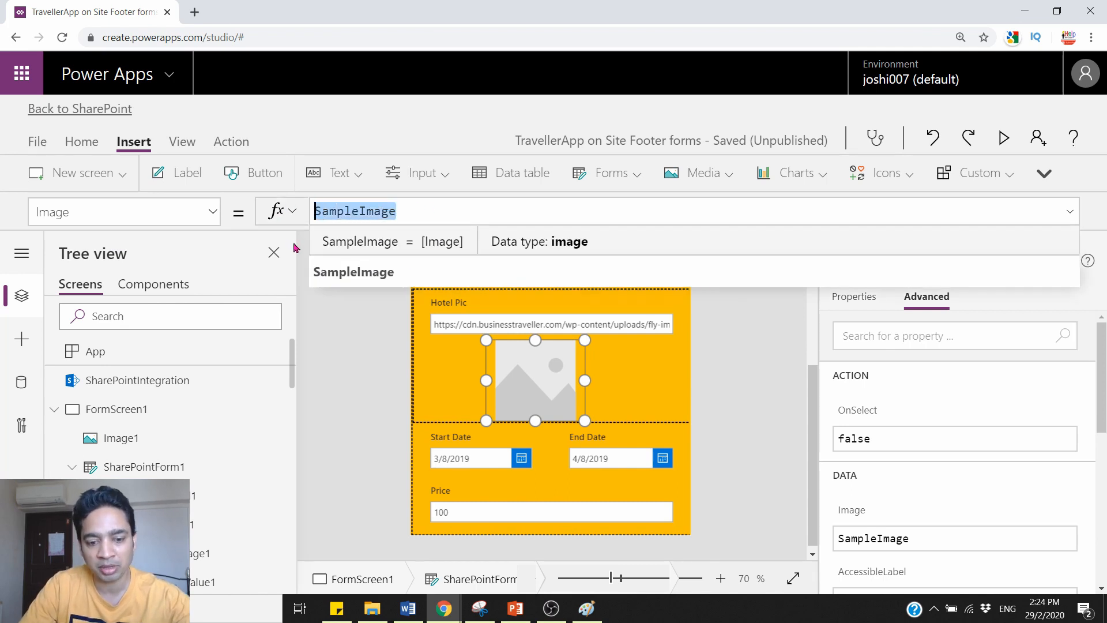
pyautogui.hotkey('ctrl', 'v')
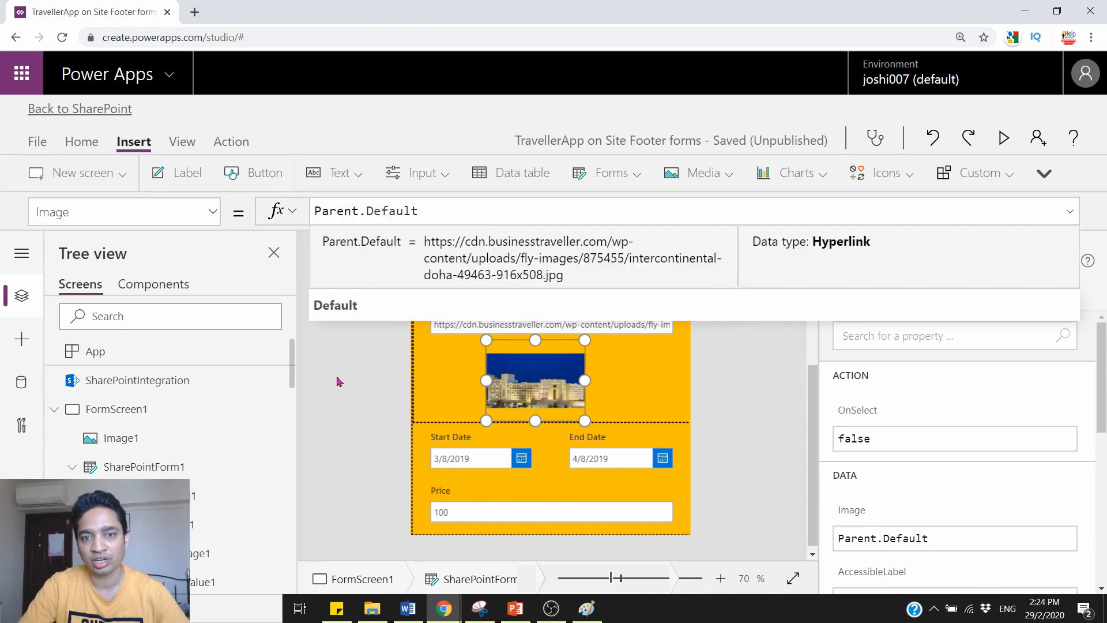
pyautogui.click(339, 382)
# - Enlarge the hotel picture in the Hotel Pic card and centre it below the URL box
pyautogui.click(522, 367)
pyautogui.click(525, 369)
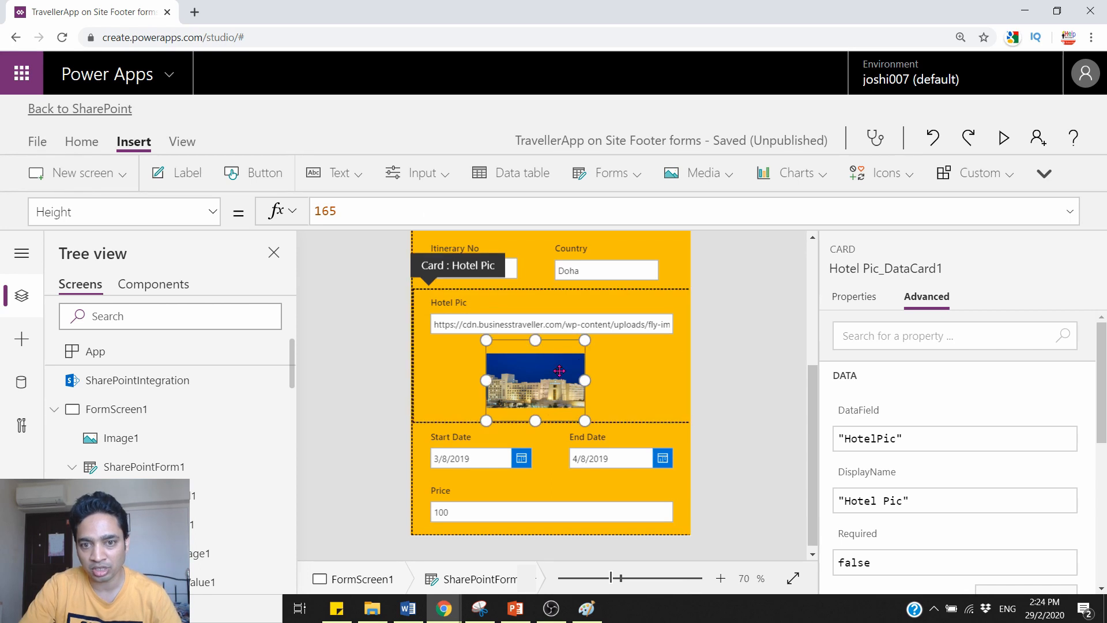
pyautogui.moveTo(602, 337); pyautogui.dragTo(626, 333)
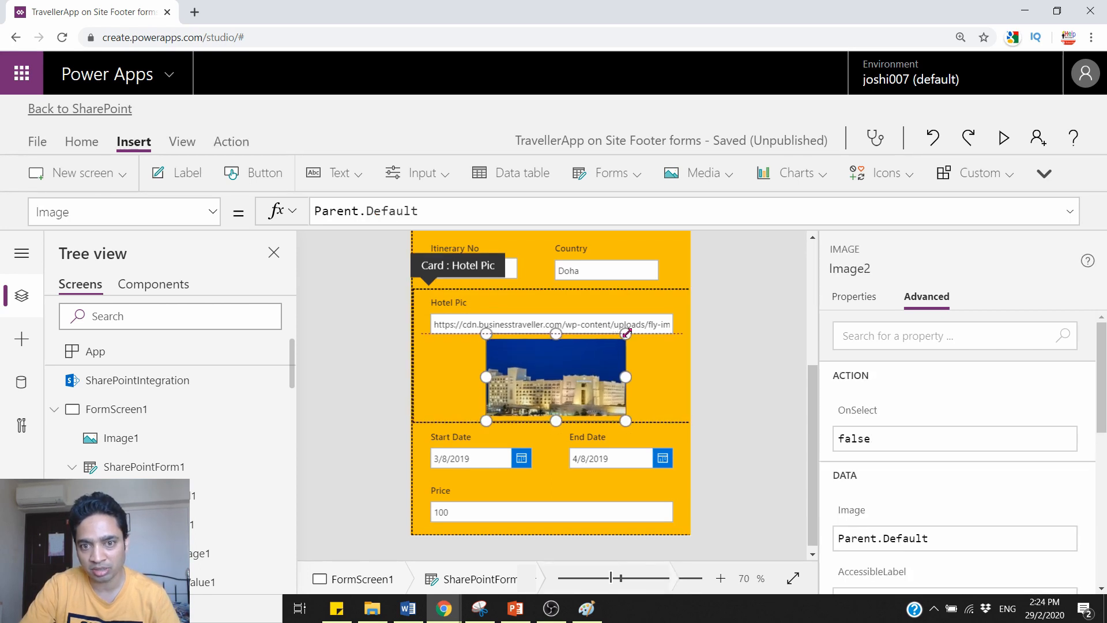
pyautogui.moveTo(569, 365); pyautogui.dragTo(562, 365)
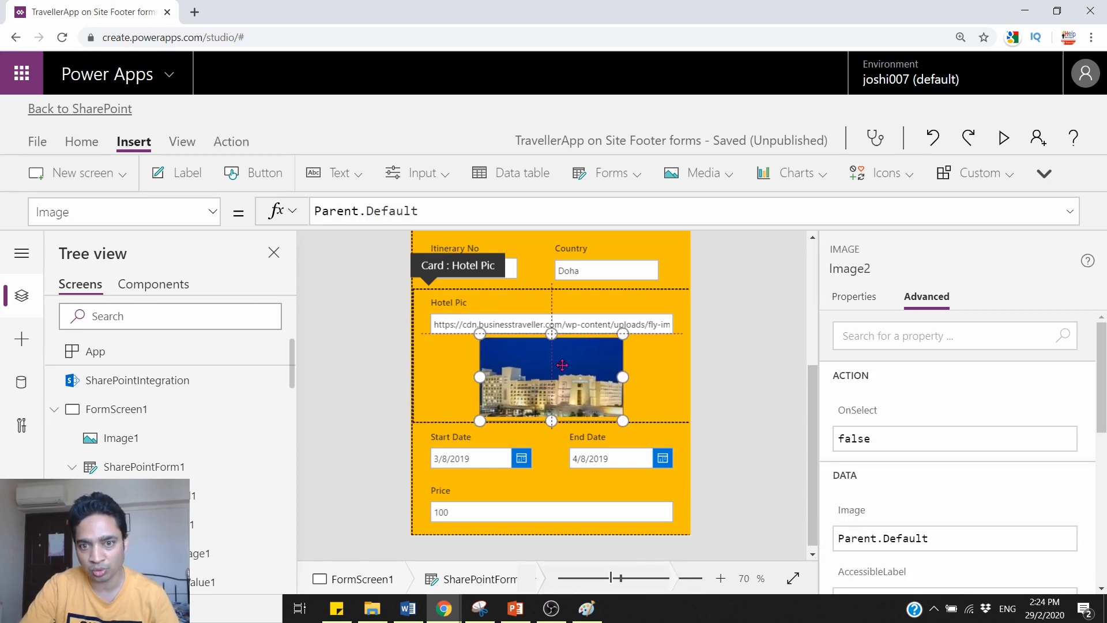
# - Set the Fill property of the Price card's text input to the conditional formula If(Parent.Default<200,Green,Red)
pyautogui.click(503, 506)
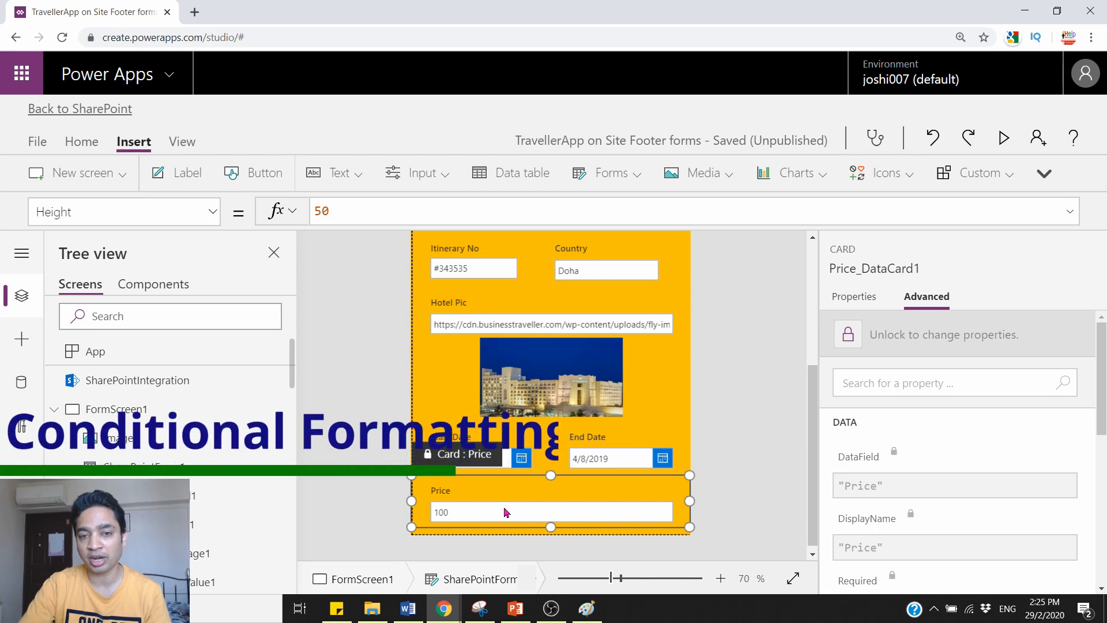
pyautogui.click(750, 497)
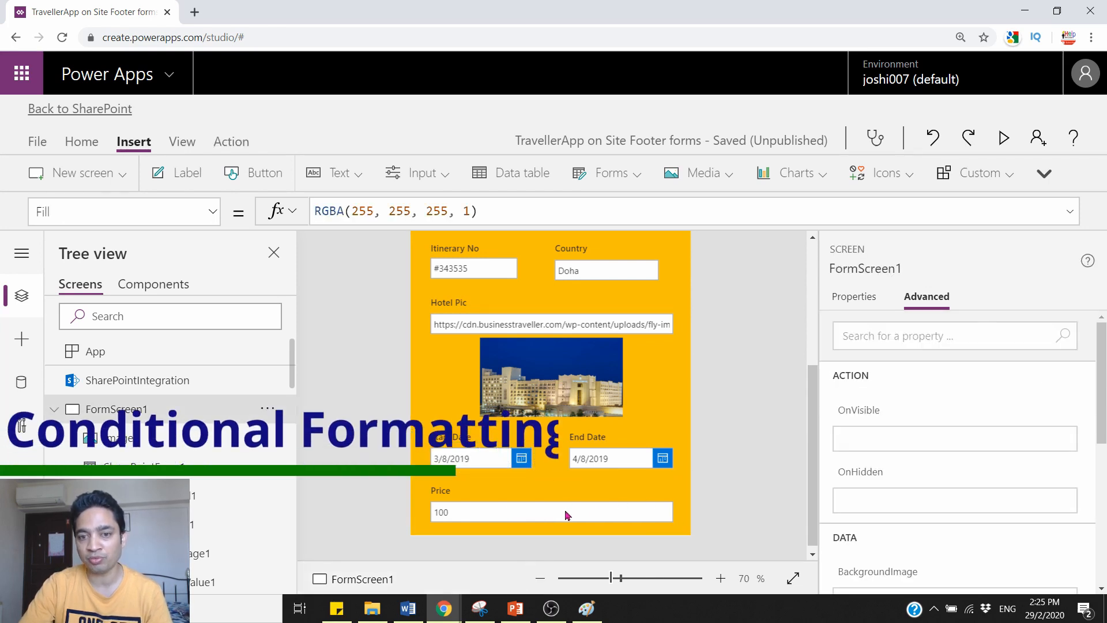
pyautogui.click(565, 513)
pyautogui.click(557, 511)
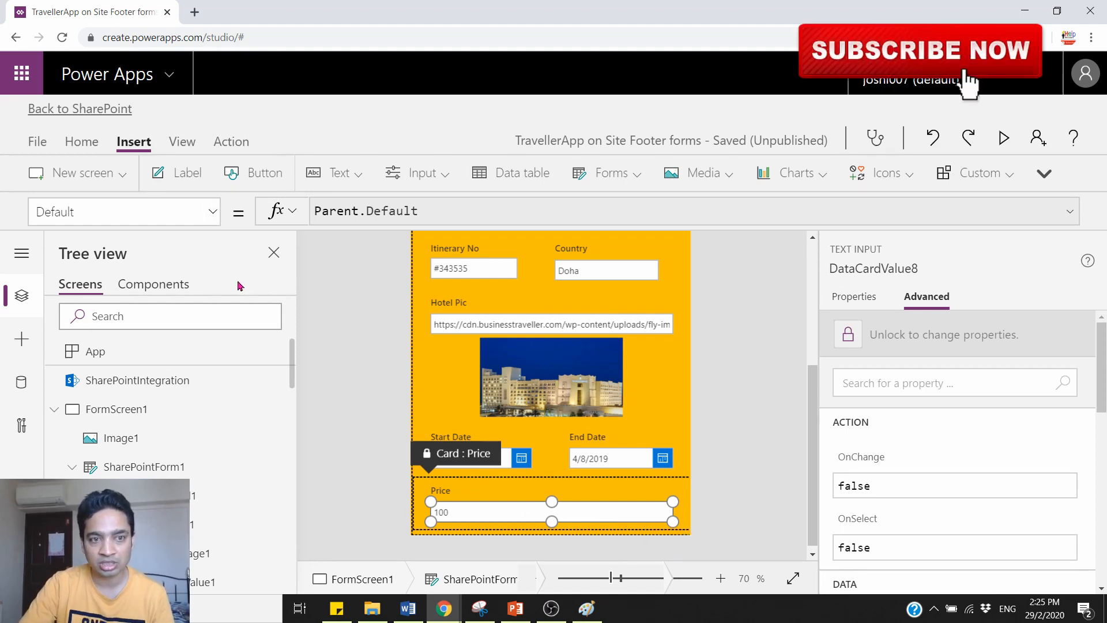
pyautogui.click(211, 215)
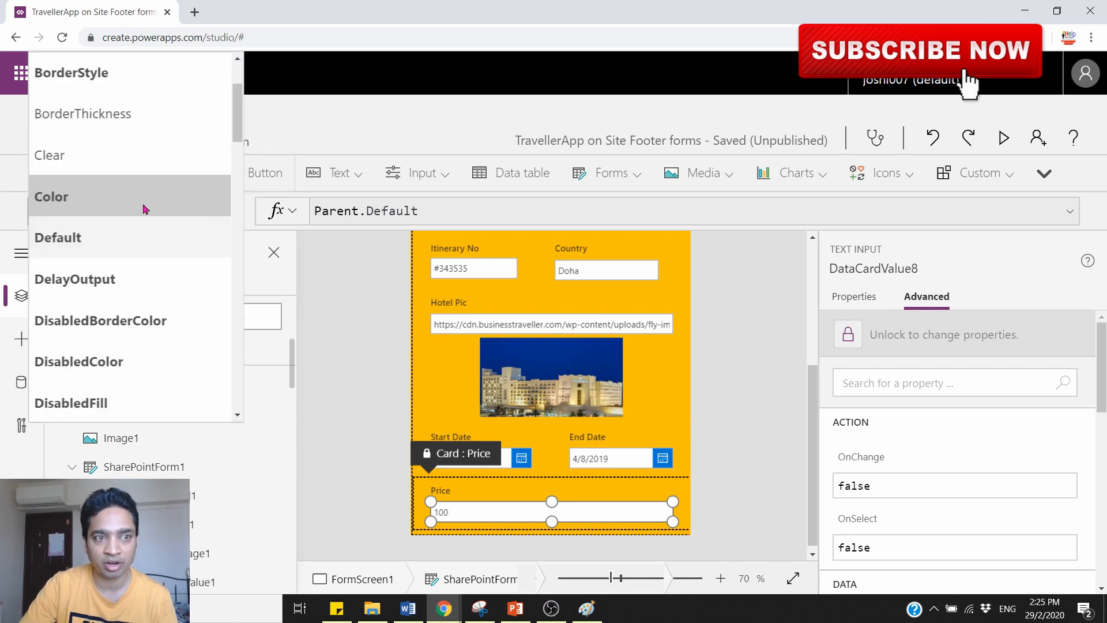
pyautogui.scroll(-5, 148, 334)
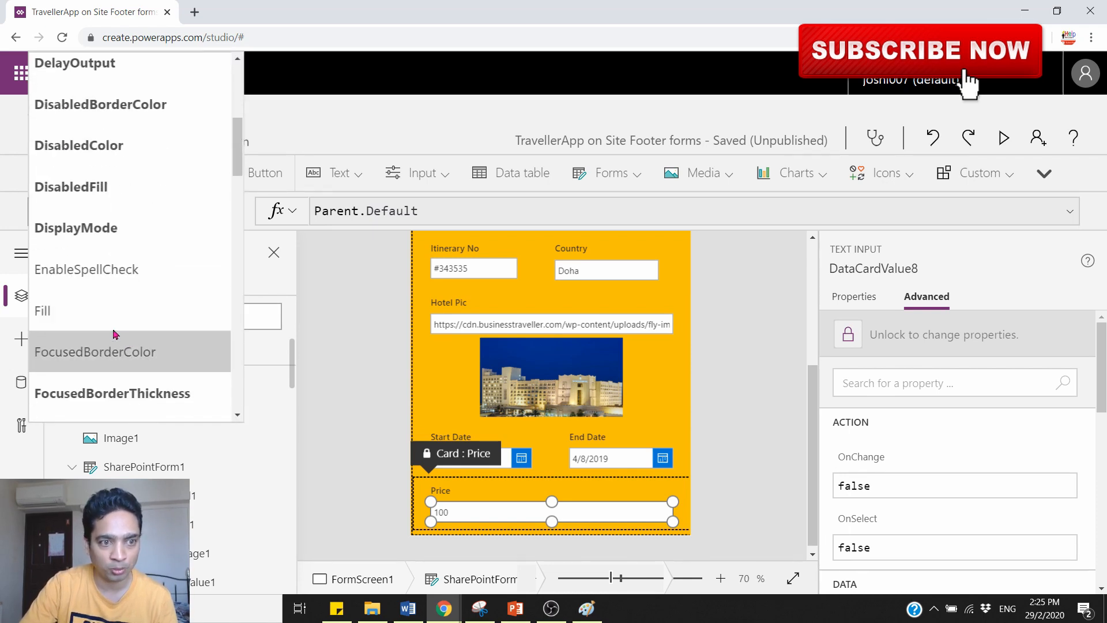
pyautogui.click(110, 313)
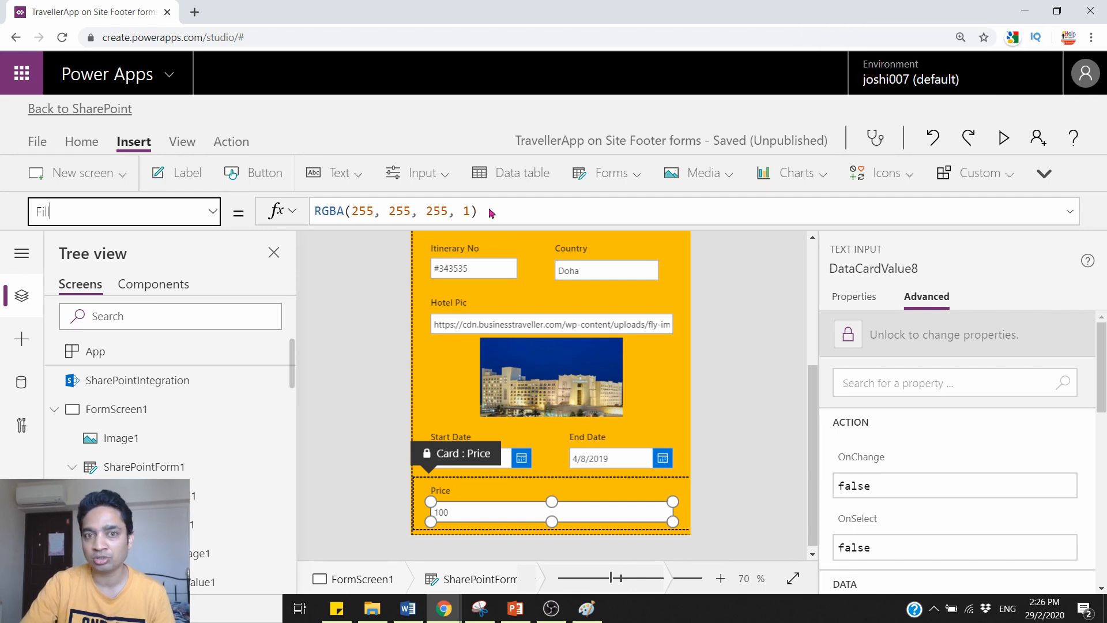
pyautogui.moveTo(510, 211); pyautogui.dragTo(244, 211)
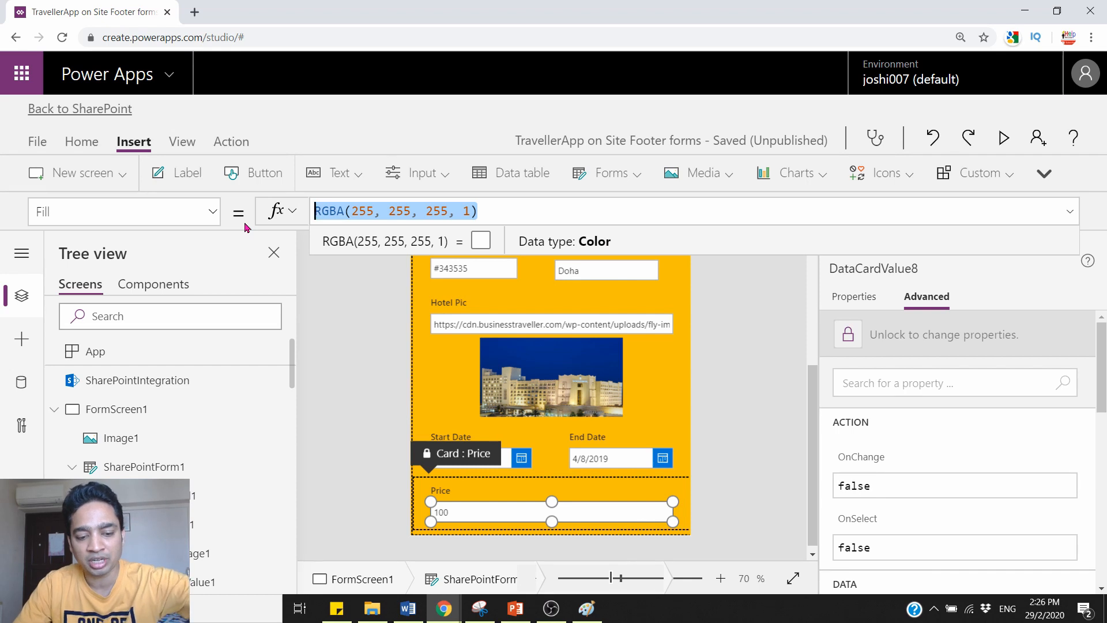
pyautogui.write('If(')
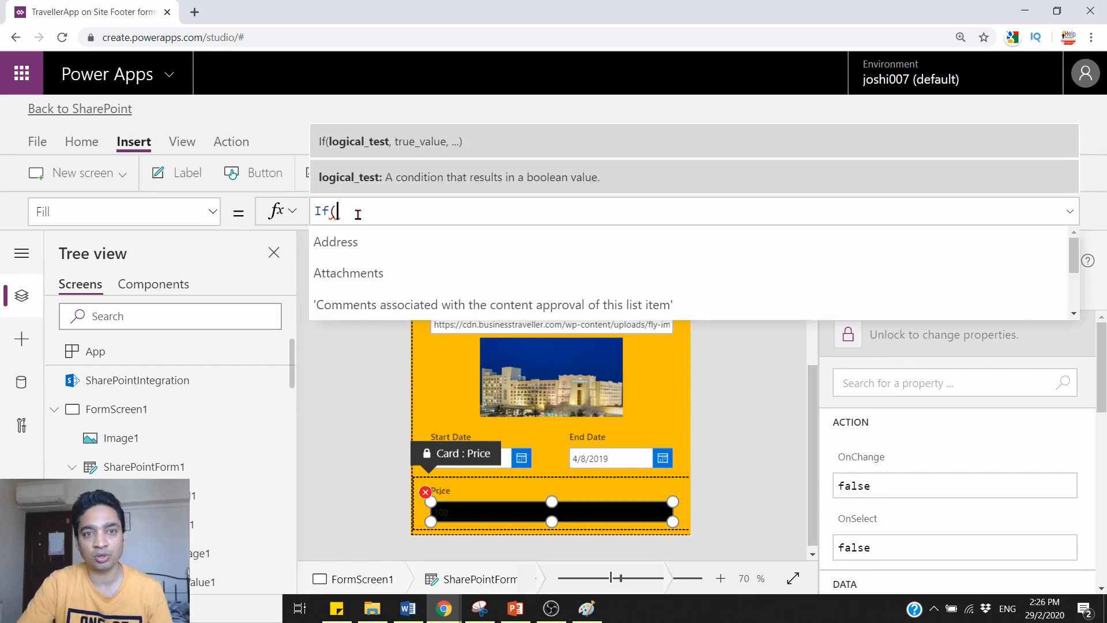
pyautogui.write('par')
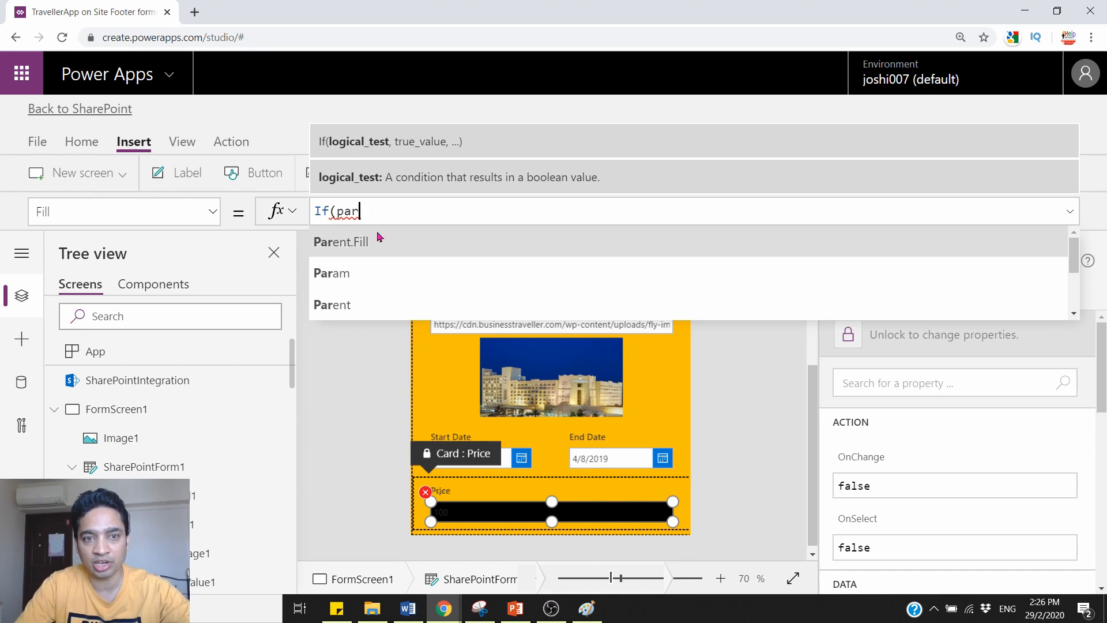
pyautogui.write('e')
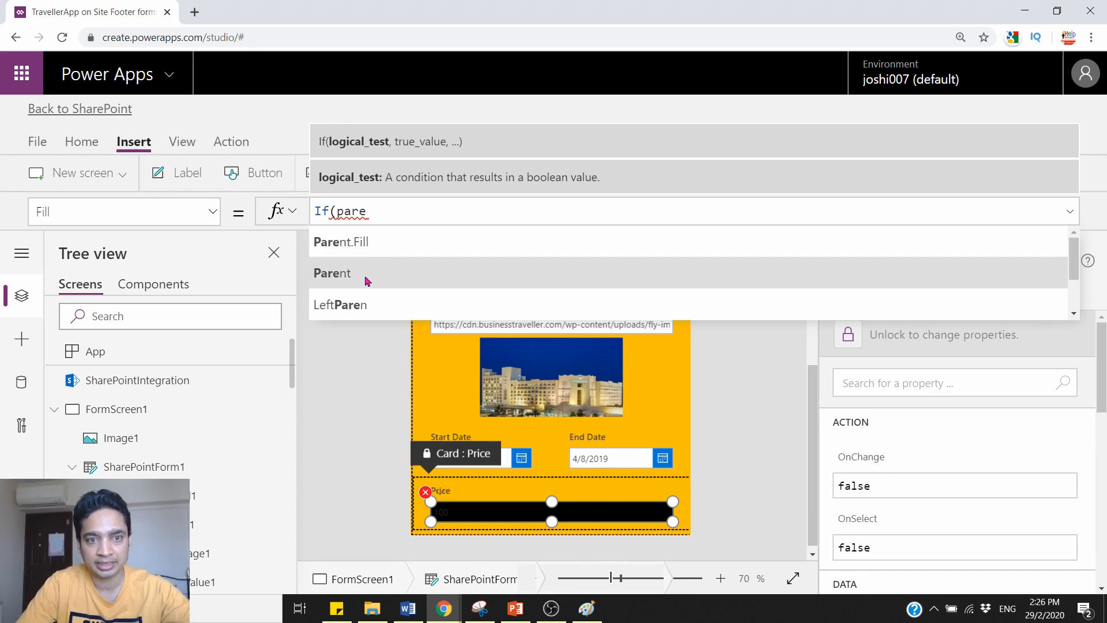
pyautogui.click(368, 276)
pyautogui.write('.de')
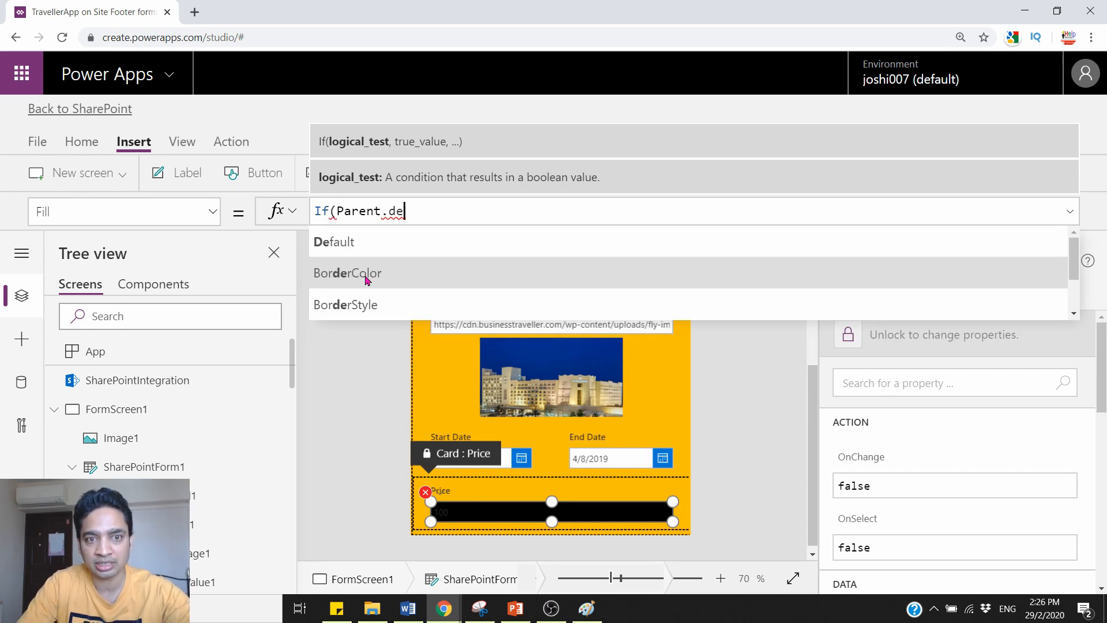
pyautogui.click(348, 242)
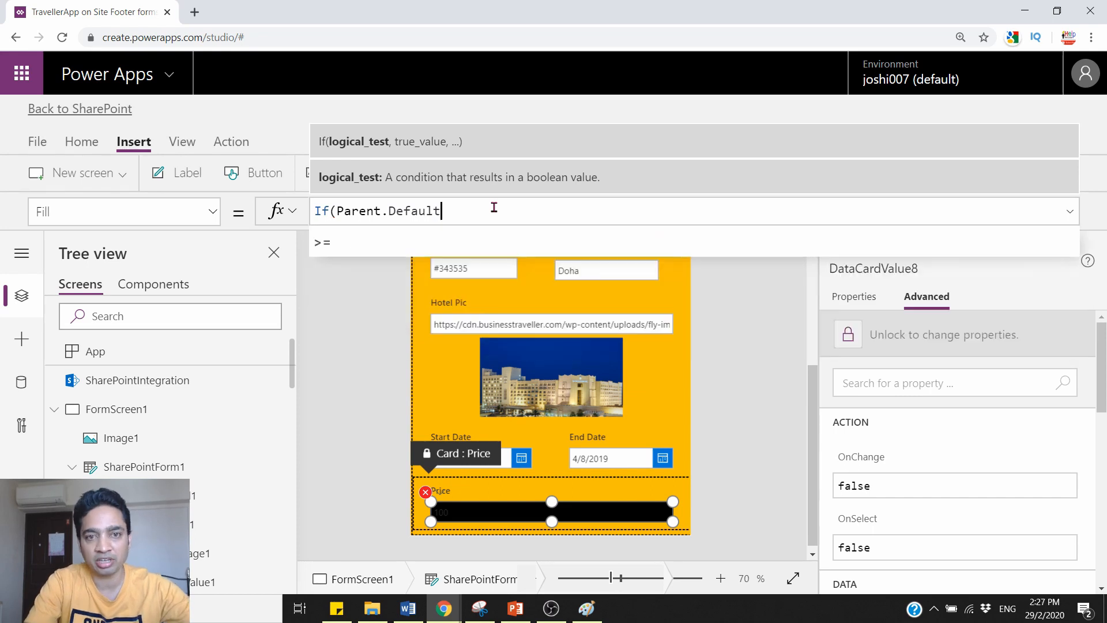
pyautogui.write('<200')
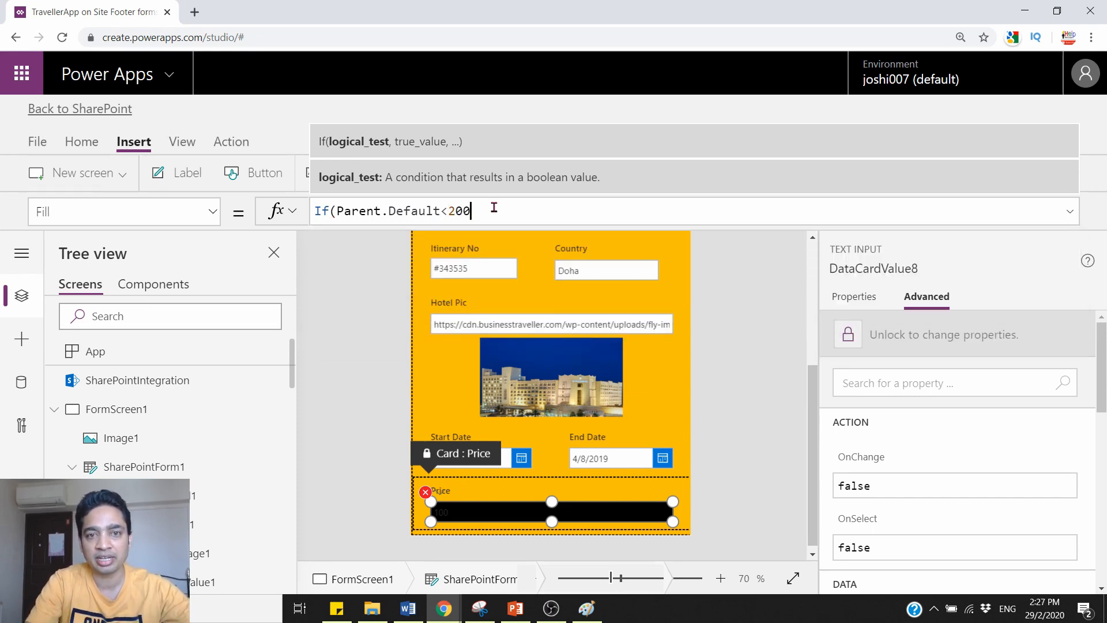
pyautogui.write(',')
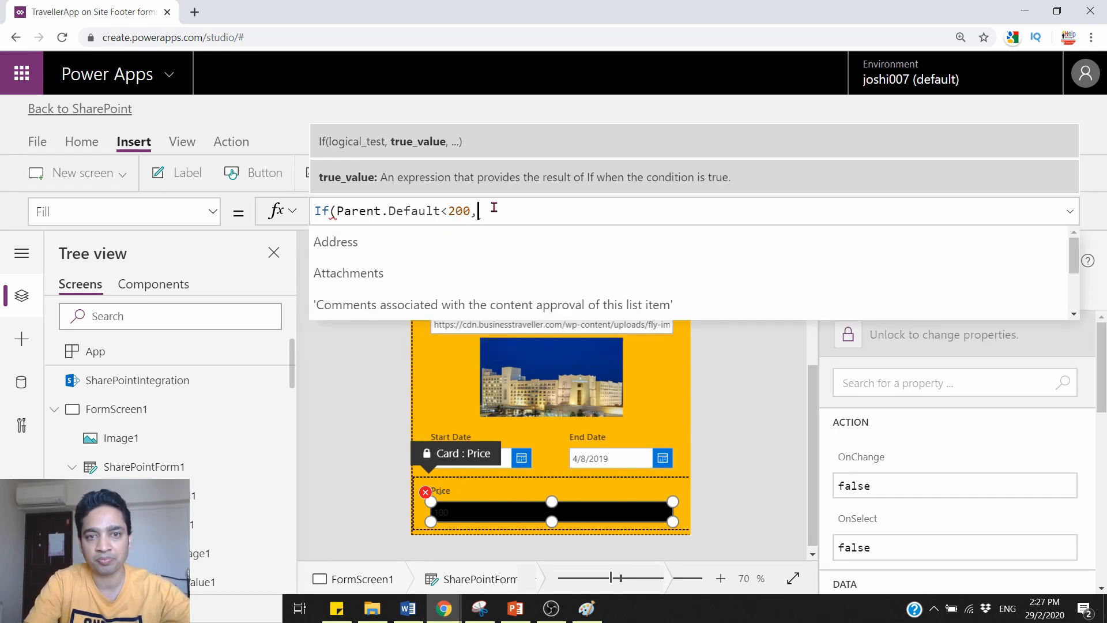
pyautogui.write('green')
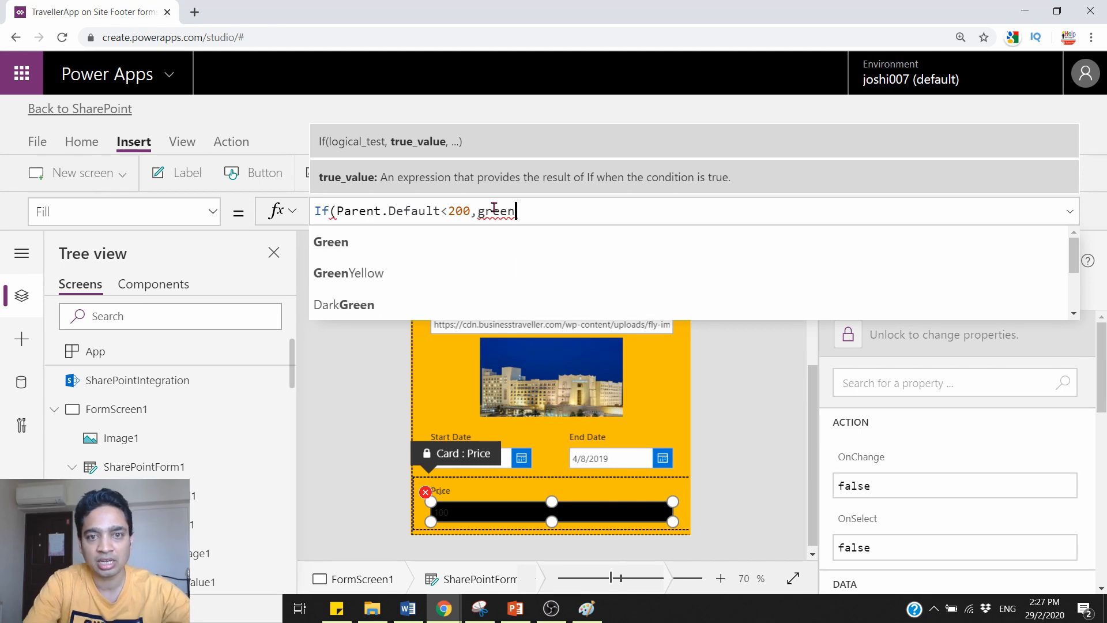
pyautogui.write(',')
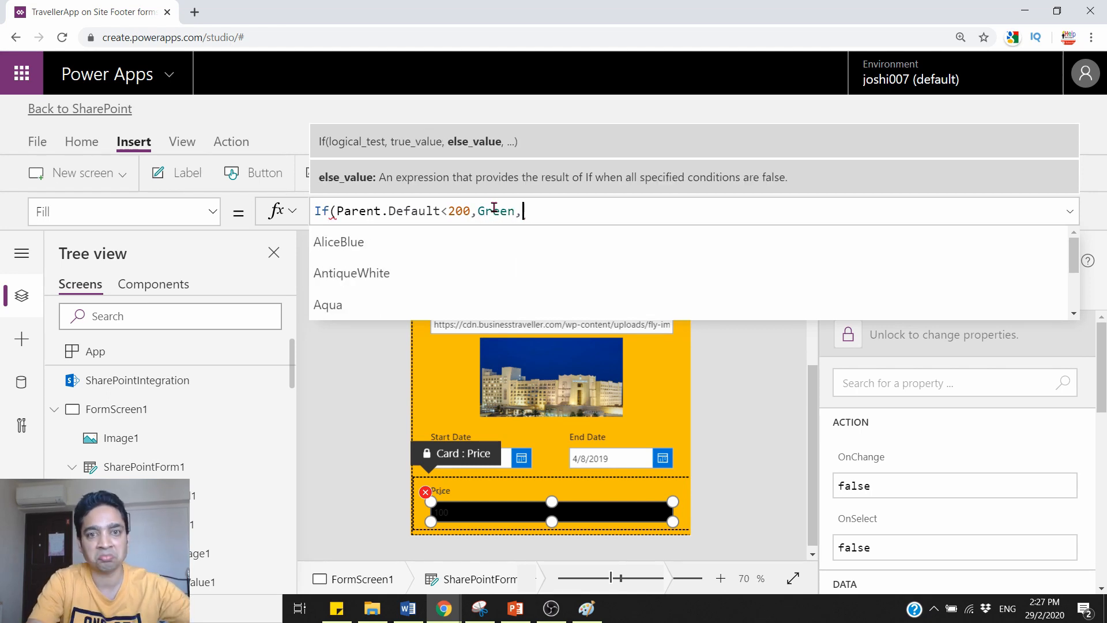
pyautogui.write('Red)')
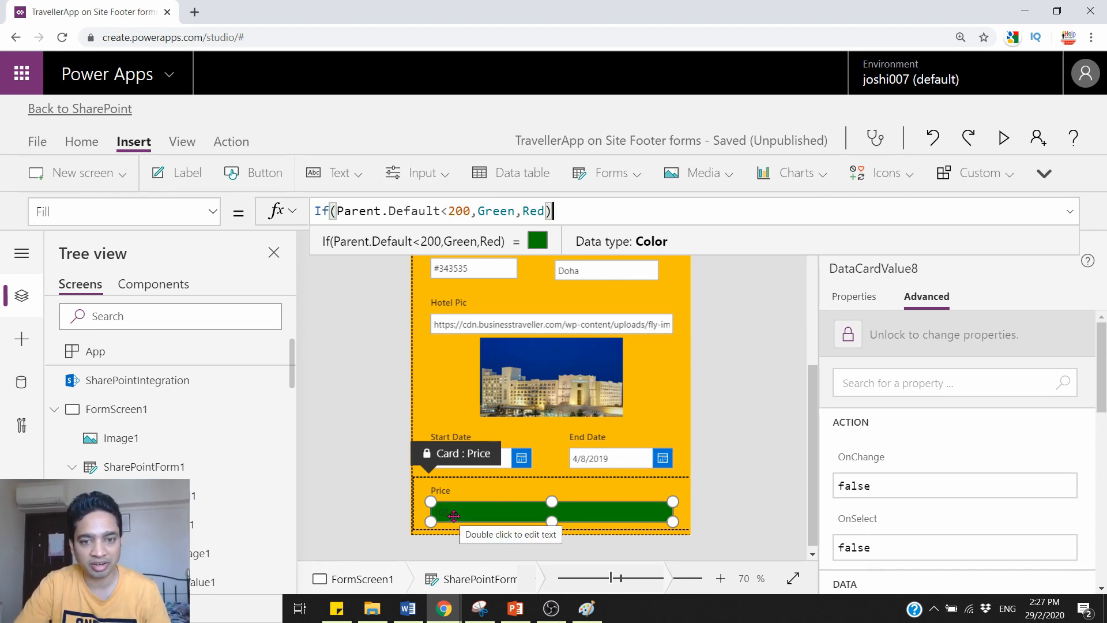
pyautogui.click(760, 519)
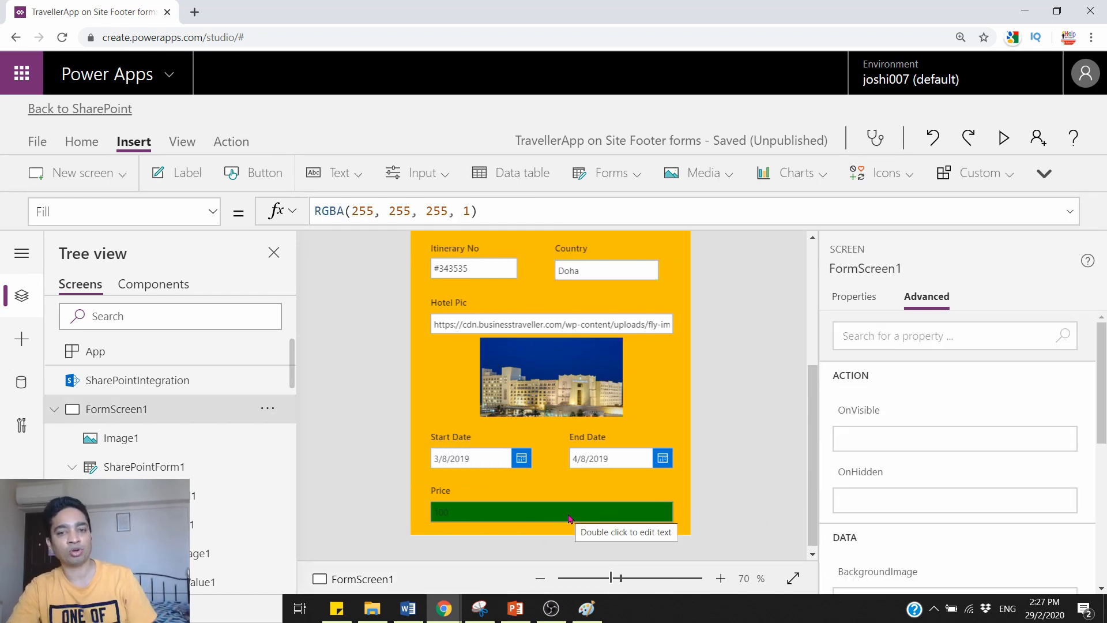
pyautogui.click(592, 523)
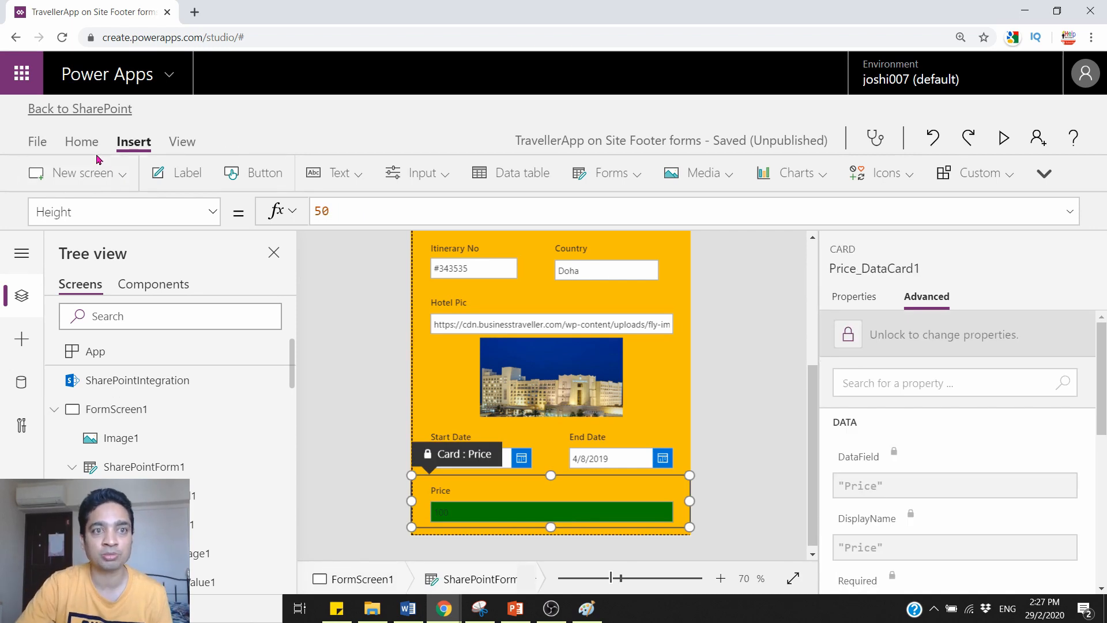
# - Save the customized form and publish it to SharePoint
pyautogui.click(36, 145)
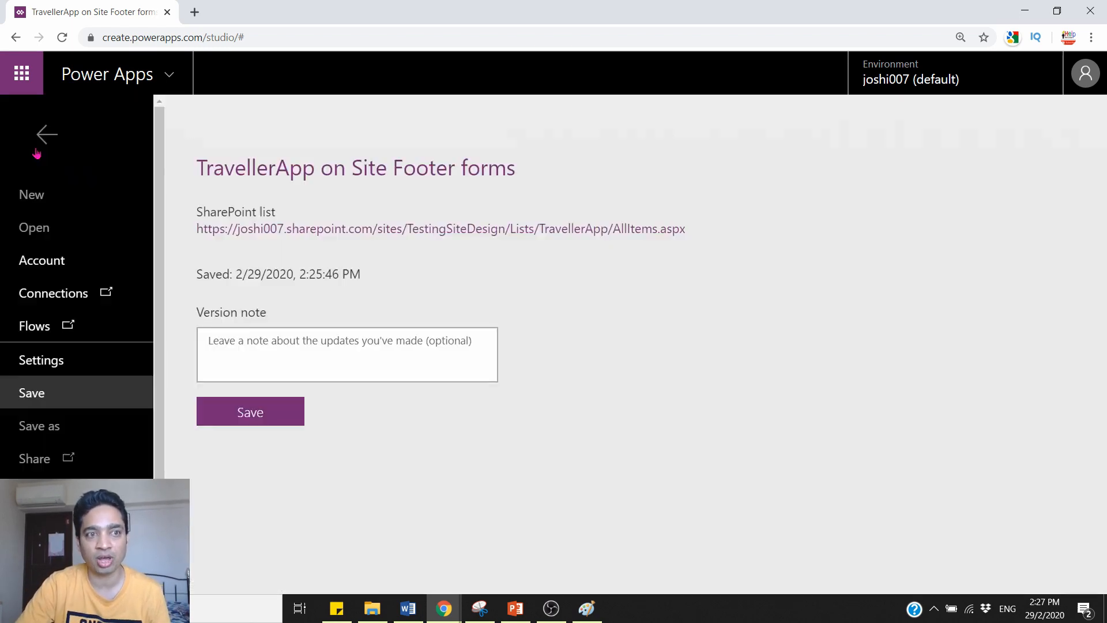
pyautogui.click(247, 412)
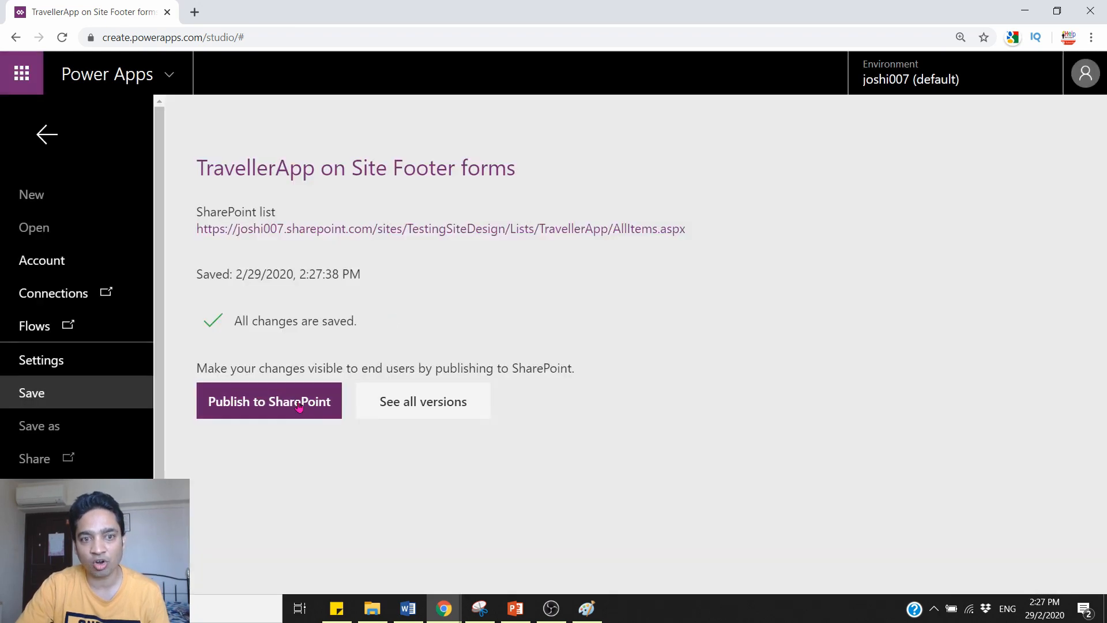
pyautogui.click(284, 407)
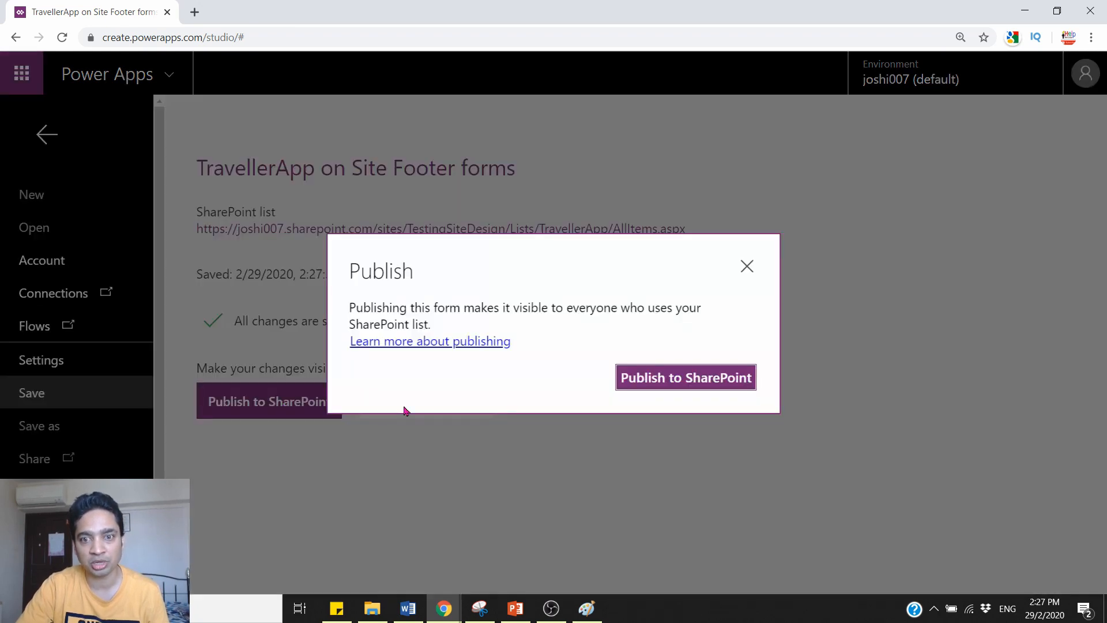
pyautogui.click(706, 384)
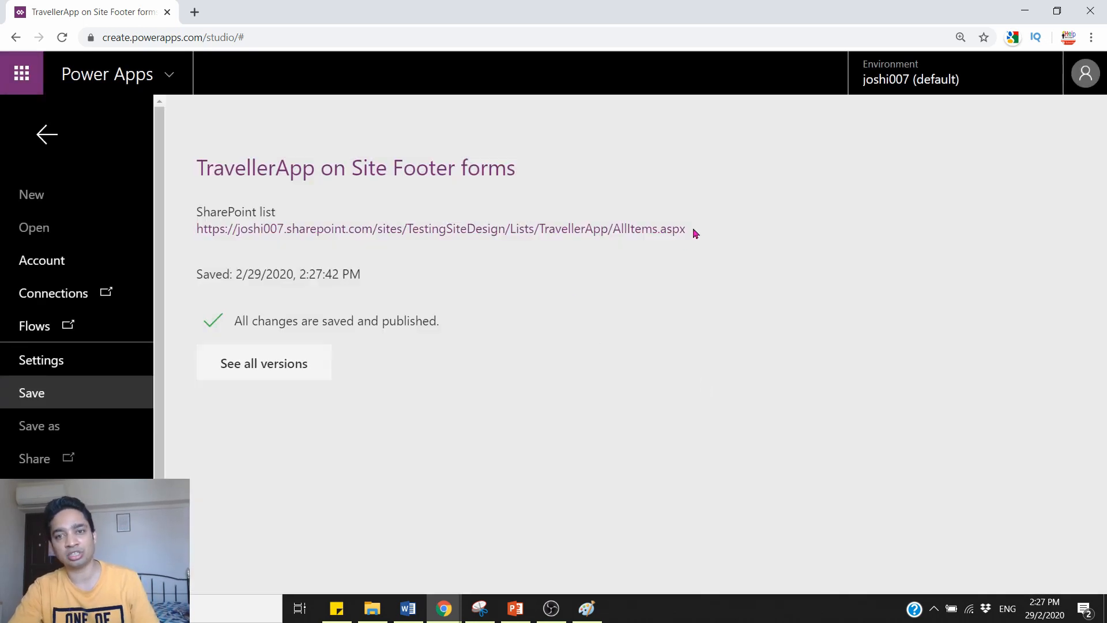
# - Open the TravellerApp SharePoint list in a new browser tab from the form's list link
pyautogui.rightClick(229, 233)
pyautogui.click(259, 239)
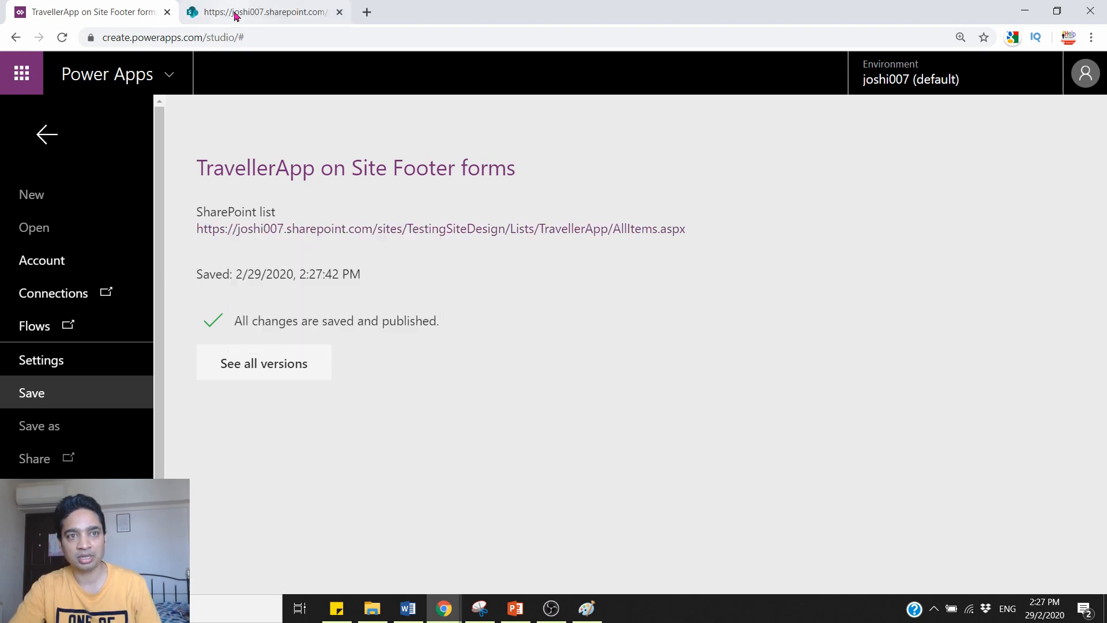
pyautogui.click(236, 16)
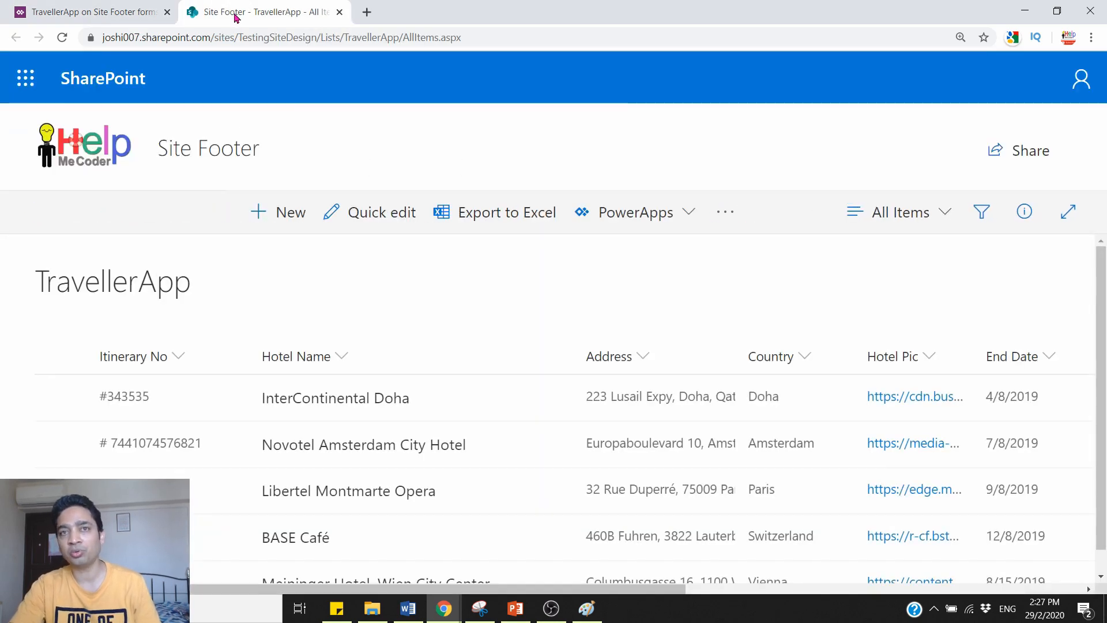
pyautogui.click(138, 12)
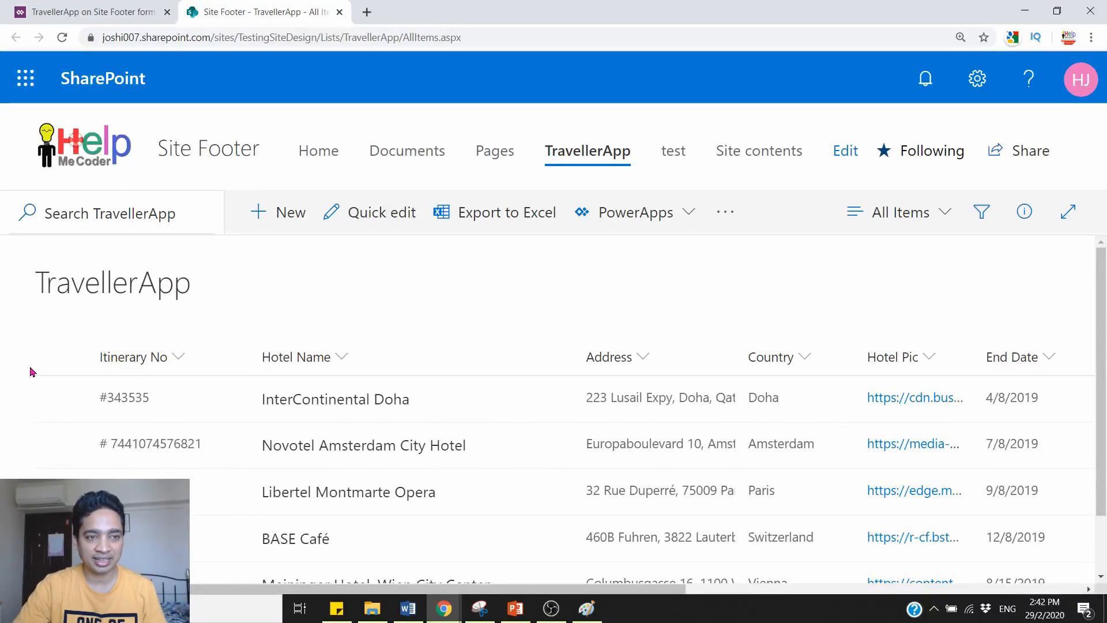
# - Open the InterContinental Doha and BASE Café items for editing and examine the customized form's banner, fields and hotel picture
pyautogui.click(60, 399)
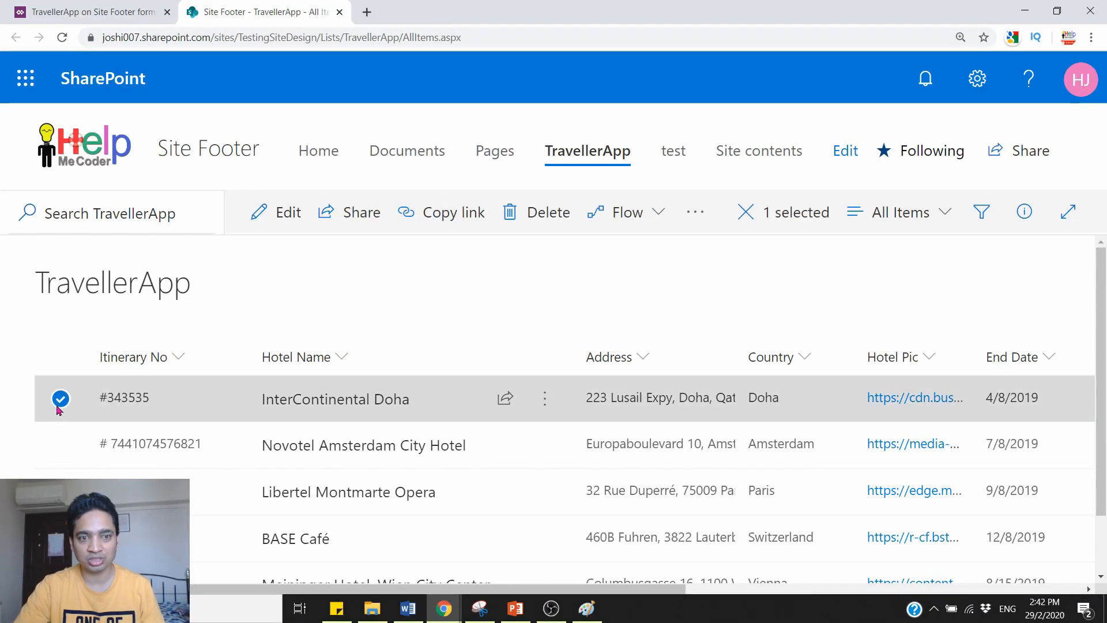
pyautogui.click(290, 213)
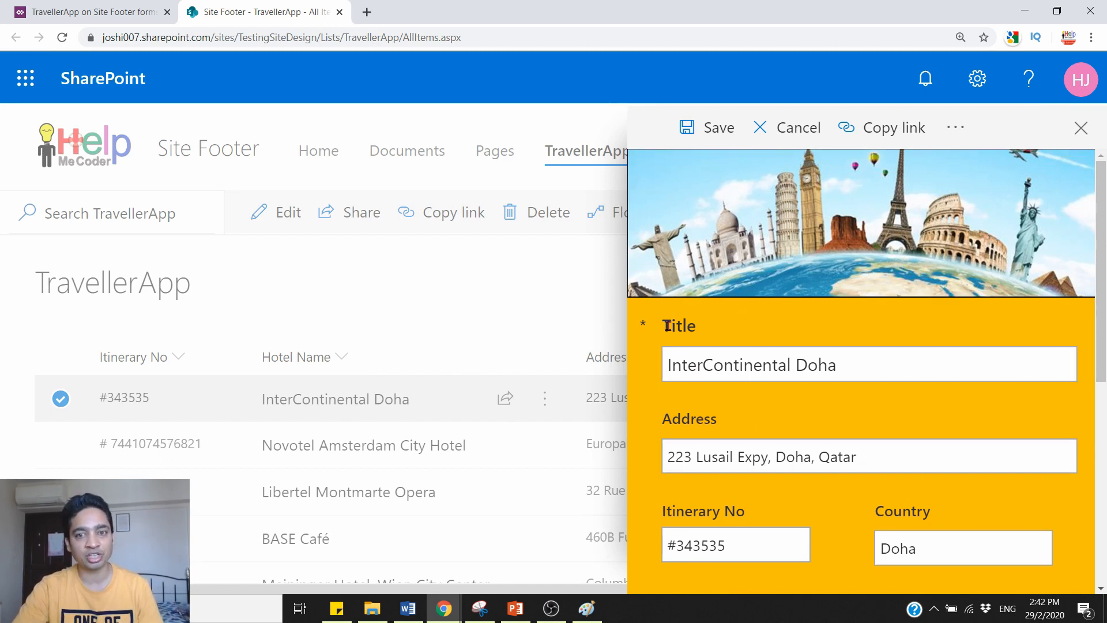
pyautogui.moveTo(668, 325); pyautogui.dragTo(715, 330)
pyautogui.moveTo(847, 365); pyautogui.dragTo(661, 337)
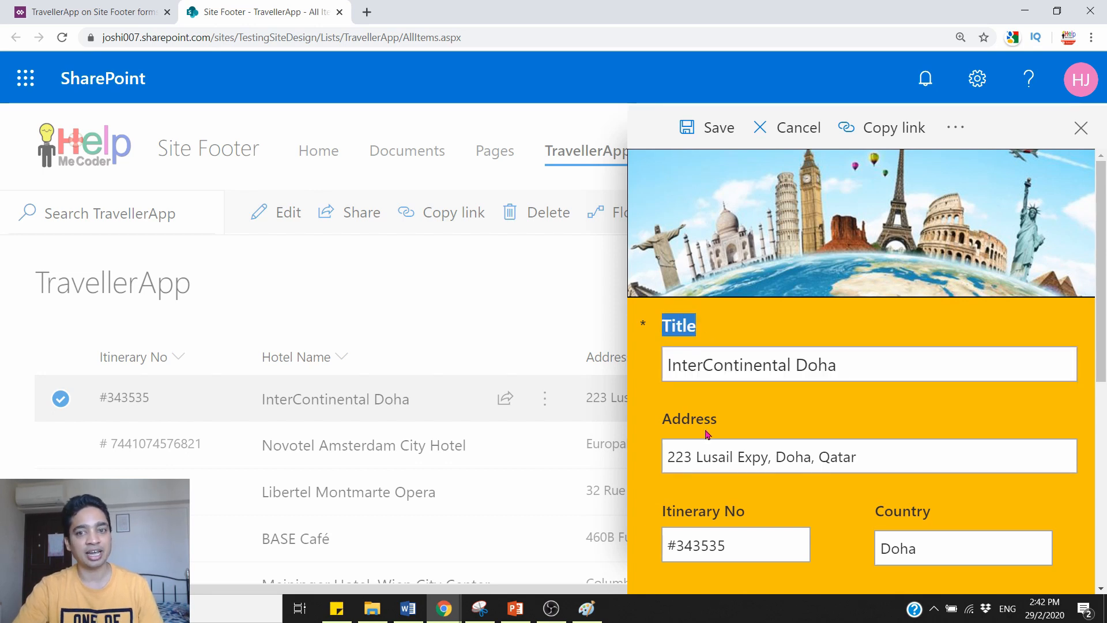
pyautogui.scroll(-3, 707, 435)
pyautogui.scroll(-1, 708, 448)
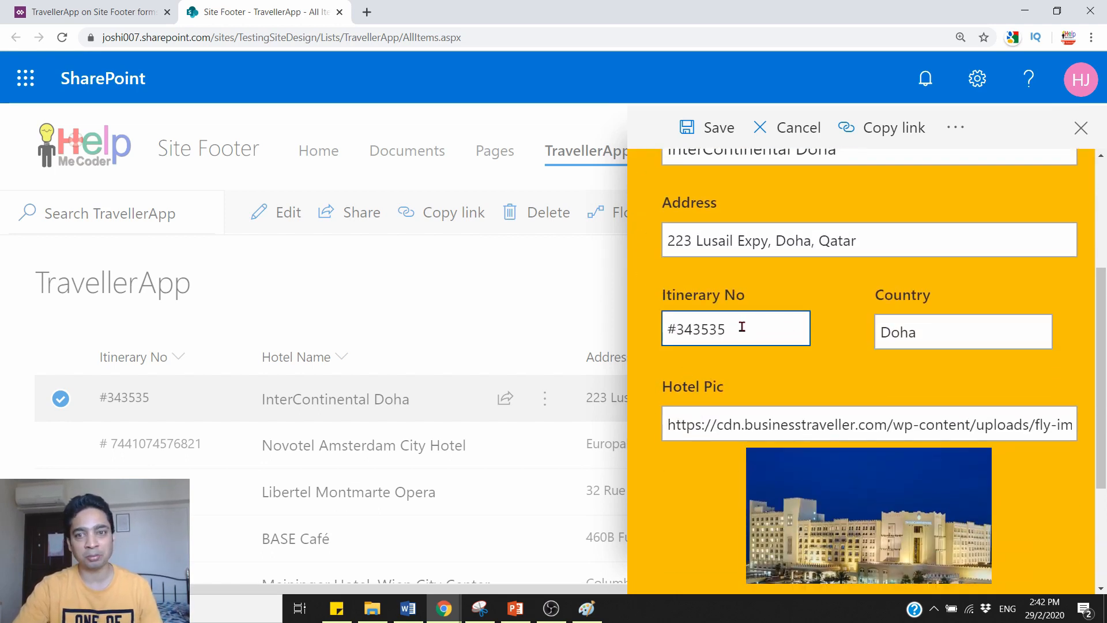
pyautogui.scroll(-1, 808, 421)
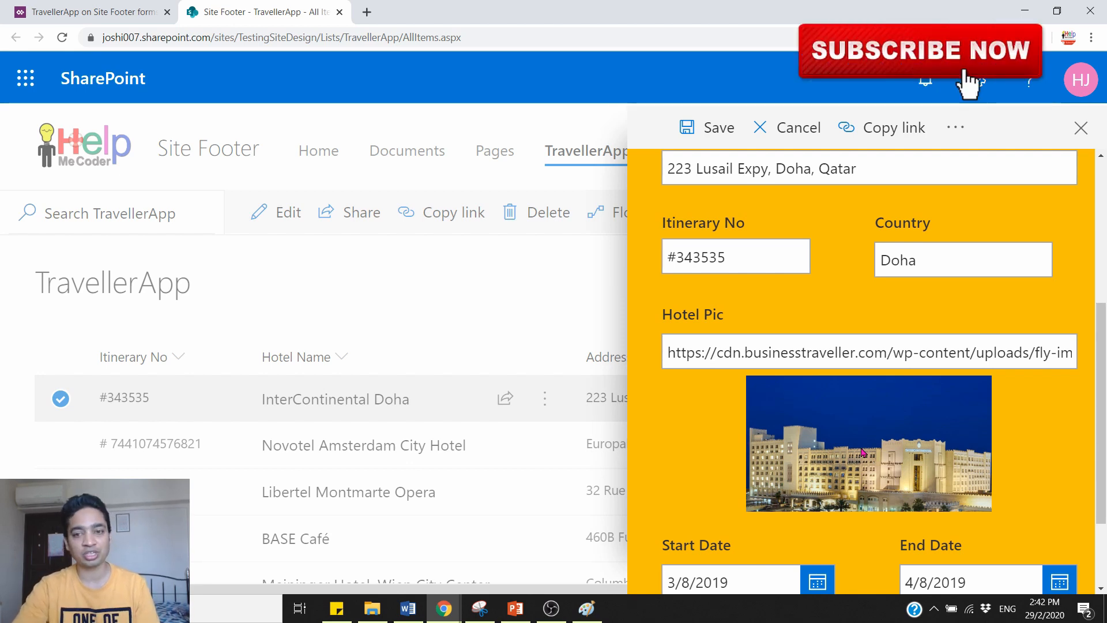
pyautogui.scroll(-2, 863, 452)
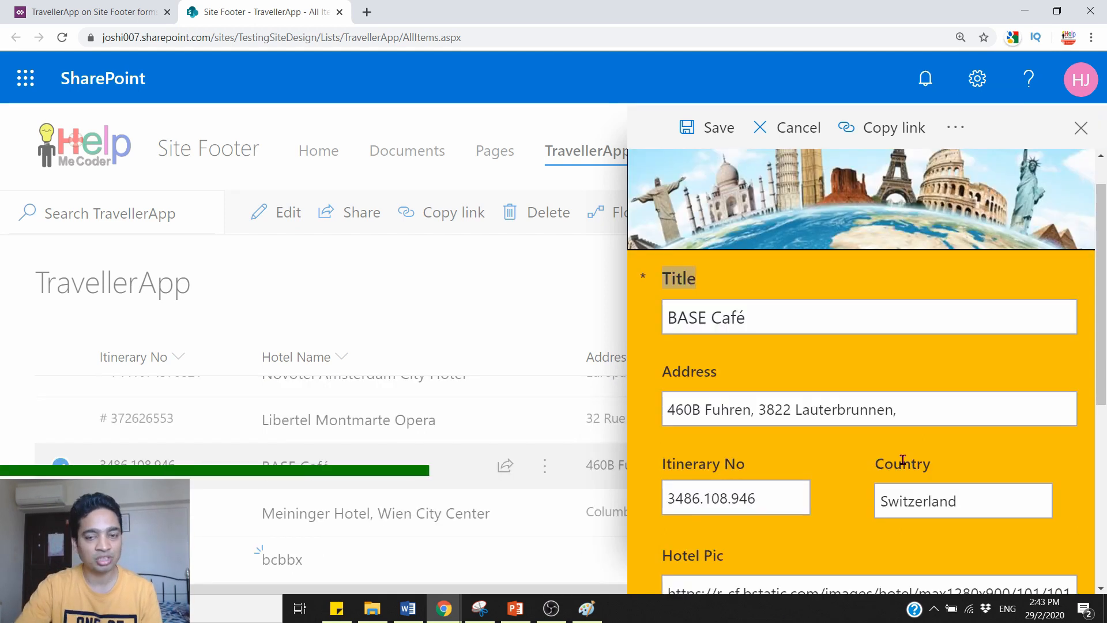
pyautogui.click(695, 500)
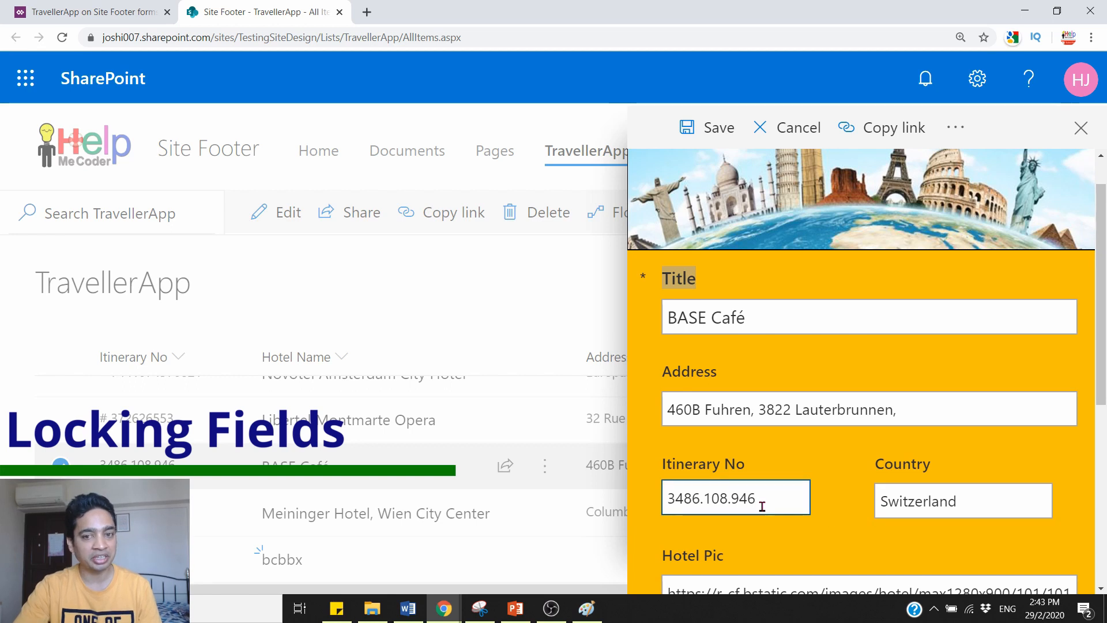
pyautogui.scroll(-1, 758, 513)
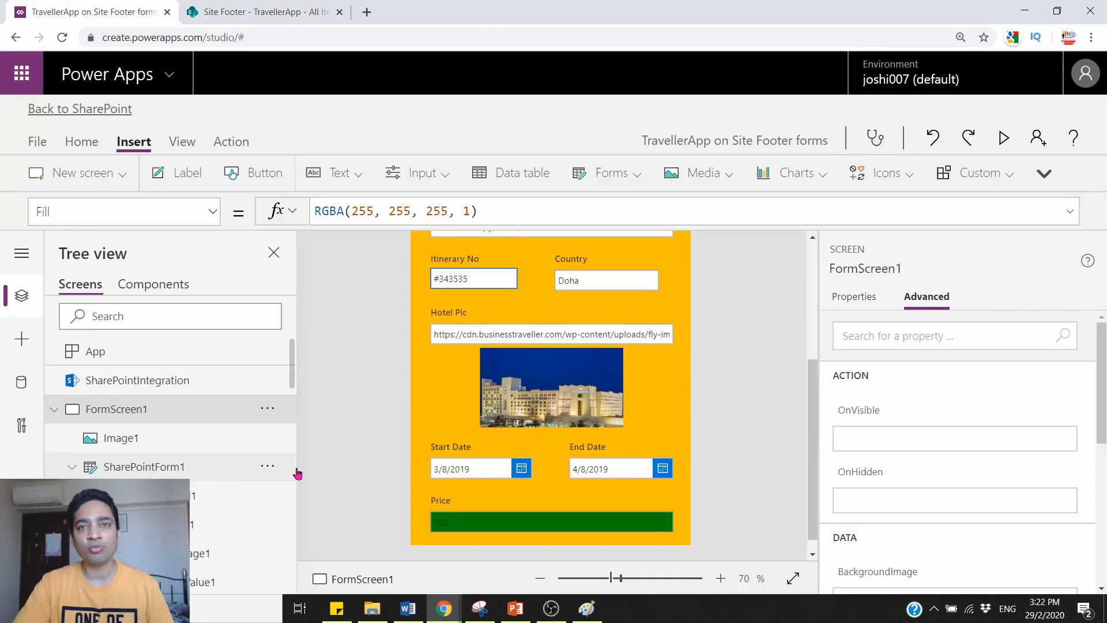
# - Back in Power Apps, unlock the Itinerary No card and set its text input's DisplayMode property to Parent.DisplayMode.View
pyautogui.click(487, 281)
pyautogui.click(492, 278)
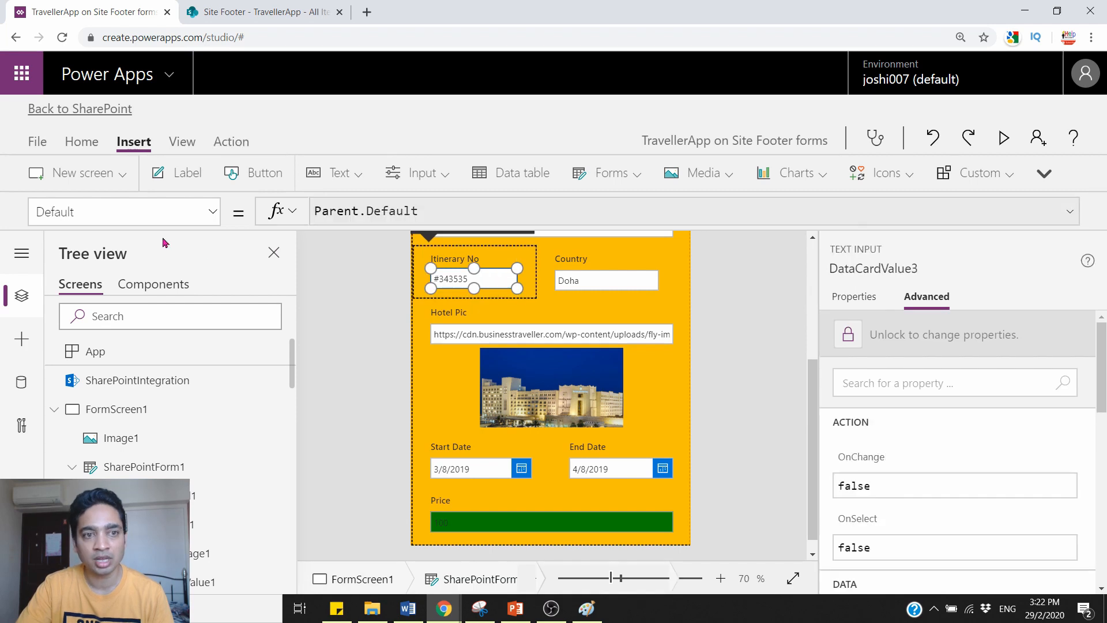
pyautogui.click(210, 214)
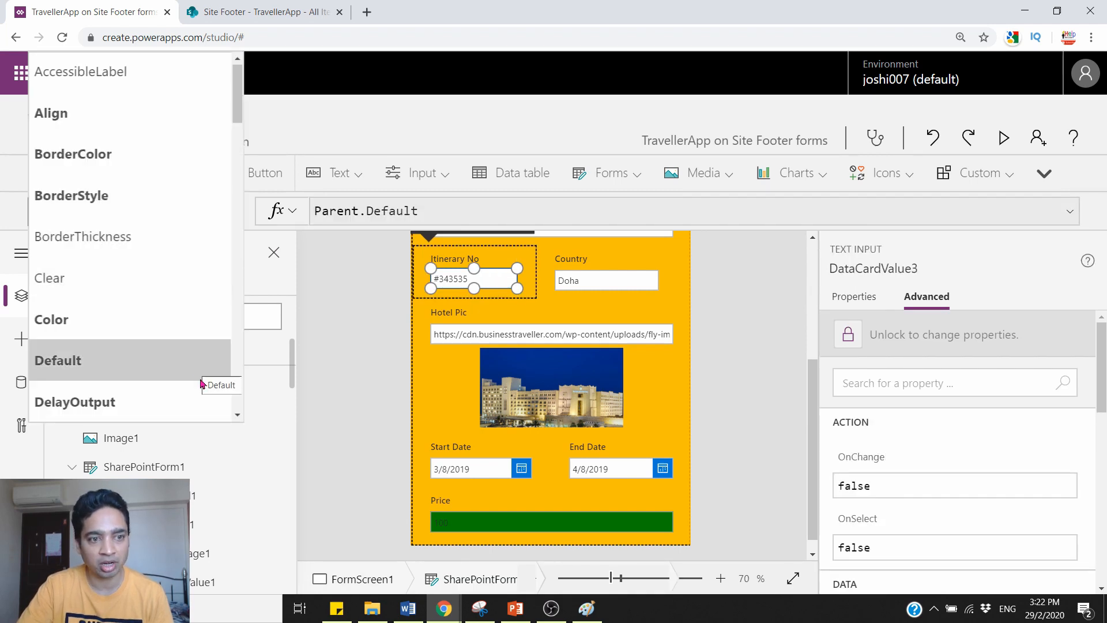
pyautogui.scroll(-3, 198, 375)
pyautogui.click(179, 350)
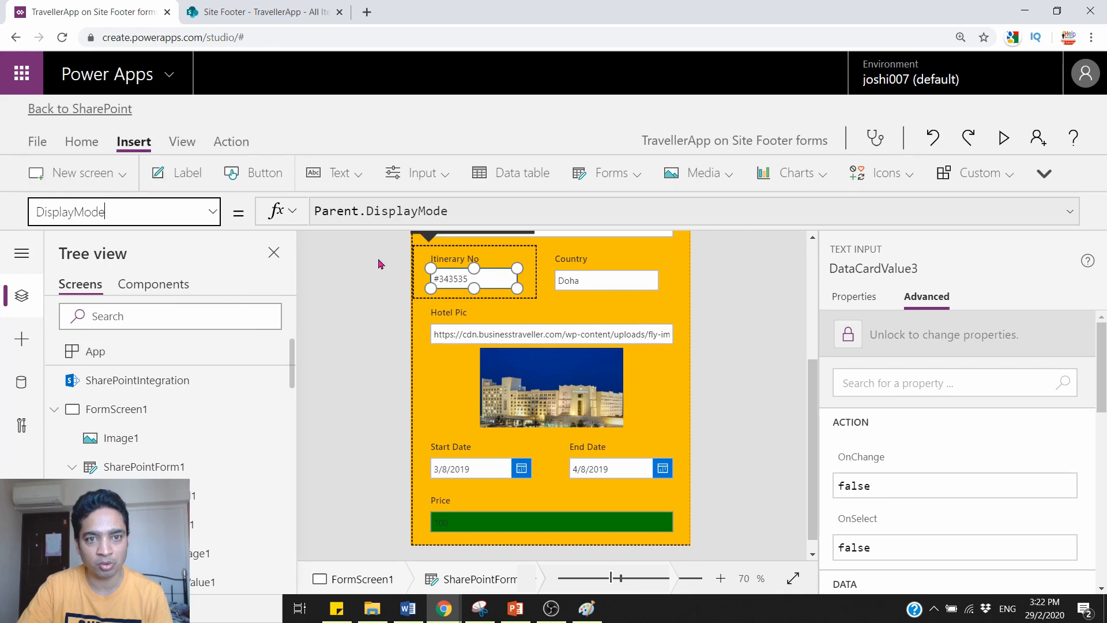
pyautogui.click(909, 339)
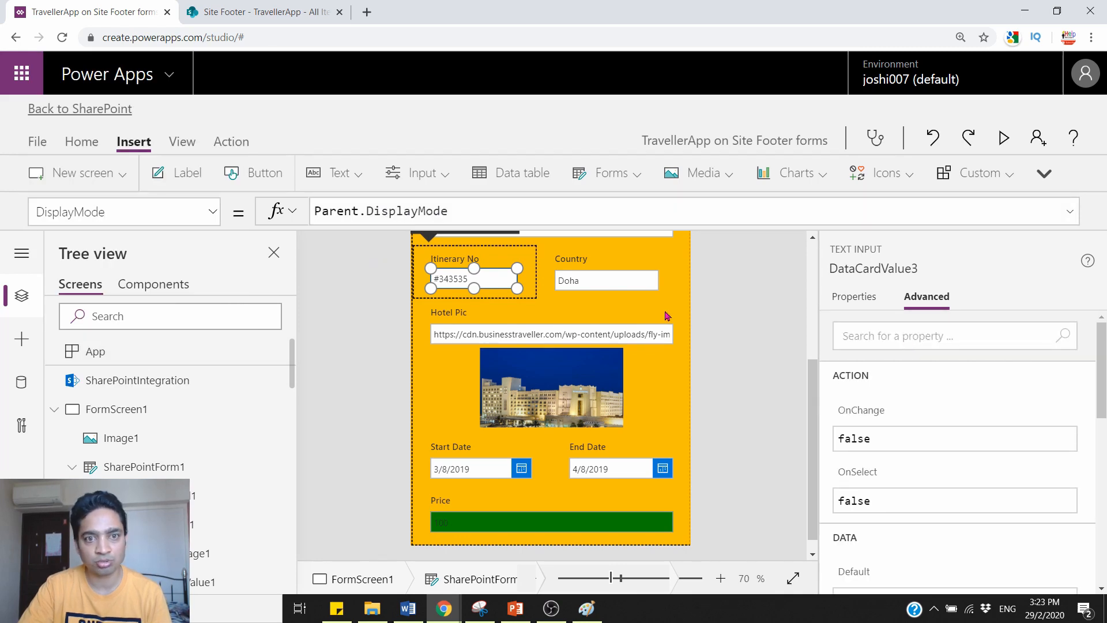
pyautogui.click(472, 212)
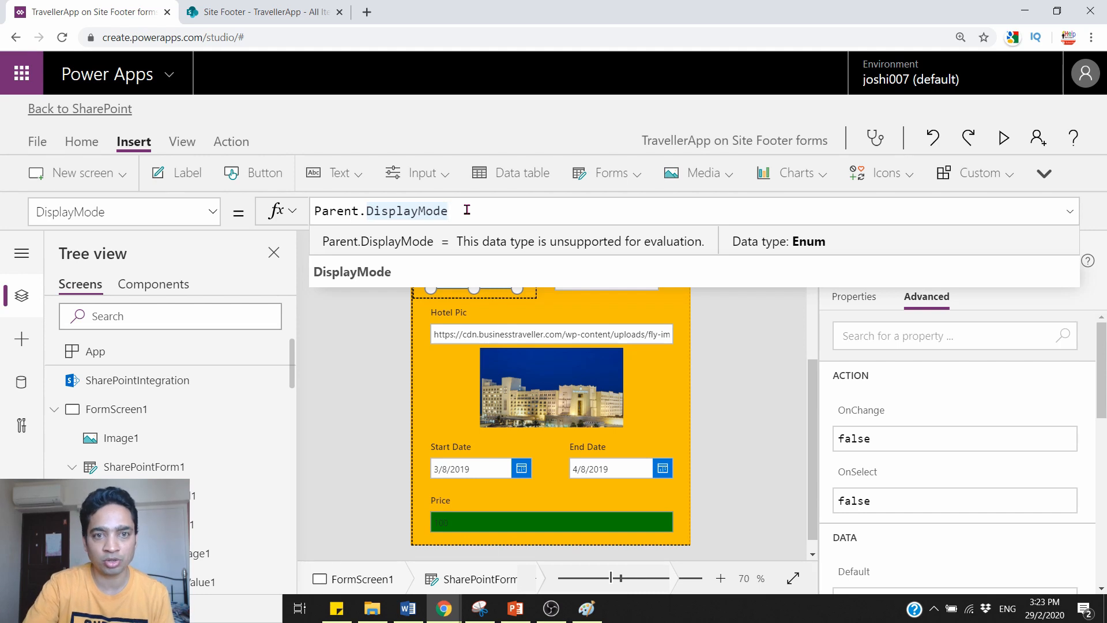
pyautogui.write('.')
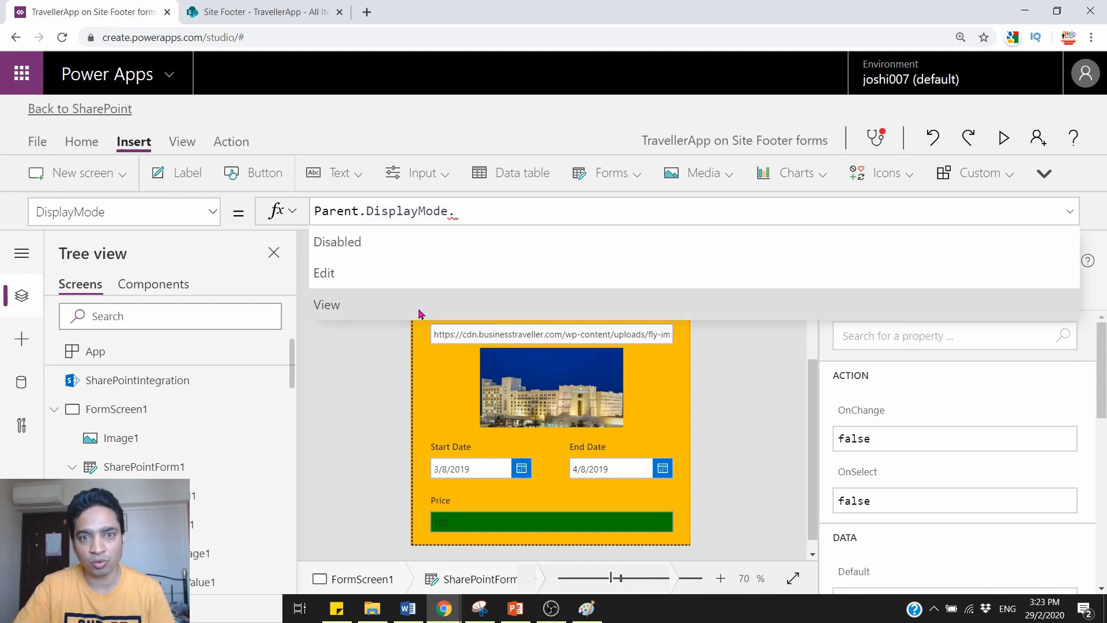
pyautogui.click(419, 313)
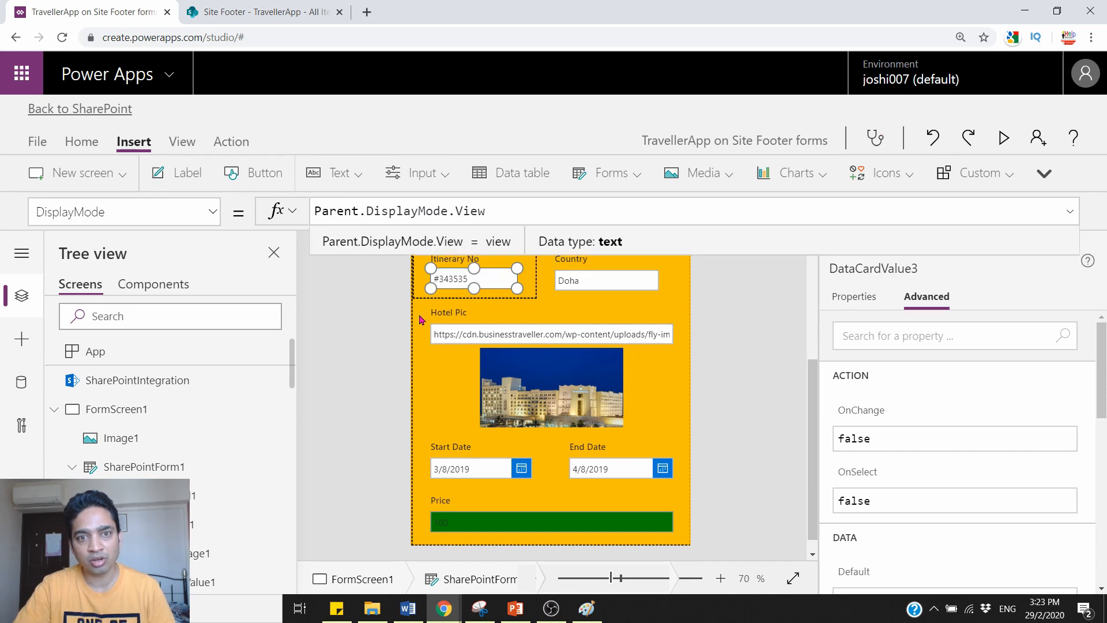
pyautogui.click(386, 348)
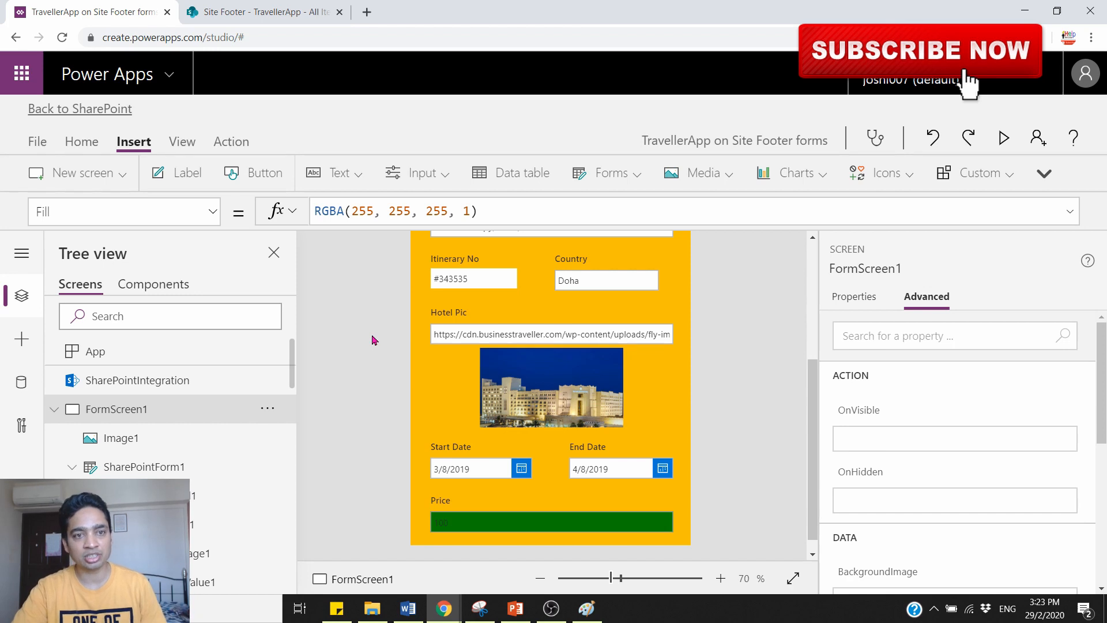
# - Save the TravellerApp form without a version note and publish it to SharePoint again
pyautogui.click(23, 80)
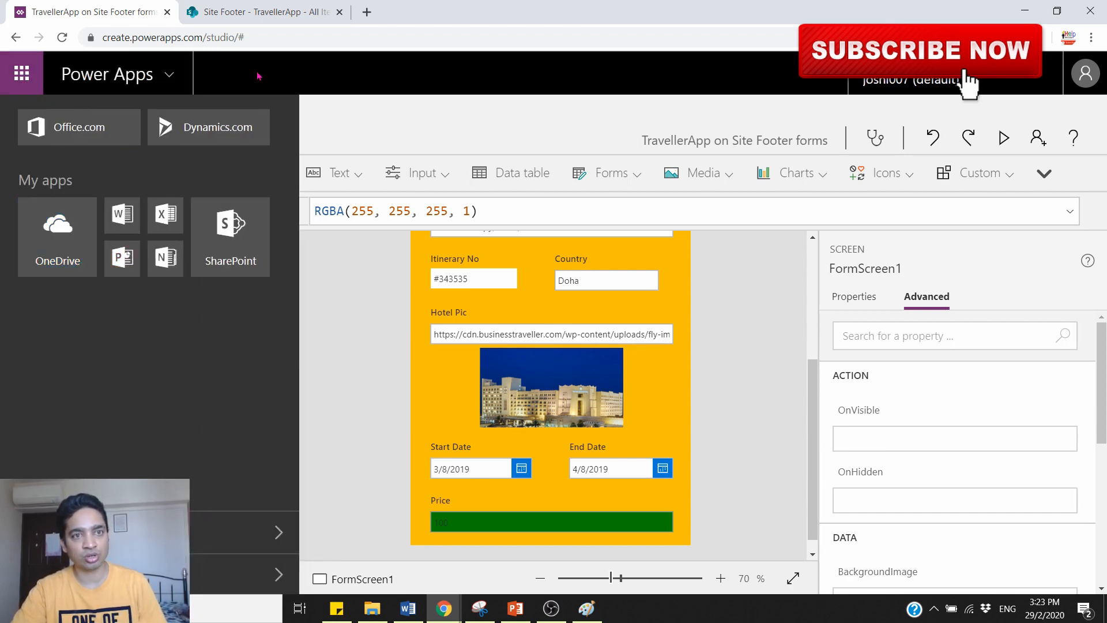
pyautogui.click(259, 77)
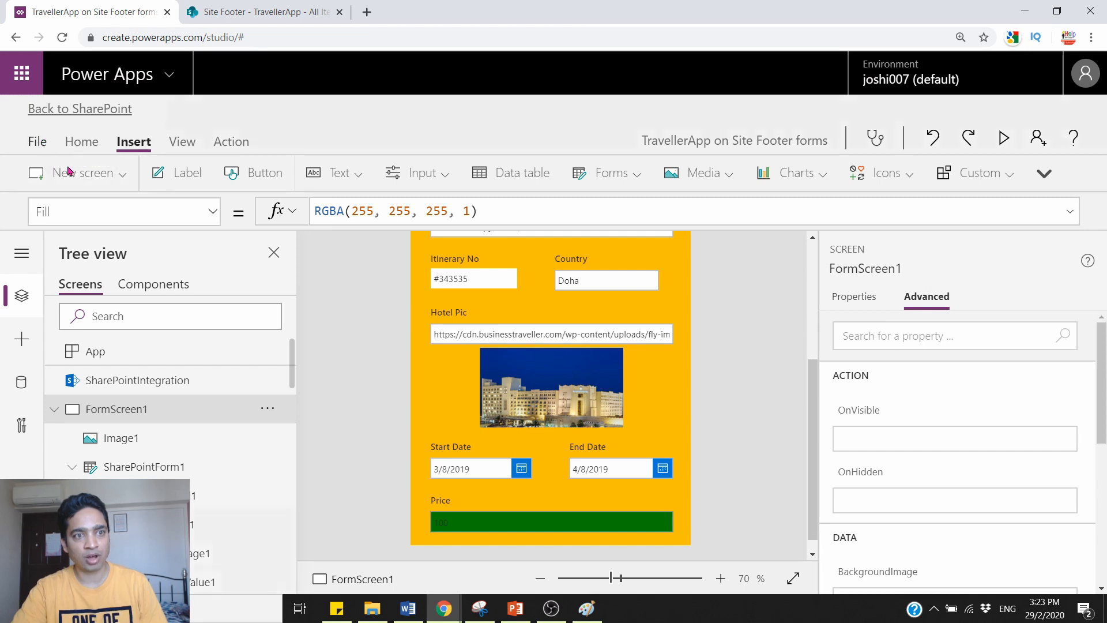
pyautogui.click(38, 141)
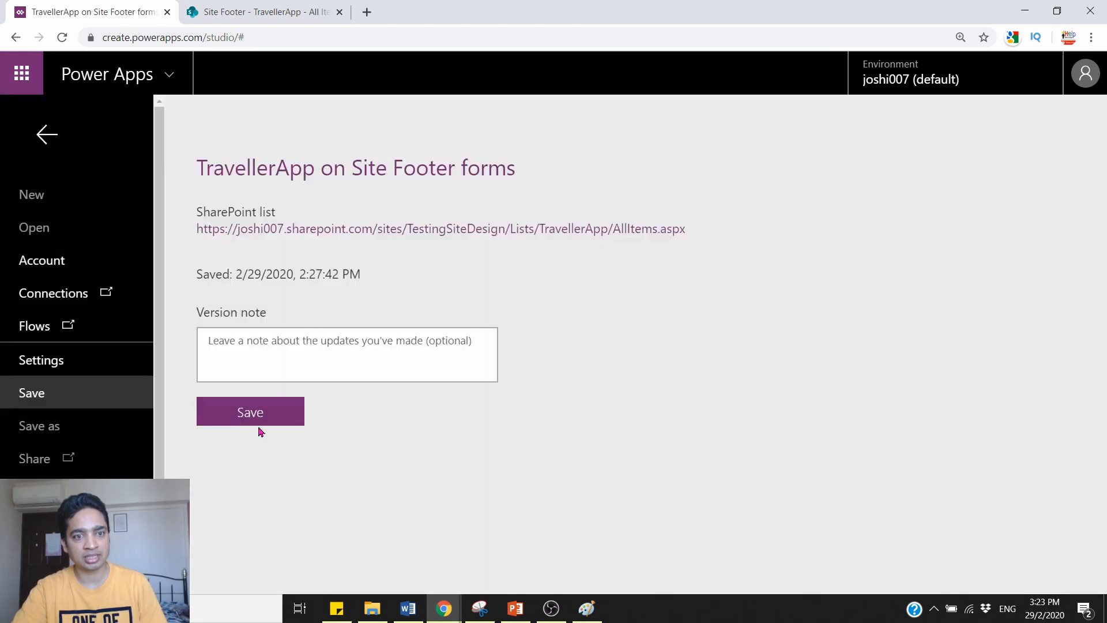
pyautogui.click(265, 420)
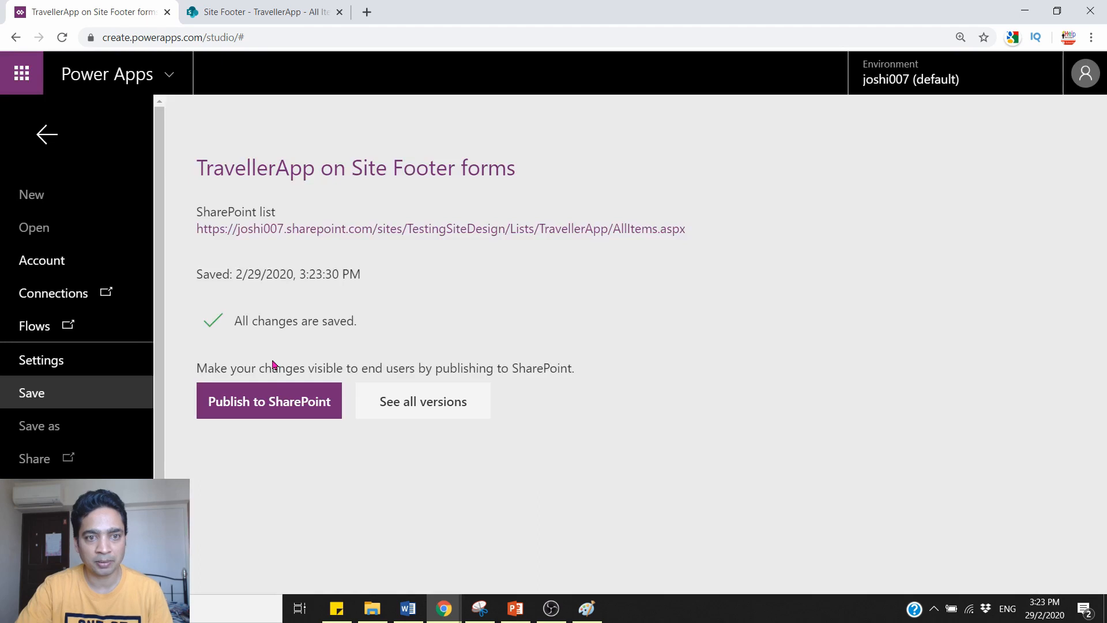
pyautogui.click(272, 416)
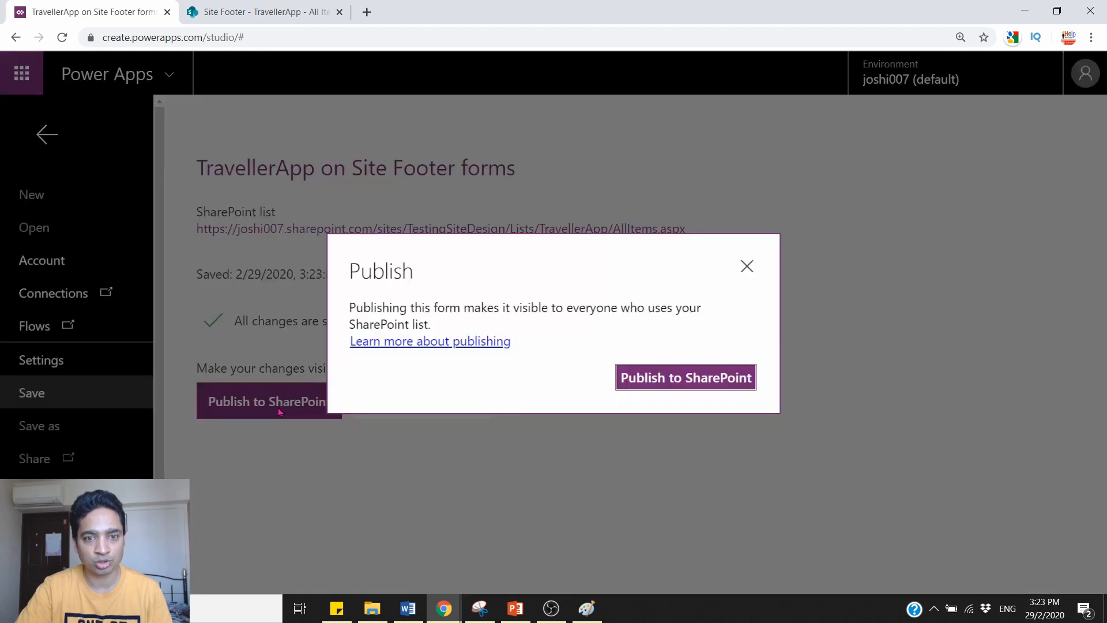
pyautogui.click(649, 380)
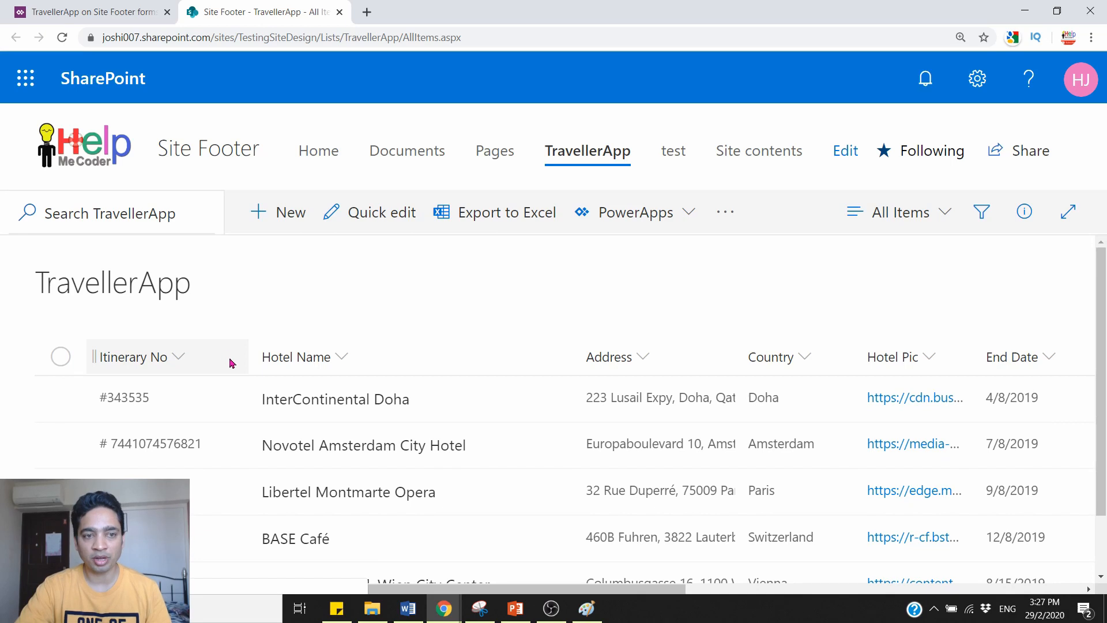
# - In the SharePoint list, check whether Itinerary No is editable in the new-item form and in the InterContinental Doha edit form
pyautogui.click(285, 221)
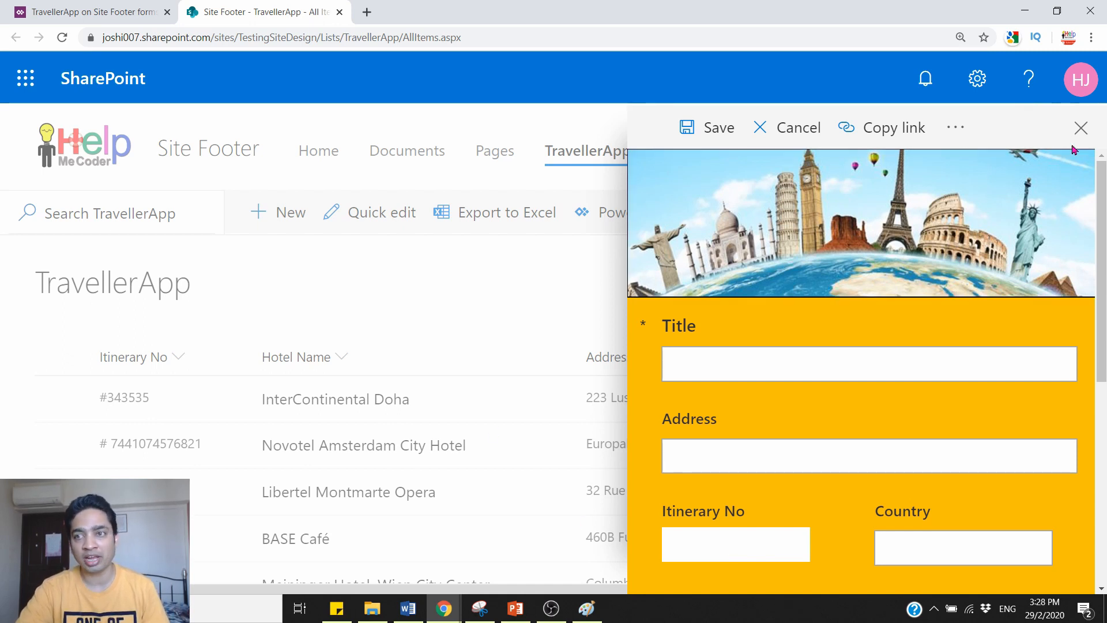
pyautogui.click(1081, 129)
pyautogui.click(60, 397)
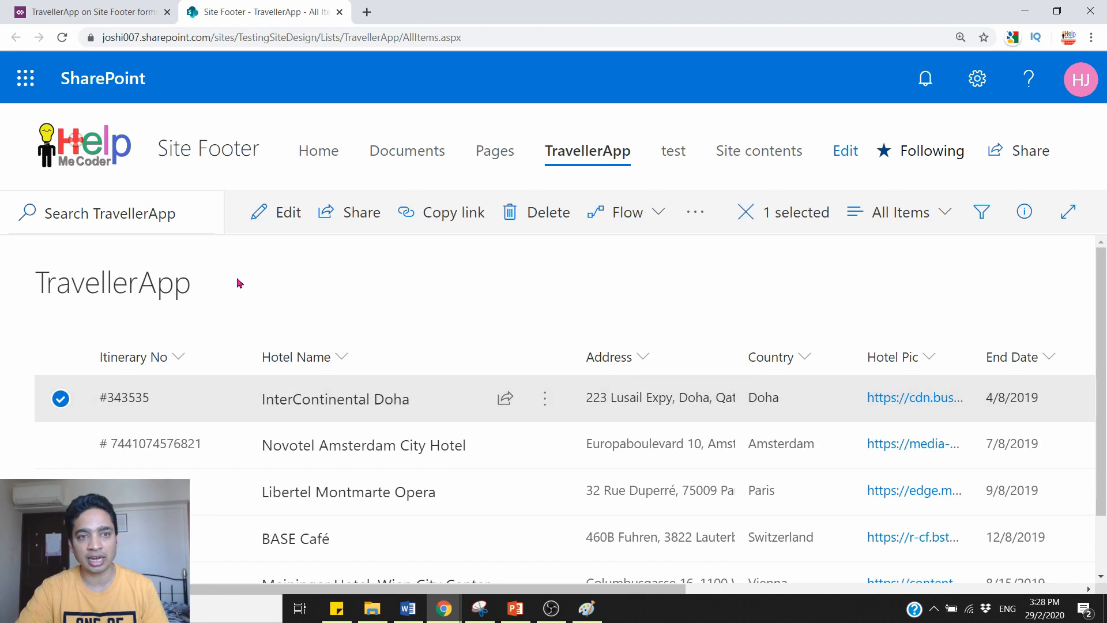
pyautogui.click(284, 212)
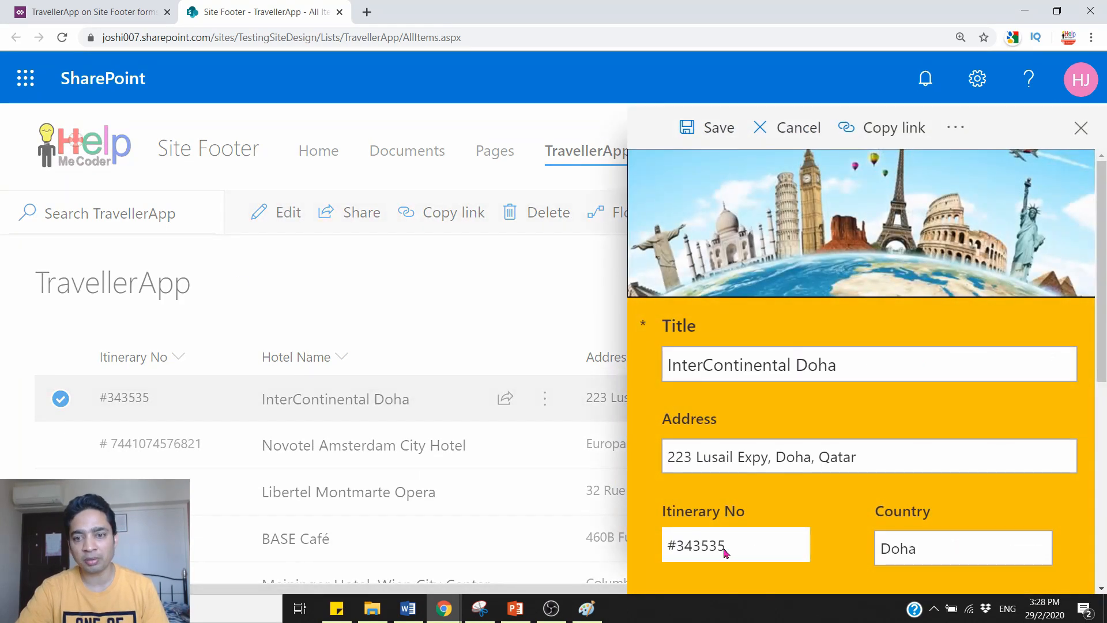
pyautogui.tripleClick(741, 550)
pyautogui.click(742, 552)
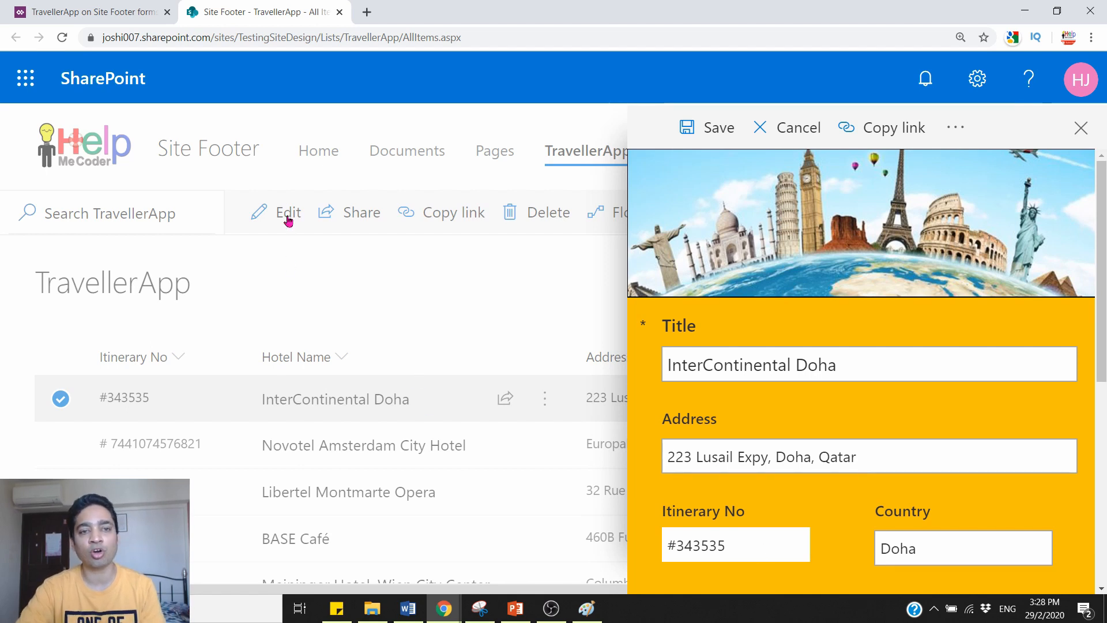
pyautogui.click(1081, 128)
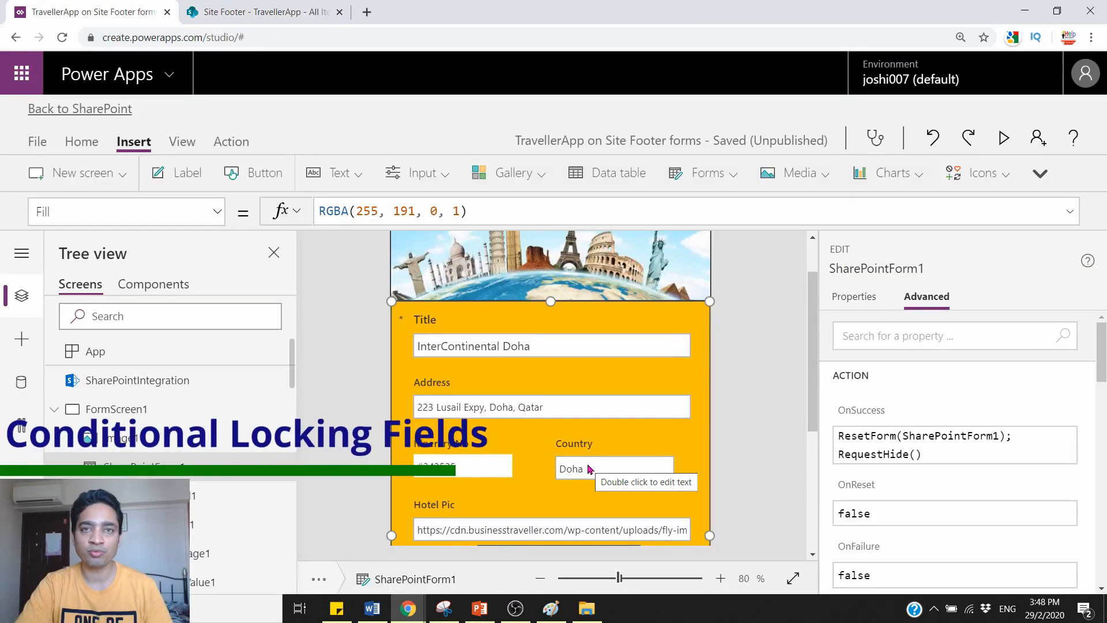
# - Begin an If function ahead of Parent.DisplayMode.View in the DisplayMode formula of the Itinerary No text input
pyautogui.click(510, 472)
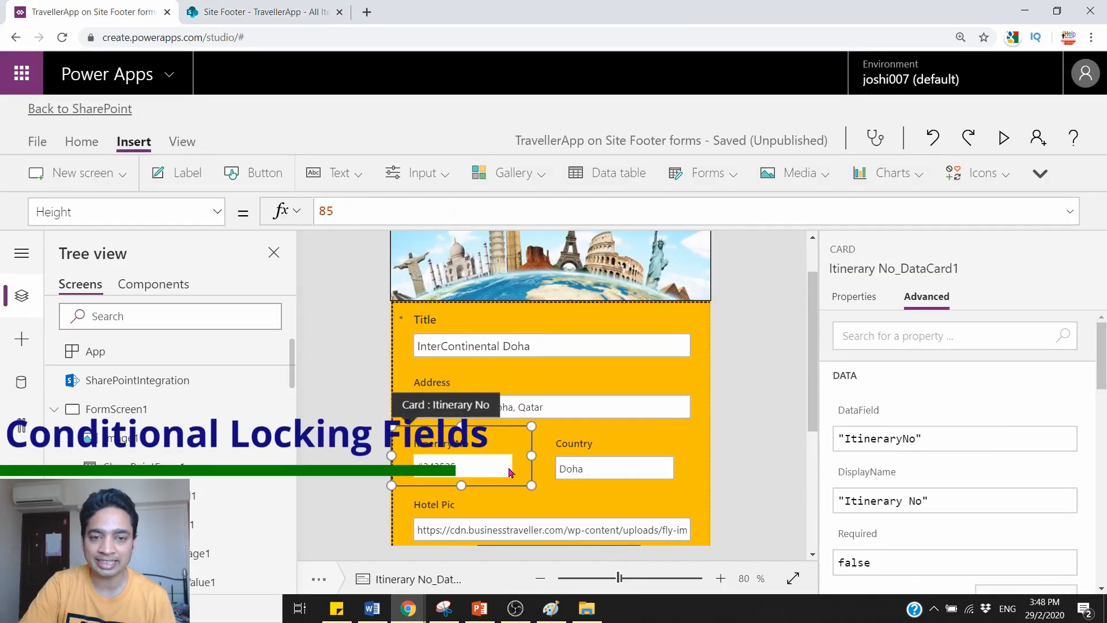
pyautogui.click(507, 472)
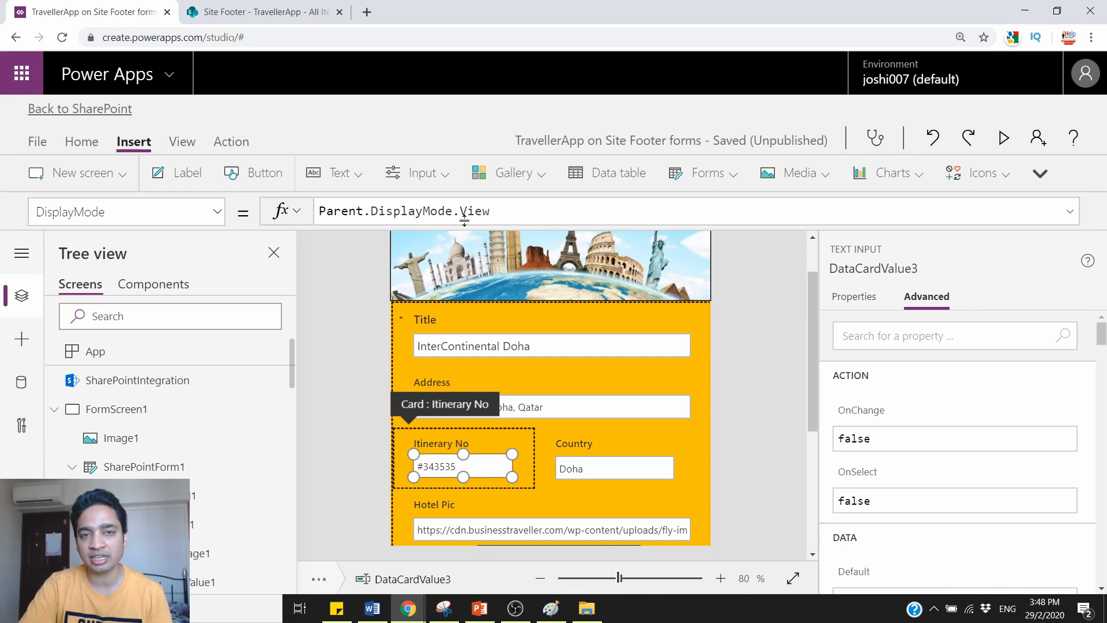
pyautogui.click(350, 222)
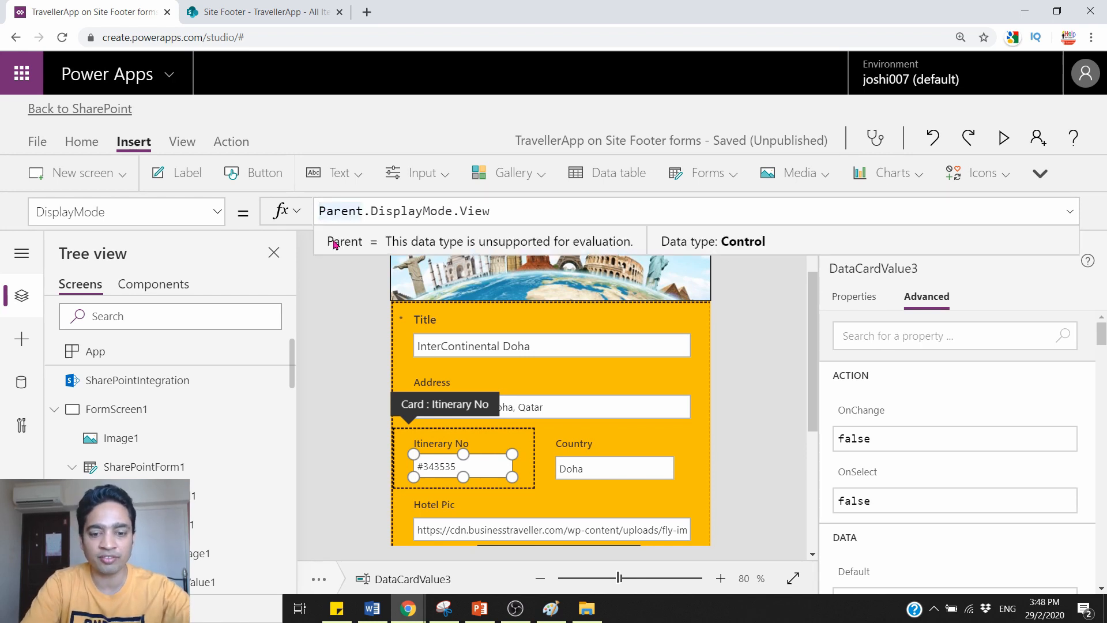
pyautogui.write('IF')
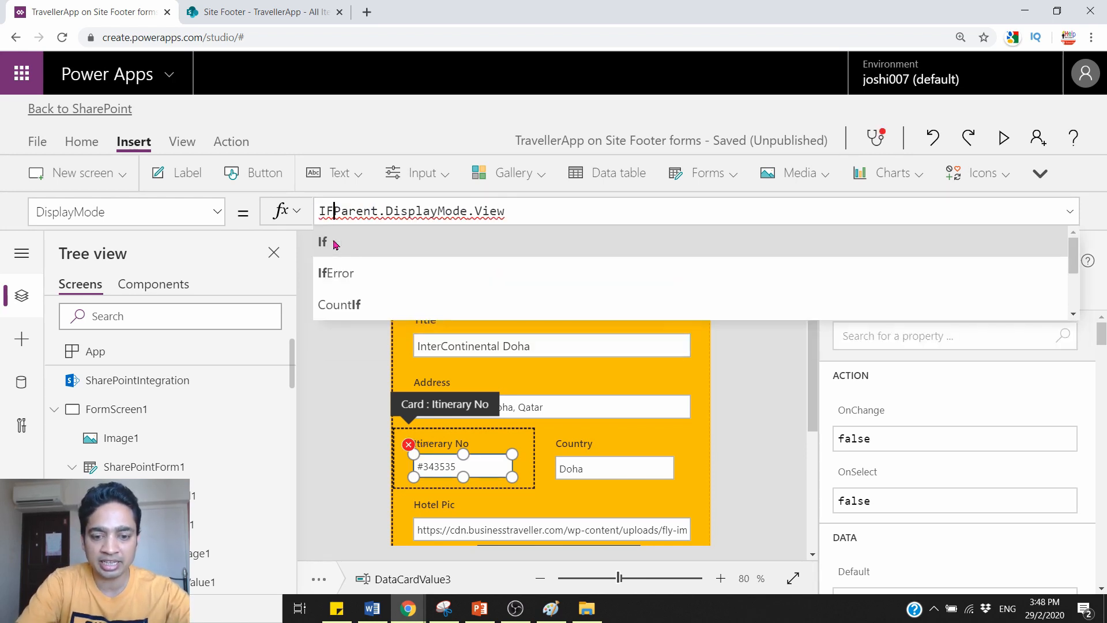
pyautogui.click(330, 242)
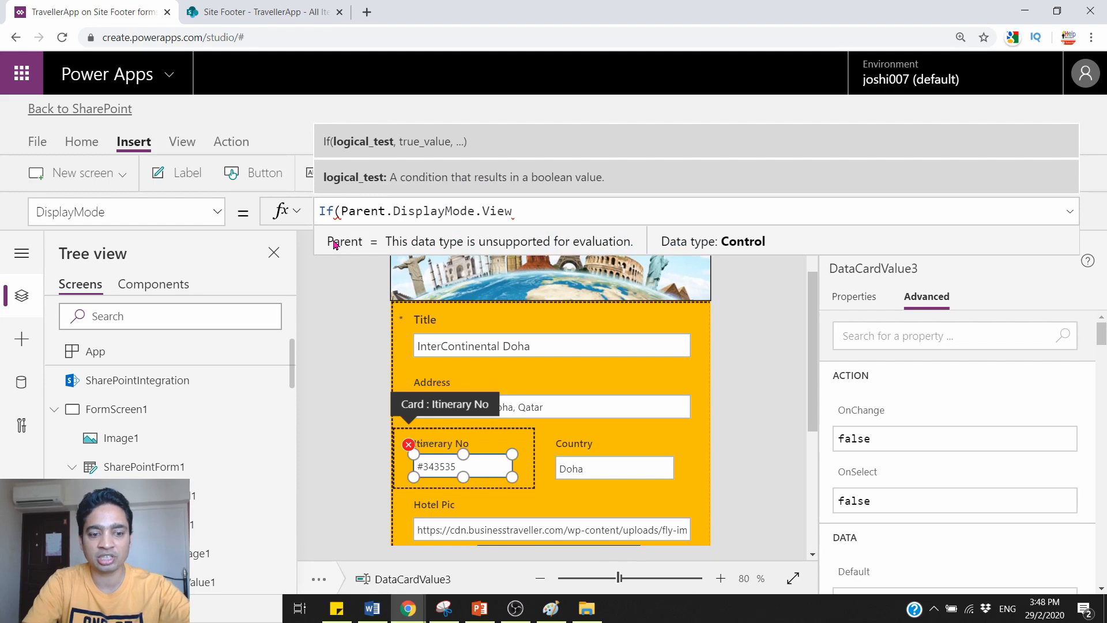
# - Enter SharePointForm1.Mode = FormMode.Edit as the logical test of the If formula
pyautogui.write('SHA')
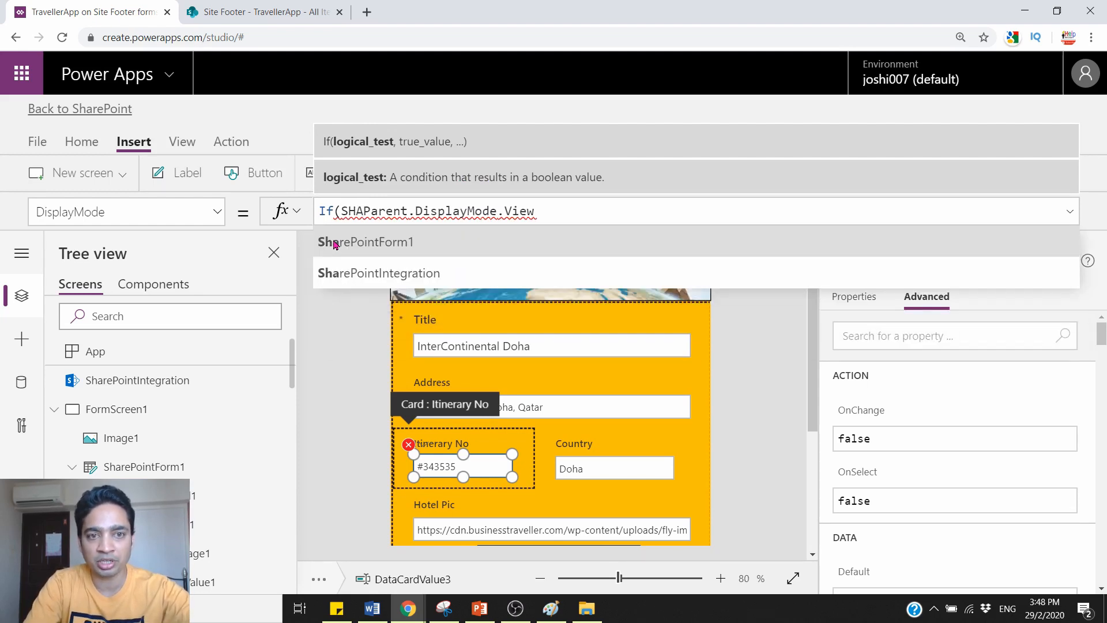
pyautogui.write('RE')
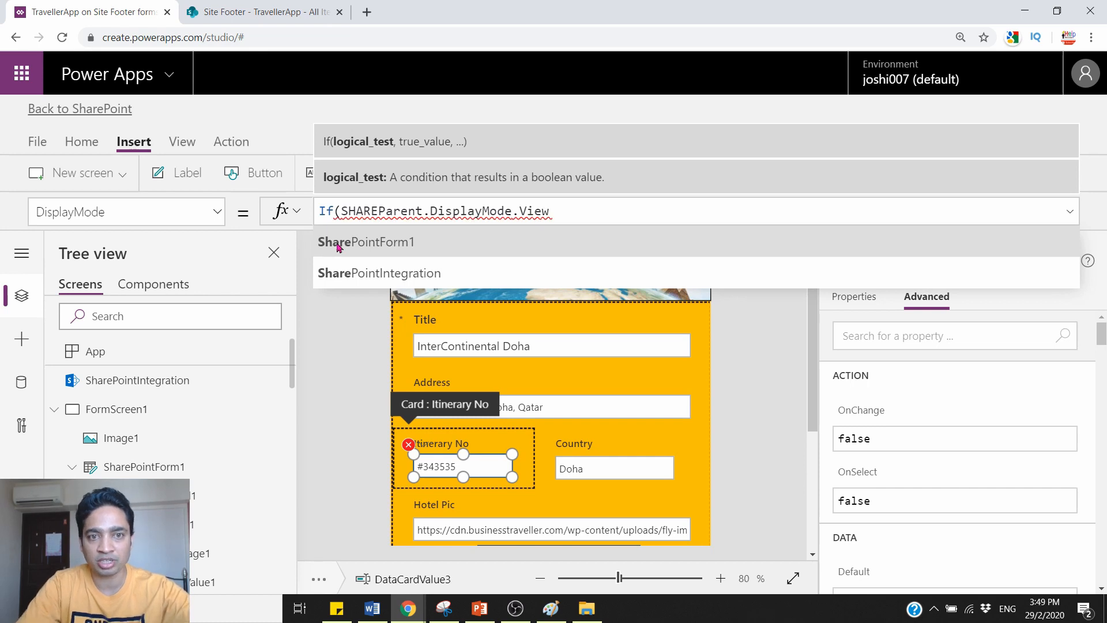
pyautogui.click(338, 244)
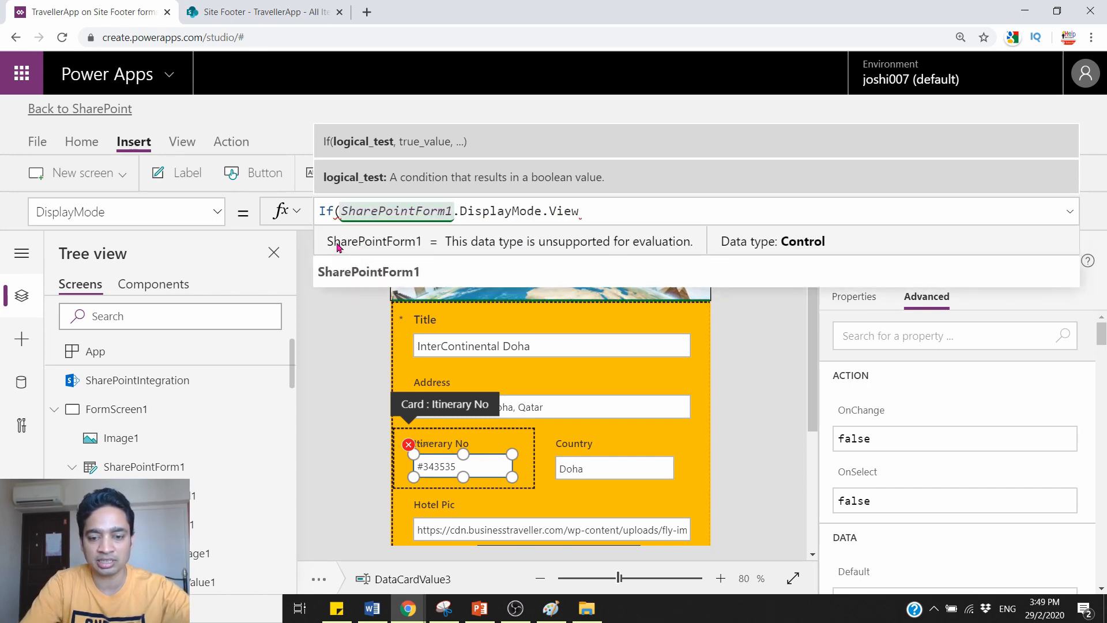
pyautogui.write('.')
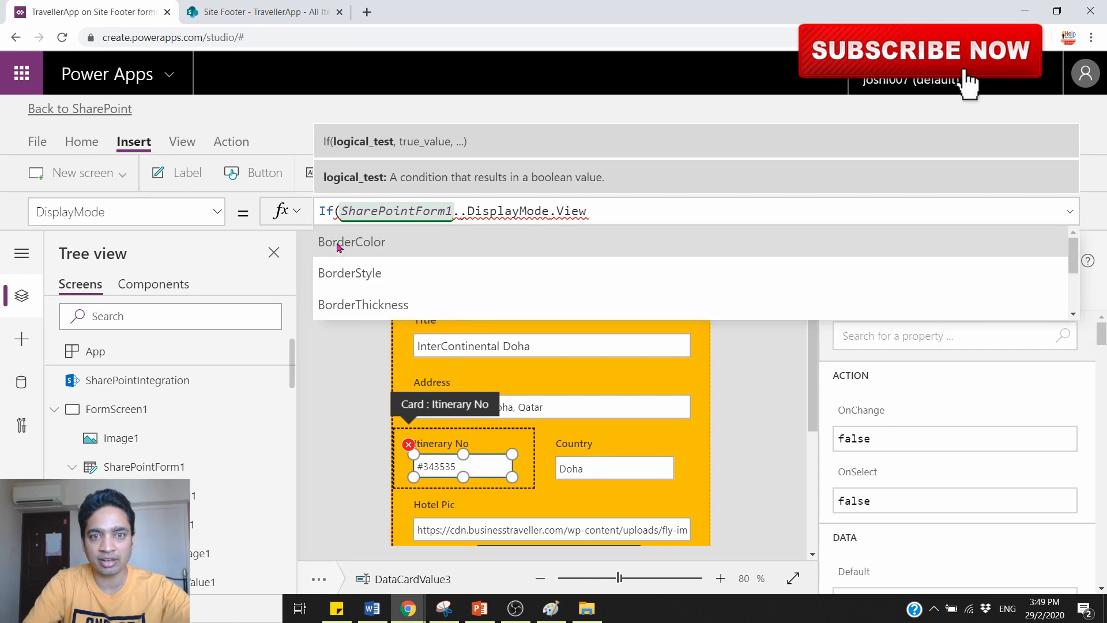
pyautogui.write('MODE')
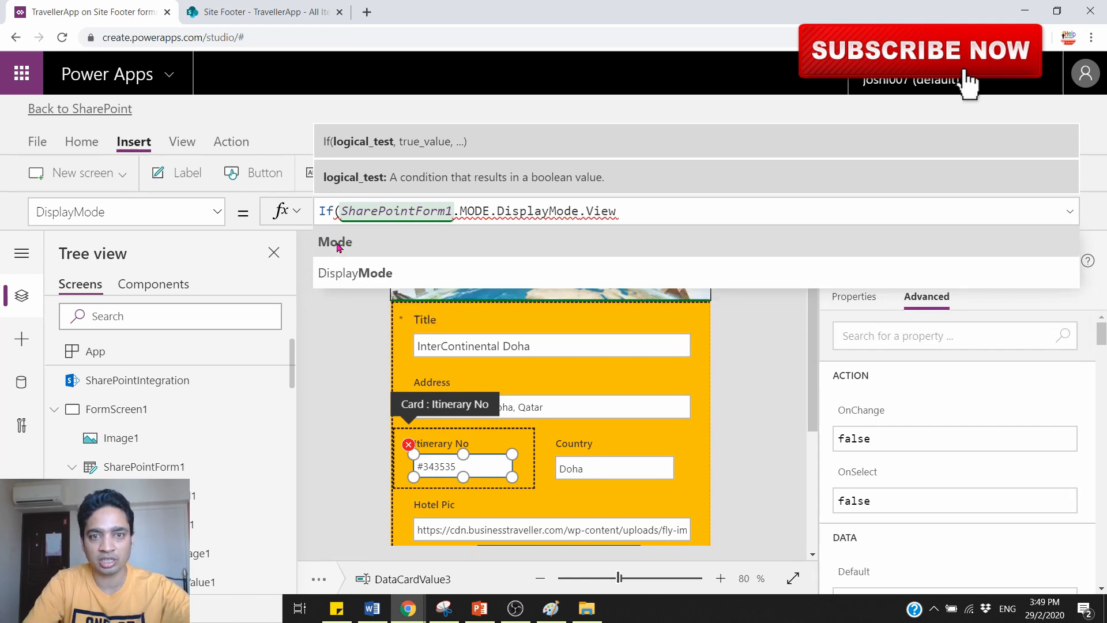
pyautogui.click(338, 245)
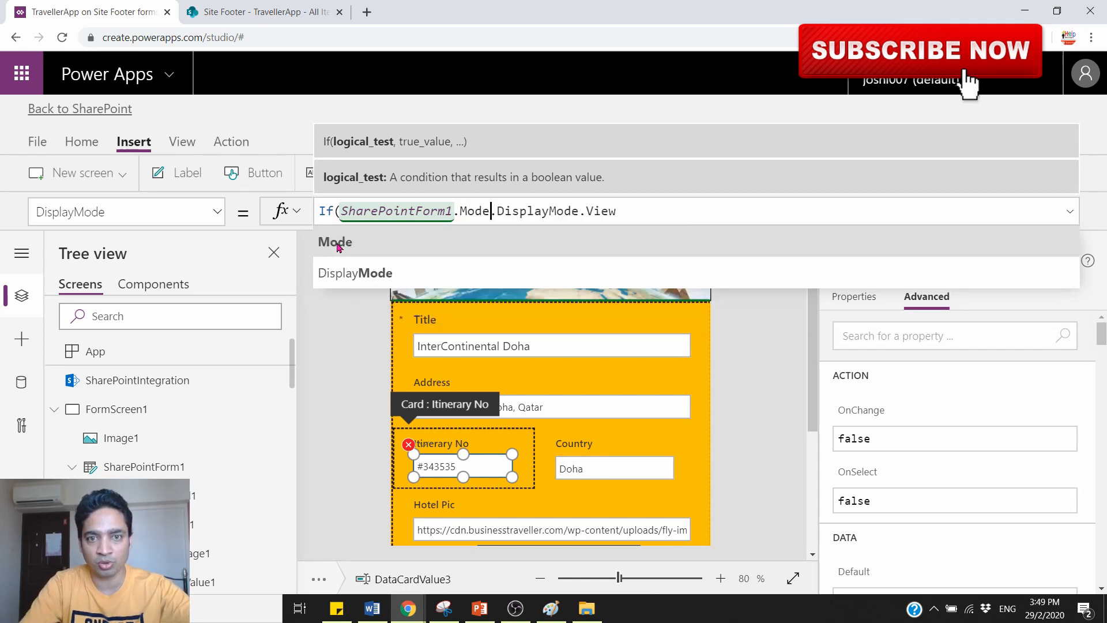
pyautogui.write('=')
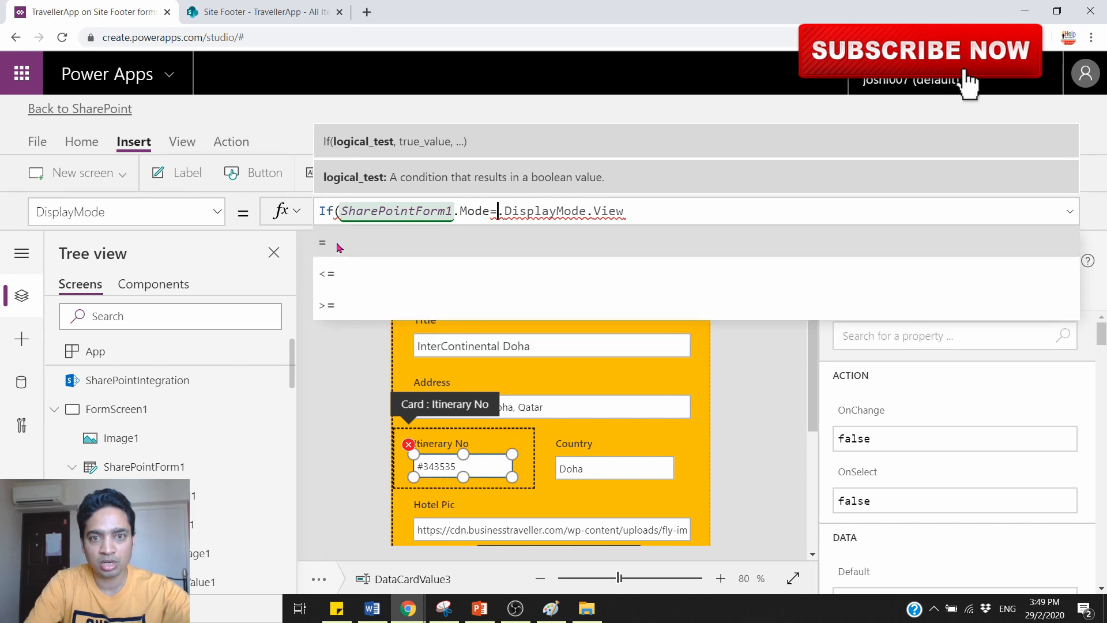
pyautogui.write(' FORM')
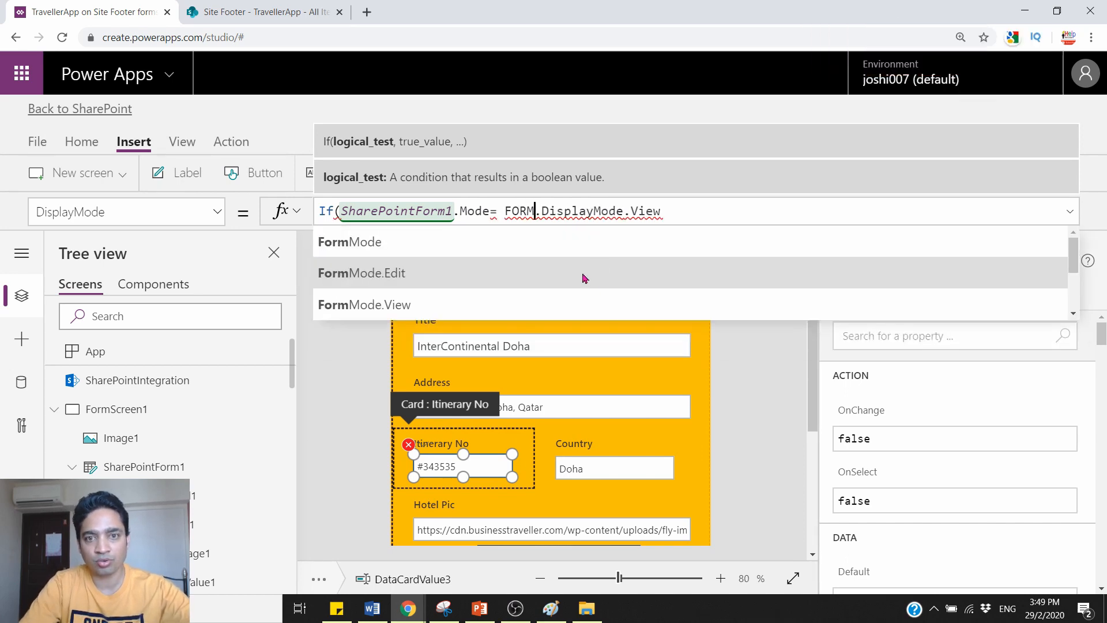
pyautogui.click(587, 279)
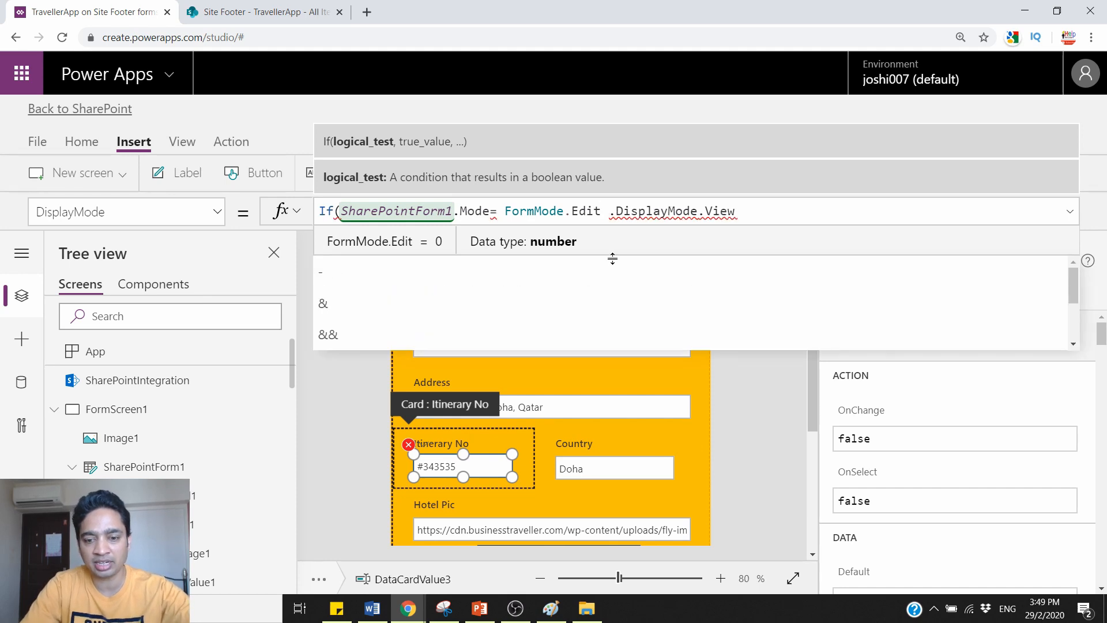
# - Complete the If formula with Parent.DisplayMode.View as the true value and Parent.DisplayMode.Edit as the else value
pyautogui.write('PA')
pyautogui.press('BackSpace')
pyautogui.press('BackSpace')
pyautogui.press('BackSpace')
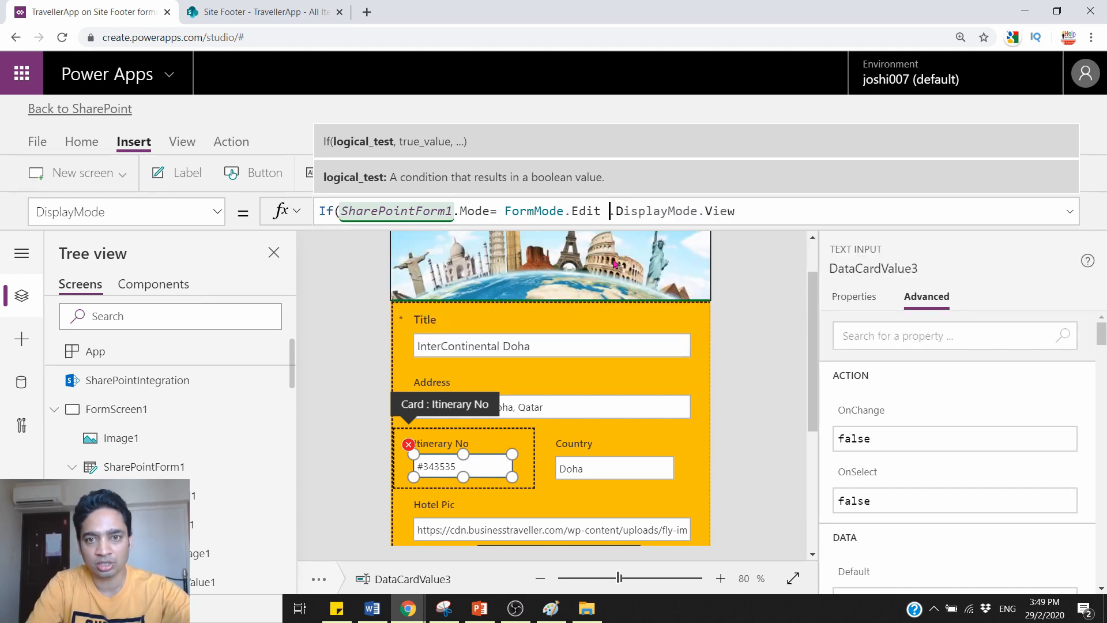
pyautogui.write(', ')
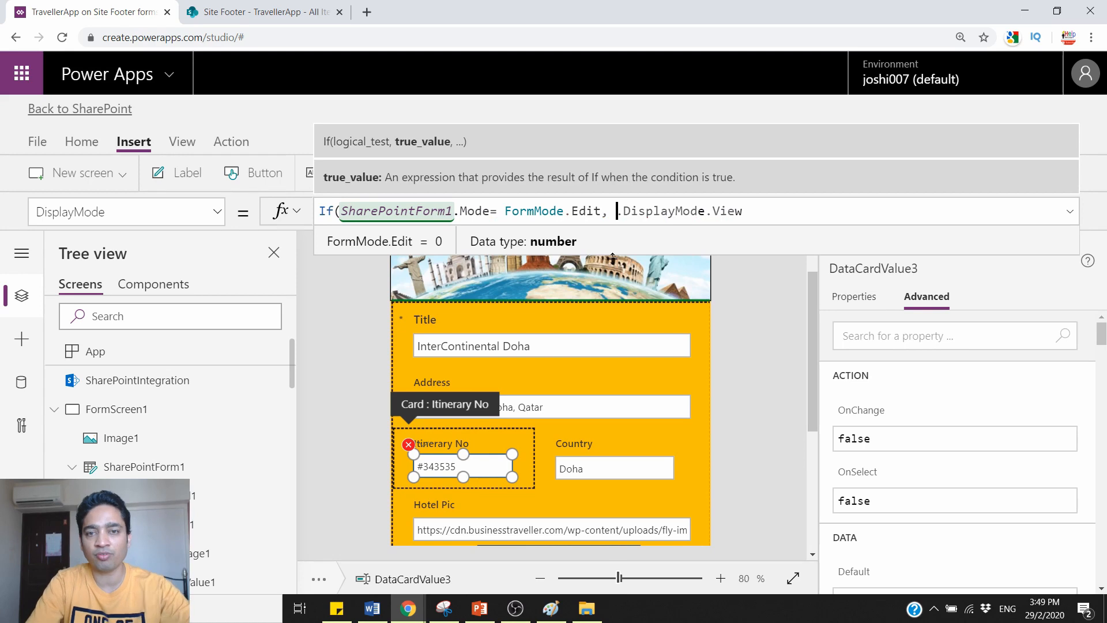
pyautogui.write('PARE')
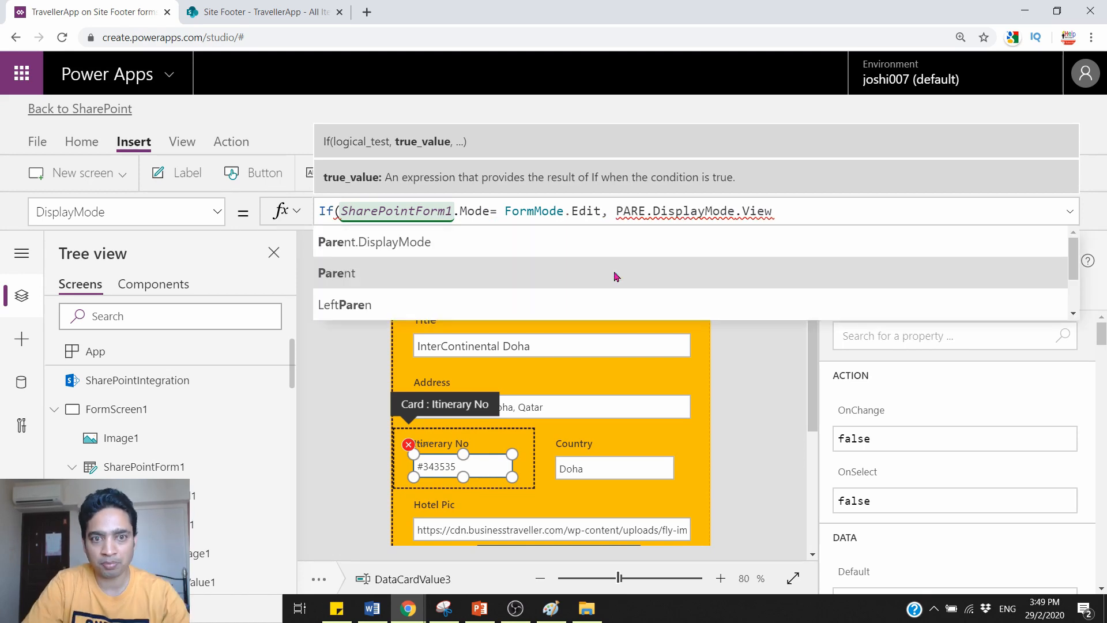
pyautogui.click(613, 273)
pyautogui.click(817, 210)
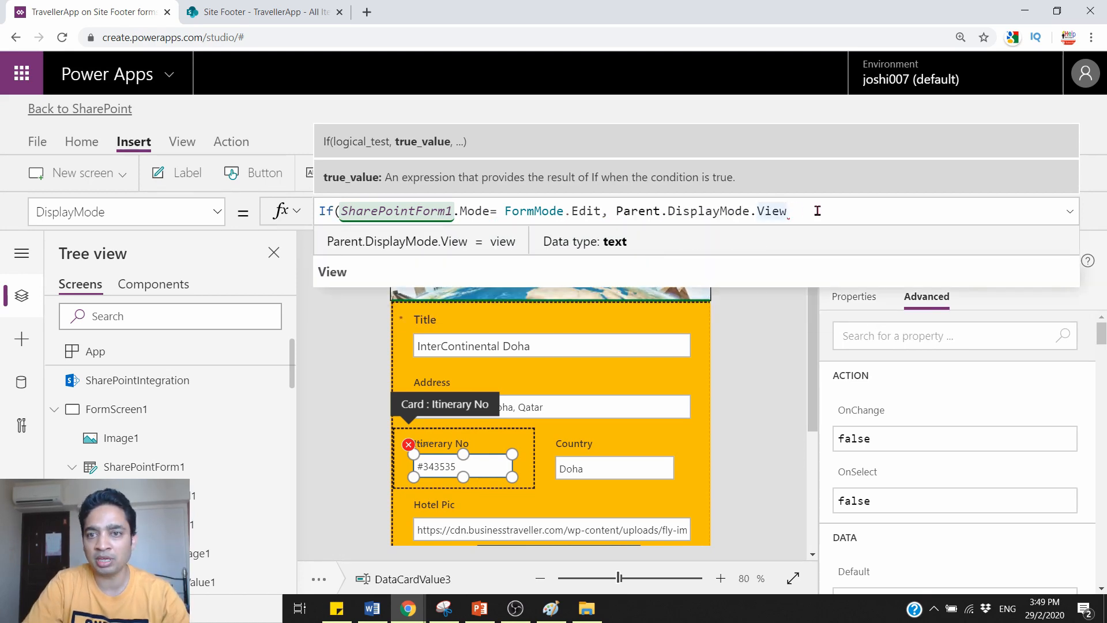
pyautogui.write(',PA')
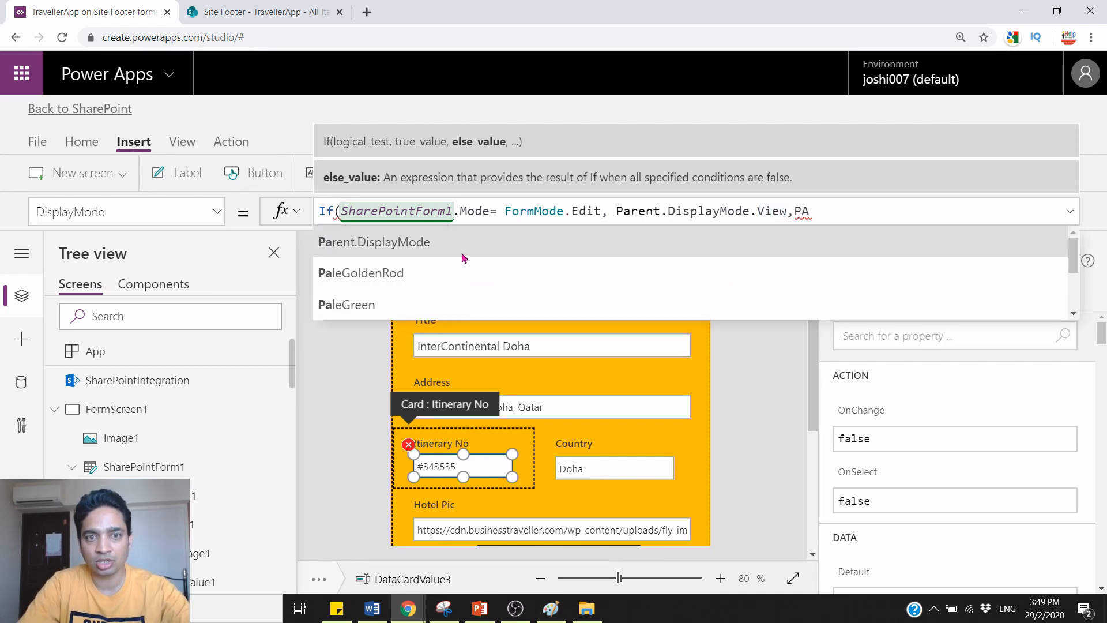
pyautogui.click(613, 252)
pyautogui.write('.Ed')
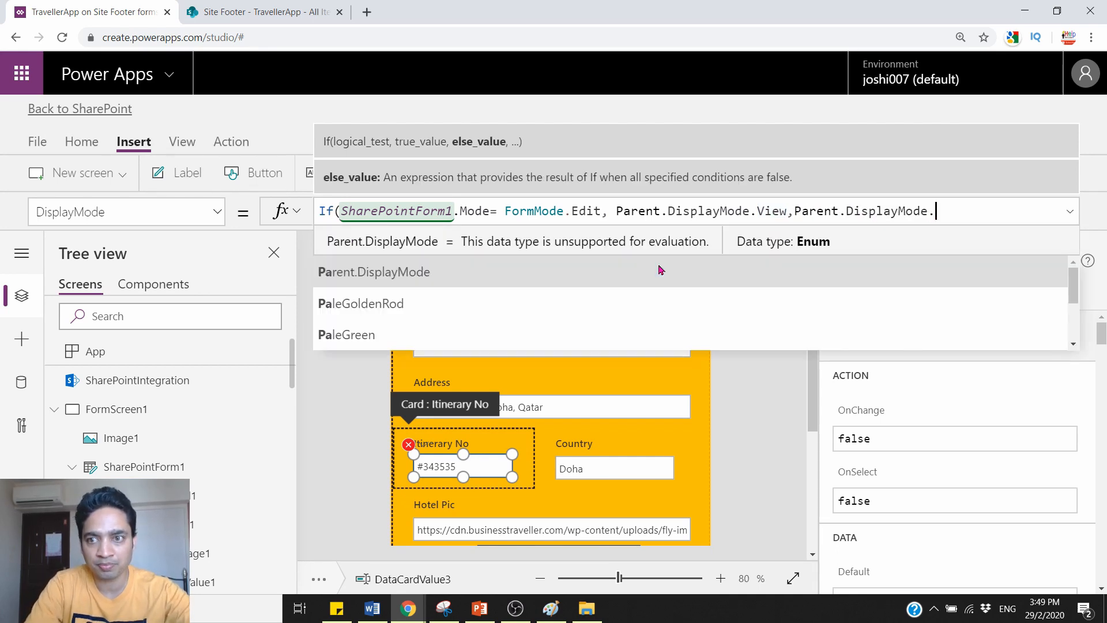
pyautogui.press('Return')
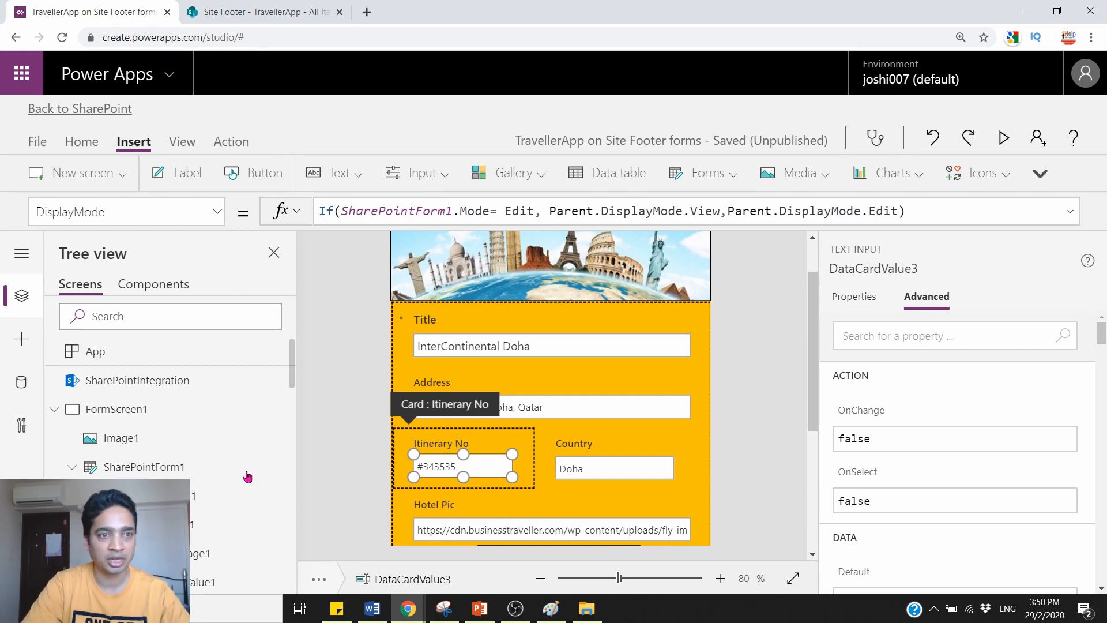
# - Publish the saved TravellerApp form to SharePoint again
pyautogui.click(39, 142)
pyautogui.click(290, 405)
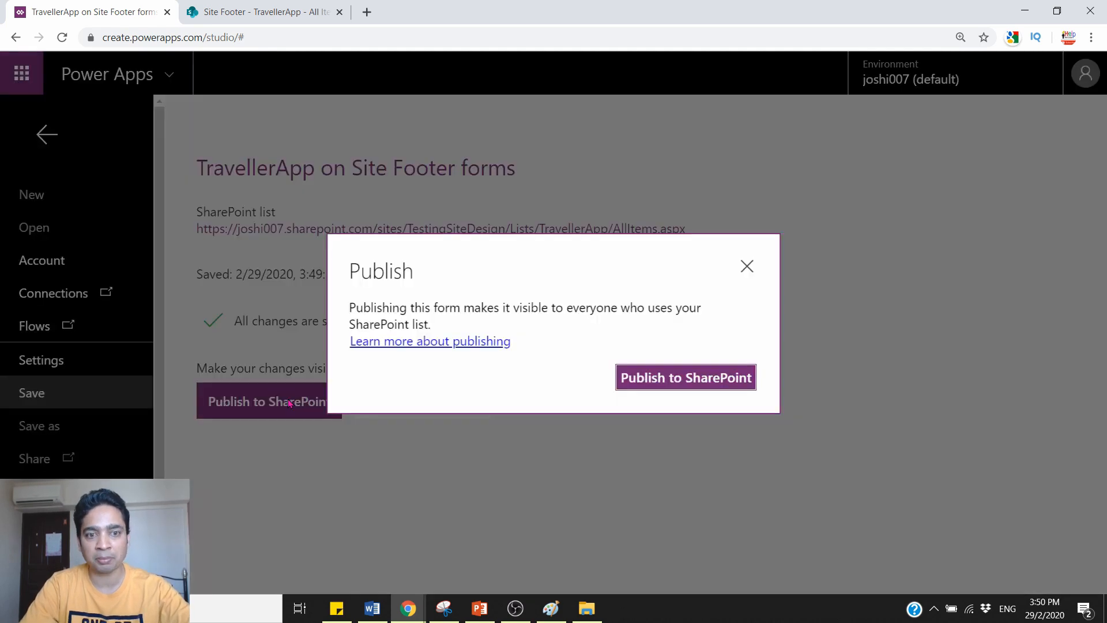
pyautogui.click(686, 378)
# - Switch to the SharePoint list, reload it, and test entering GXG as Itinerary No in a new-item form, closing it without saving
pyautogui.click(262, 12)
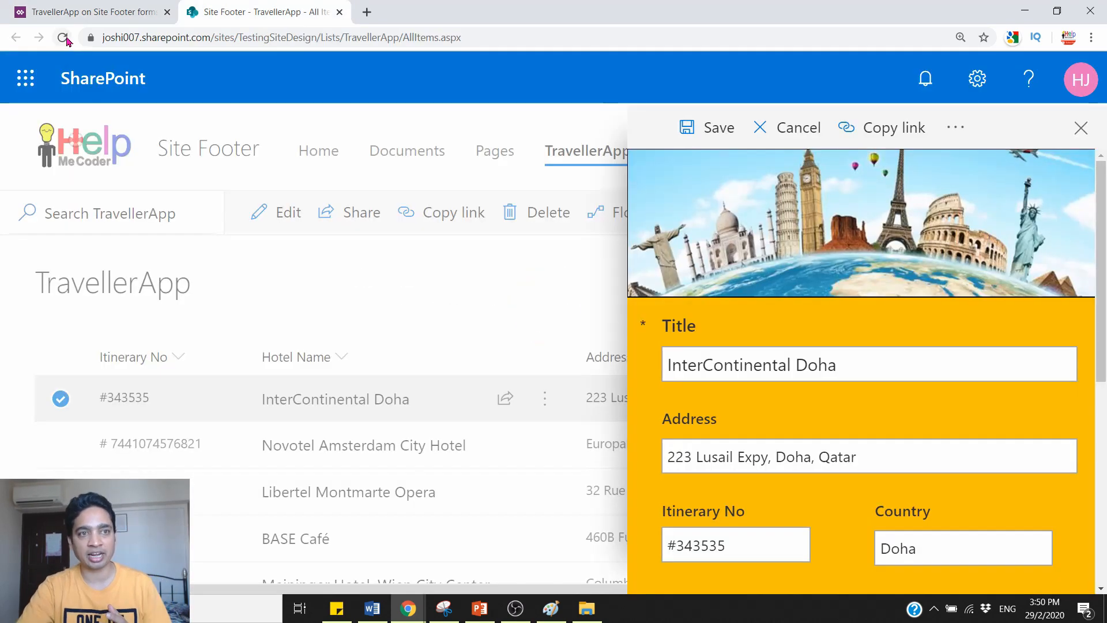
pyautogui.click(62, 37)
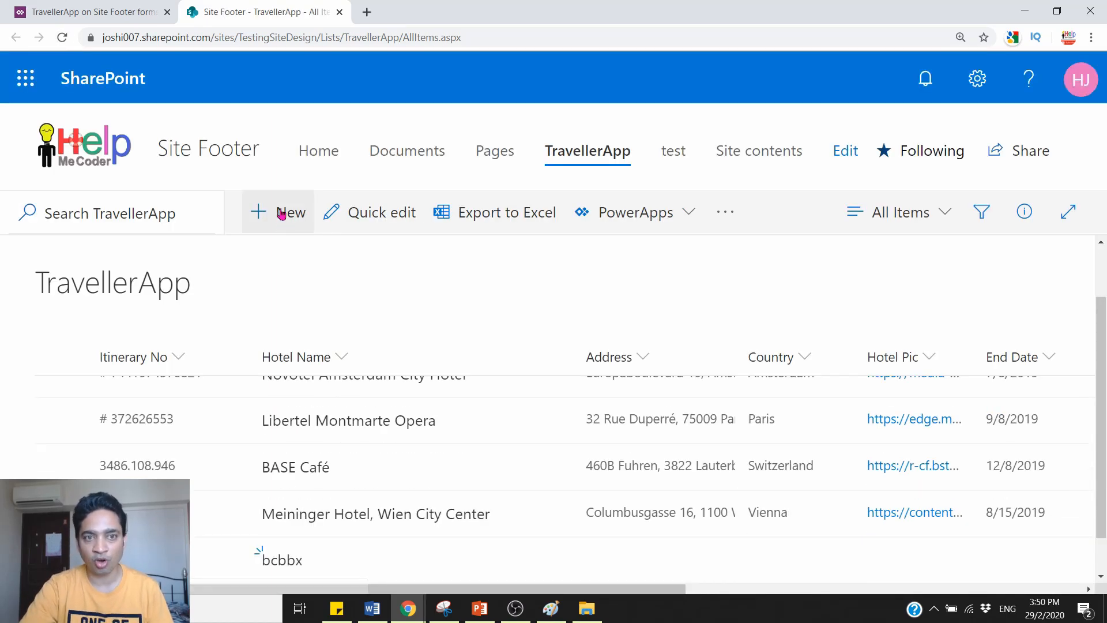
pyautogui.click(283, 218)
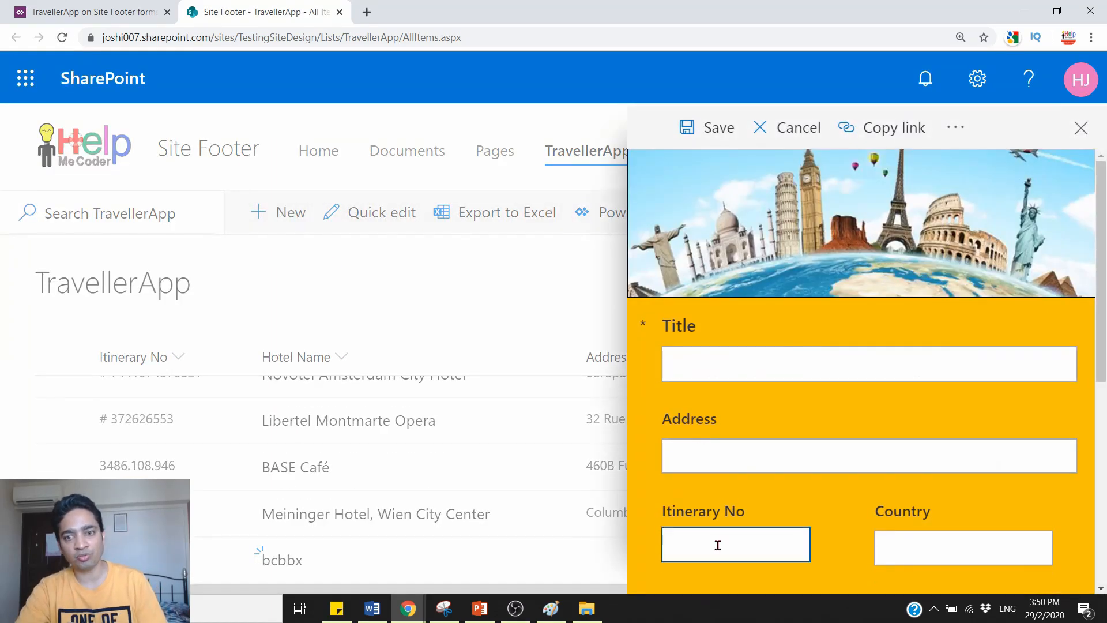
pyautogui.click(715, 546)
pyautogui.write('GXGX')
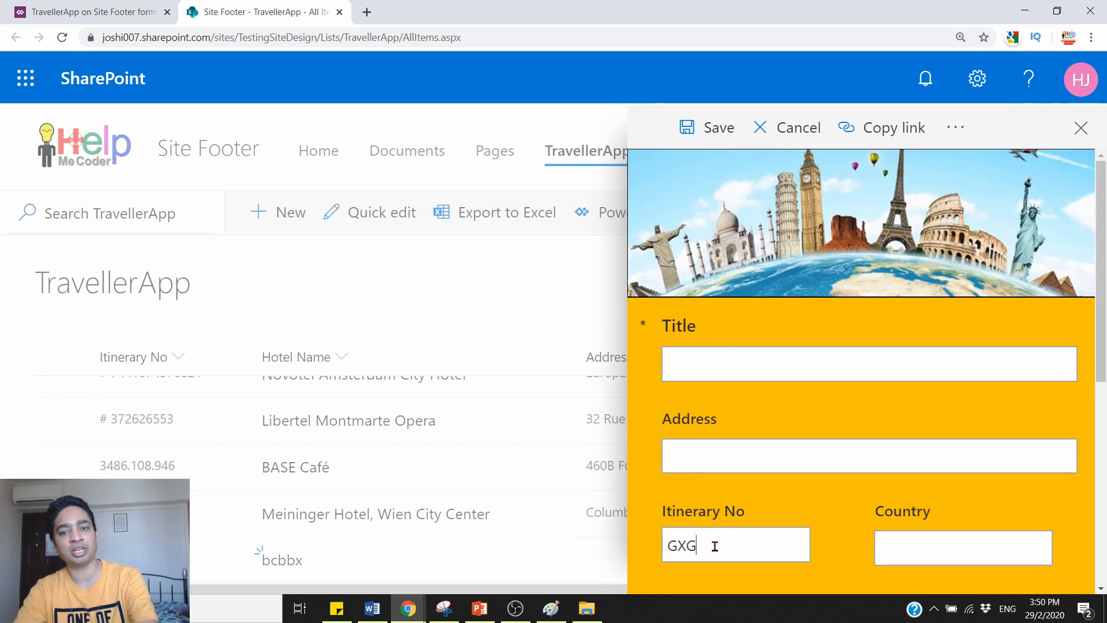
pyautogui.click(461, 301)
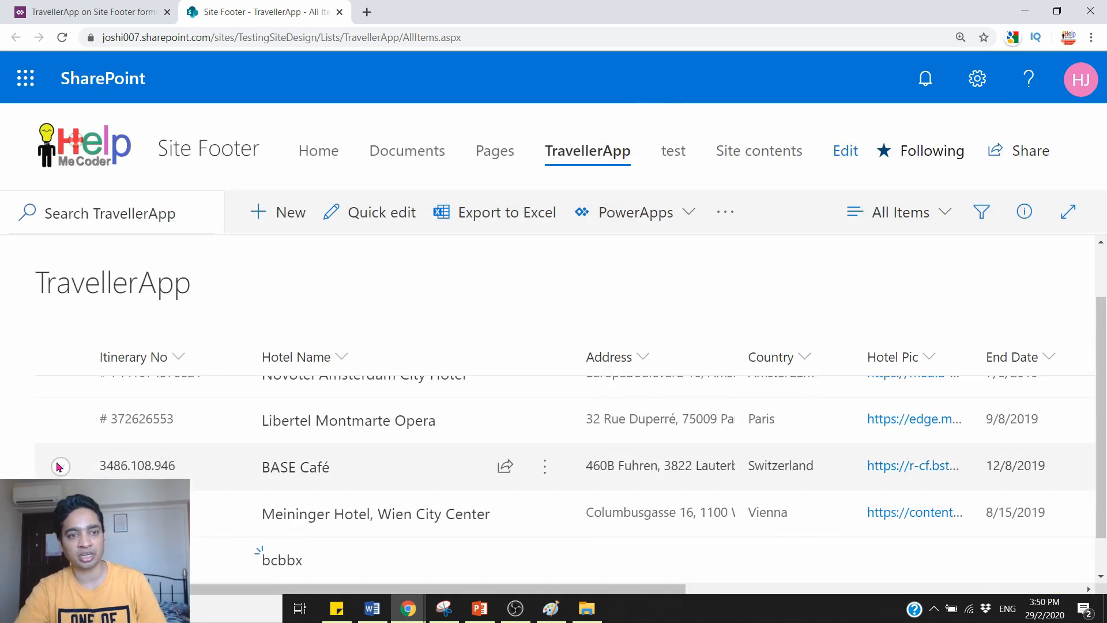
# - Open the Libertel Montmarte Opera item for editing and test whether Itinerary No is editable, inserting XCVXCV into the Address for comparison
pyautogui.click(60, 421)
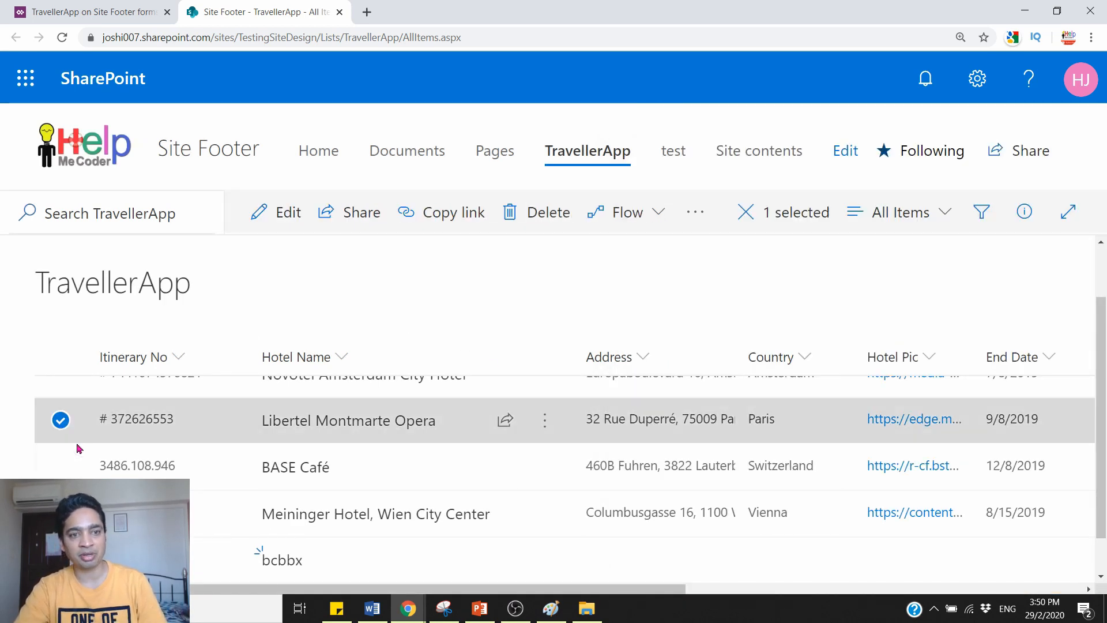
pyautogui.click(284, 215)
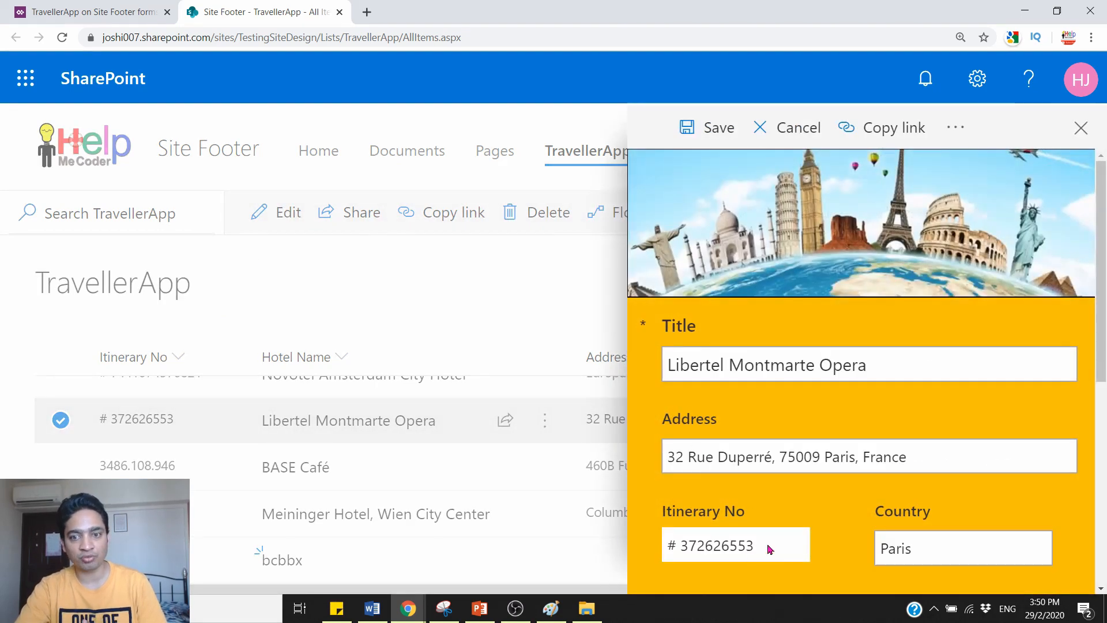
pyautogui.tripleClick(770, 548)
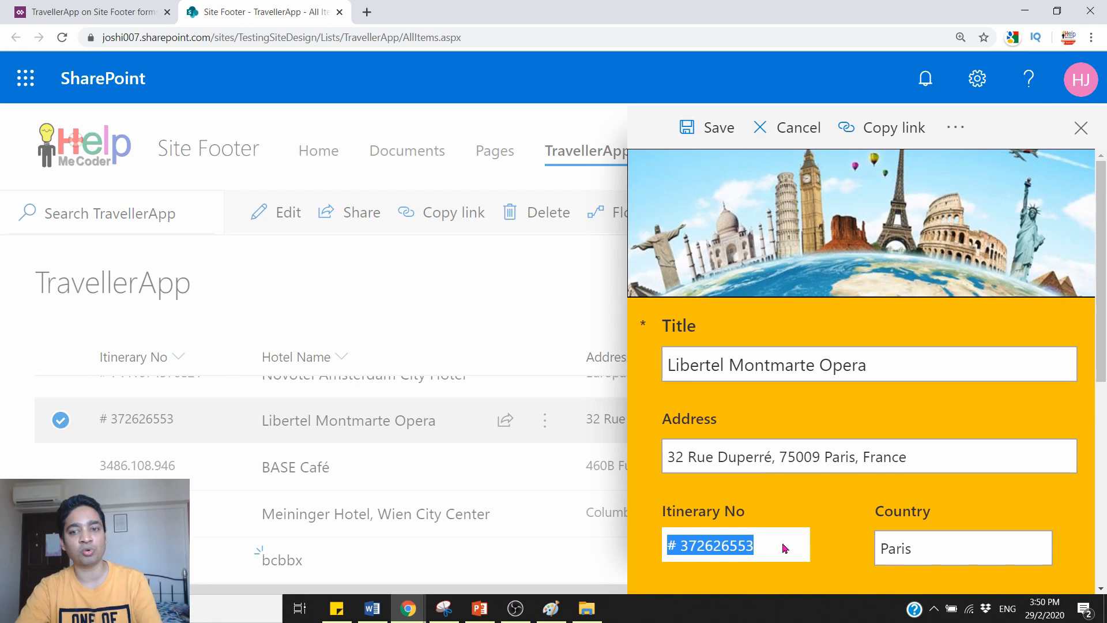
pyautogui.tripleClick(769, 545)
pyautogui.click(844, 458)
pyautogui.write('XCVXCV')
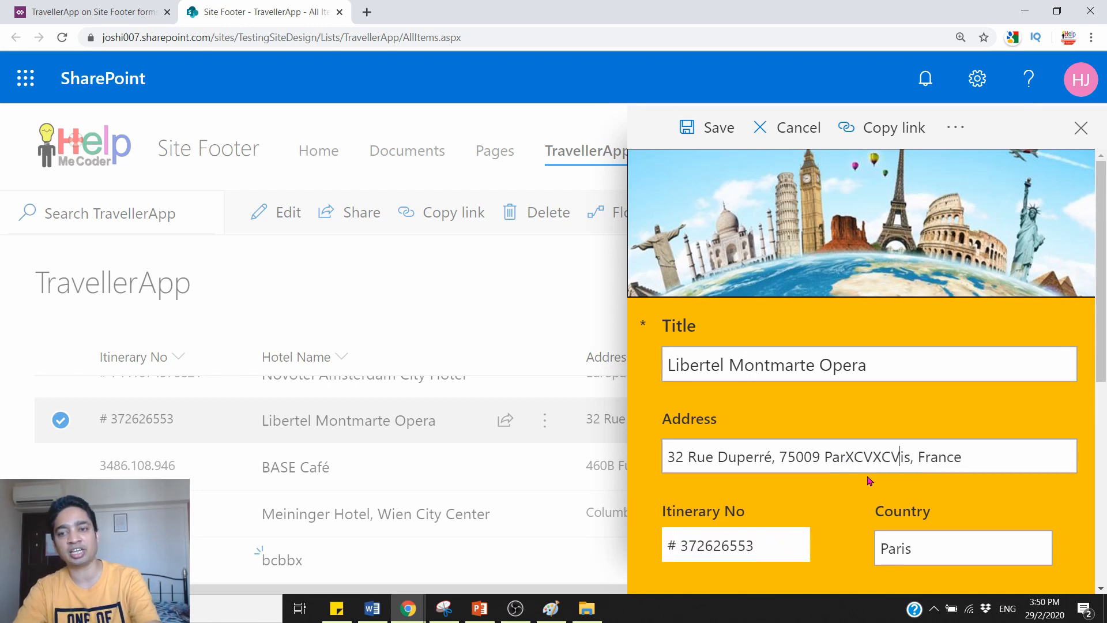